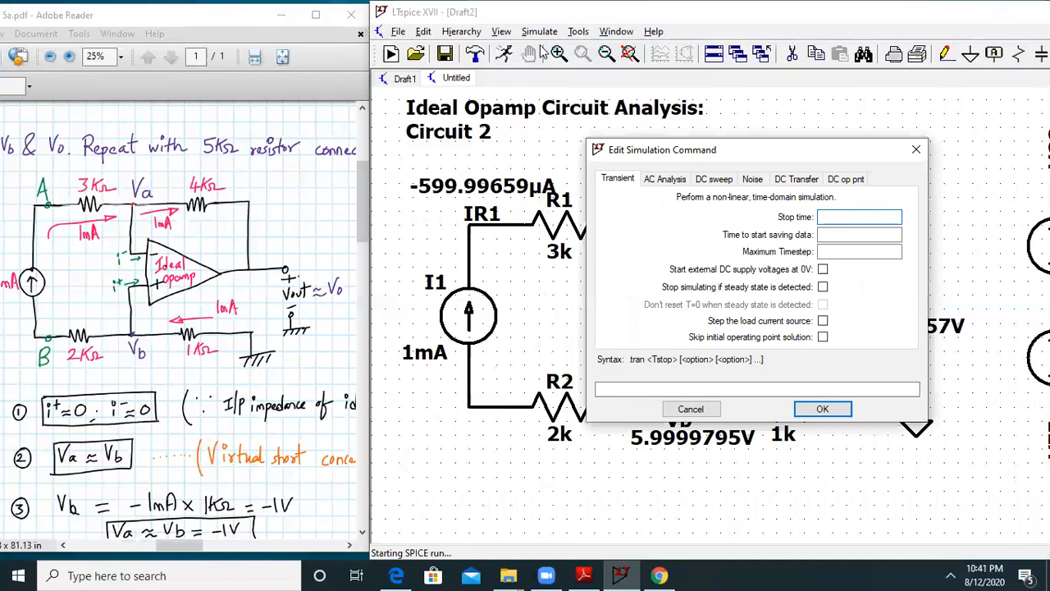
# Run a DC operating point analysis of Circuit 2, enlarge the results text and move its window clear of the handwritten circuit.
pyautogui.click(855, 180)
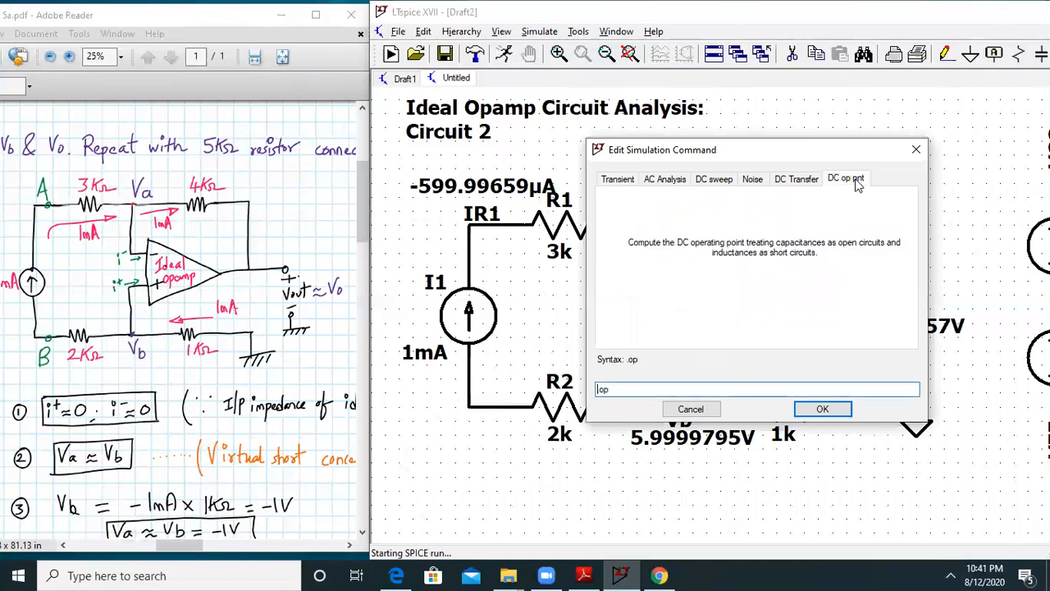
pyautogui.click(819, 406)
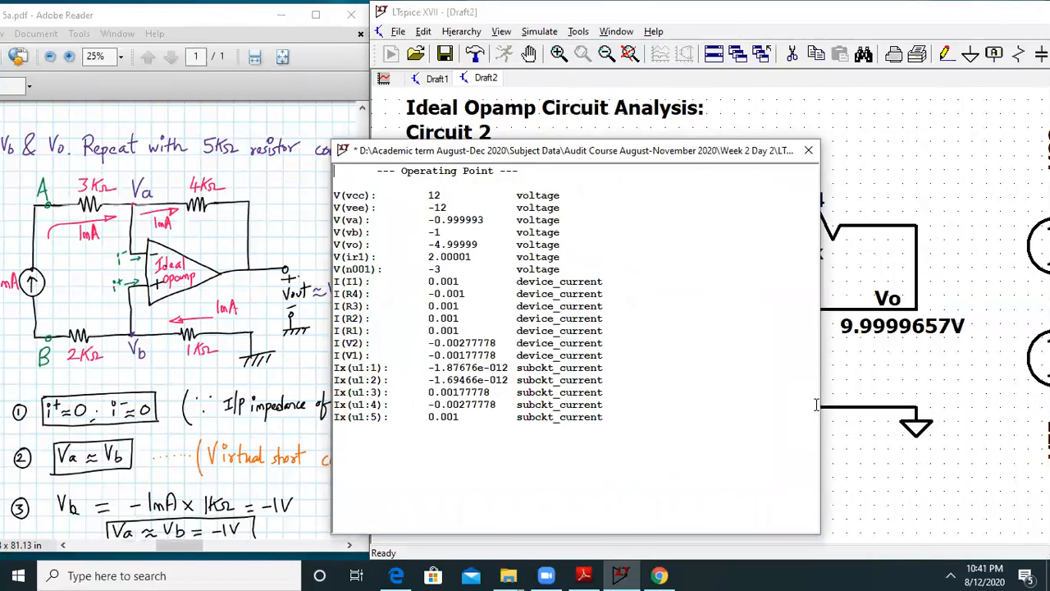
pyautogui.scroll(9, 388, 196)
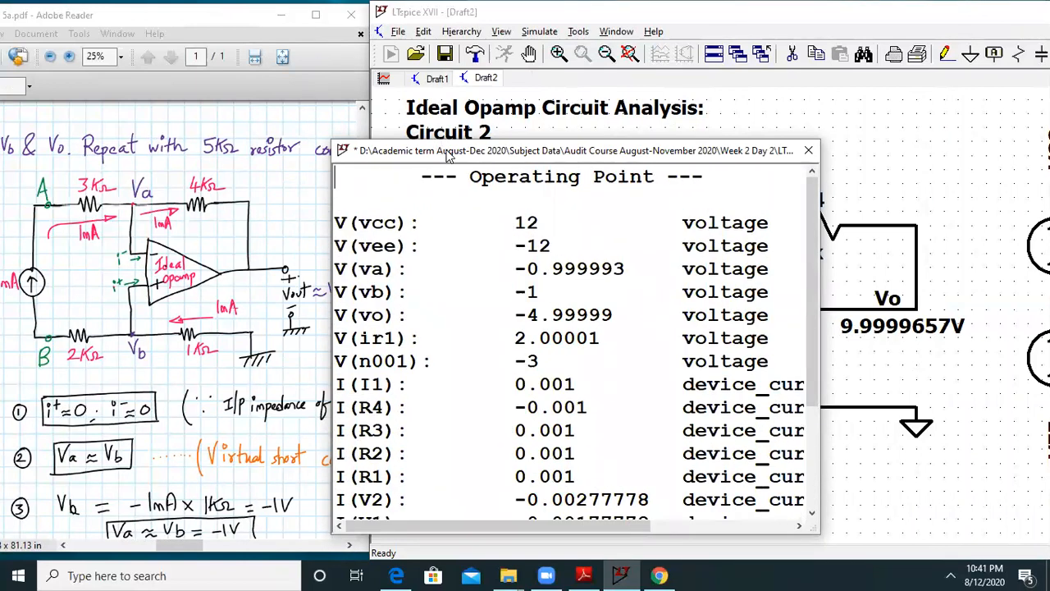
pyautogui.moveTo(447, 156); pyautogui.dragTo(529, 106)
# Compare the simulated Va and Vb voltages with the values in the handwritten Part A solution.
pyautogui.click(138, 356)
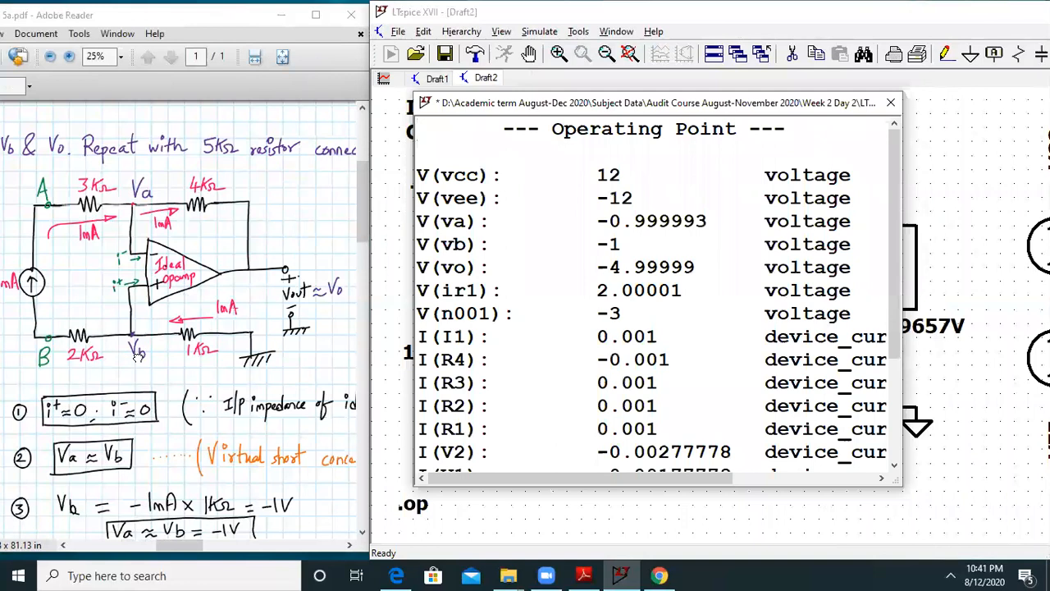
pyautogui.scroll(-4, 138, 356)
pyautogui.scroll(-1, 234, 331)
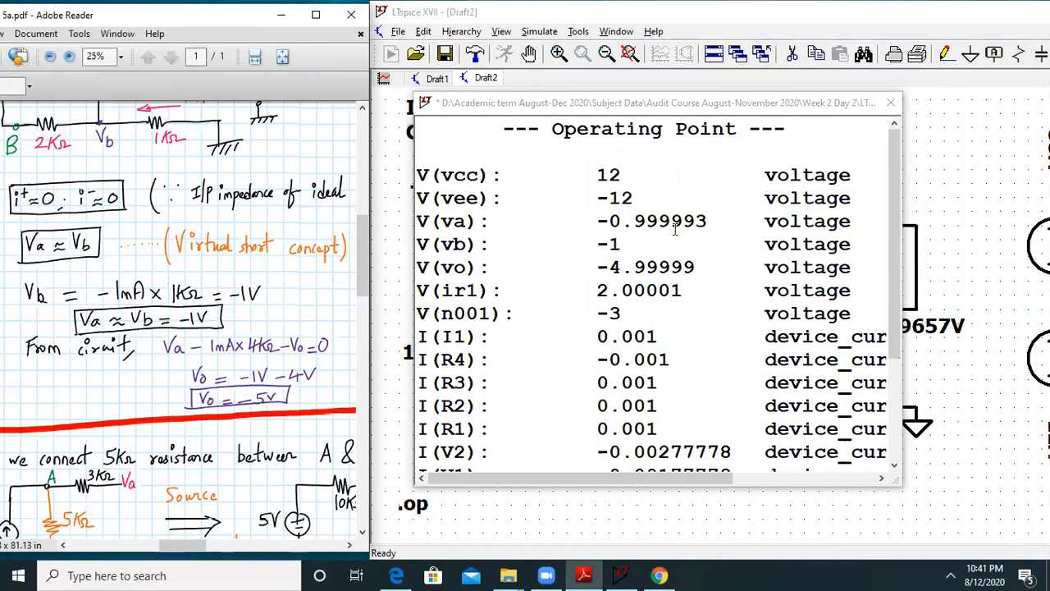
pyautogui.click(419, 220)
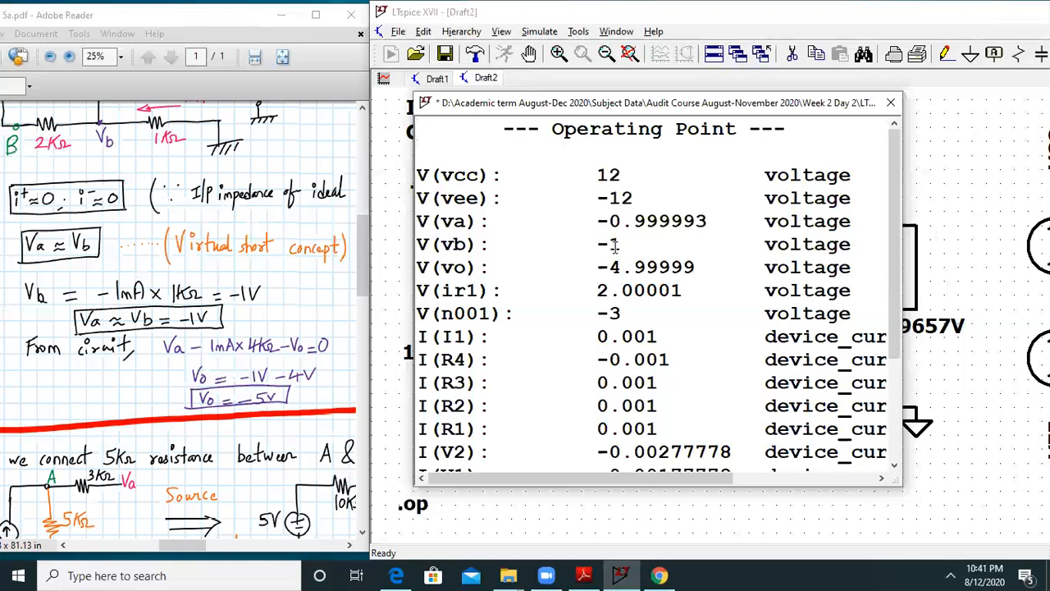
pyautogui.moveTo(623, 244); pyautogui.dragTo(418, 221)
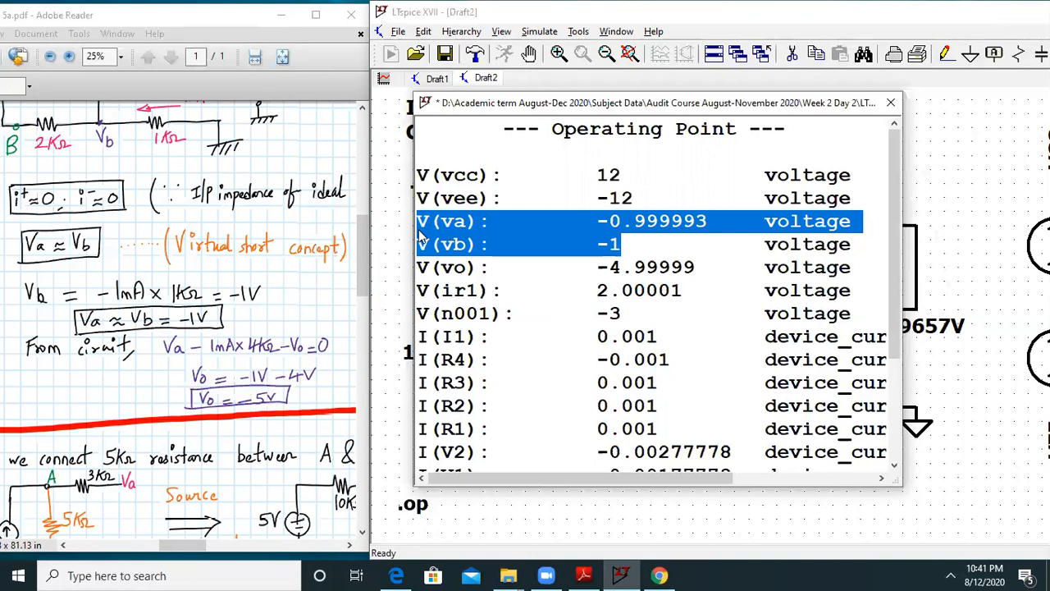
# Compare the simulated Vo voltage with the handwritten Part A result and close the operating point results.
pyautogui.click(233, 312)
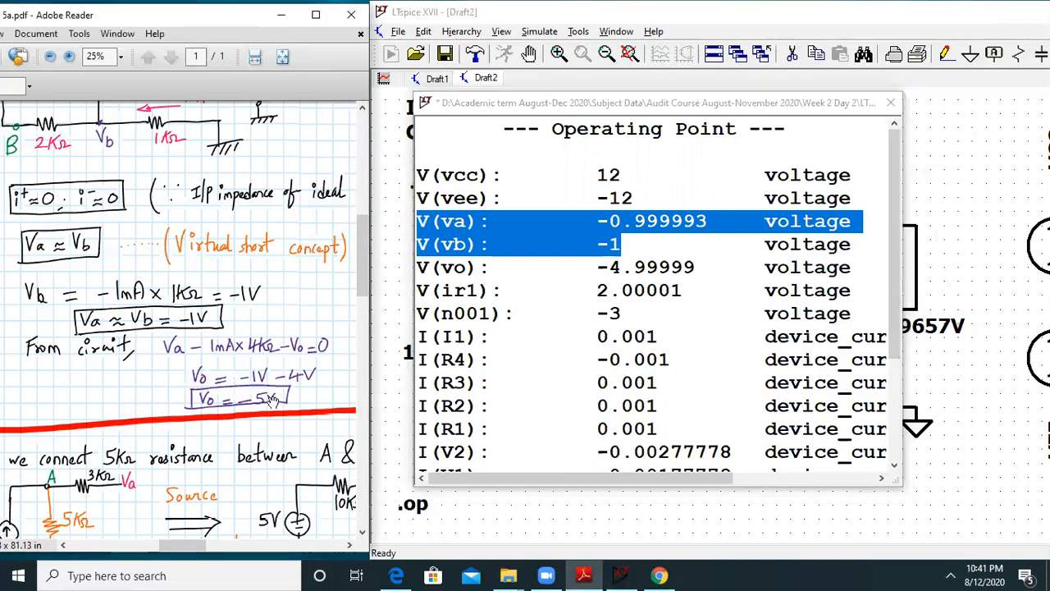
pyautogui.click(629, 287)
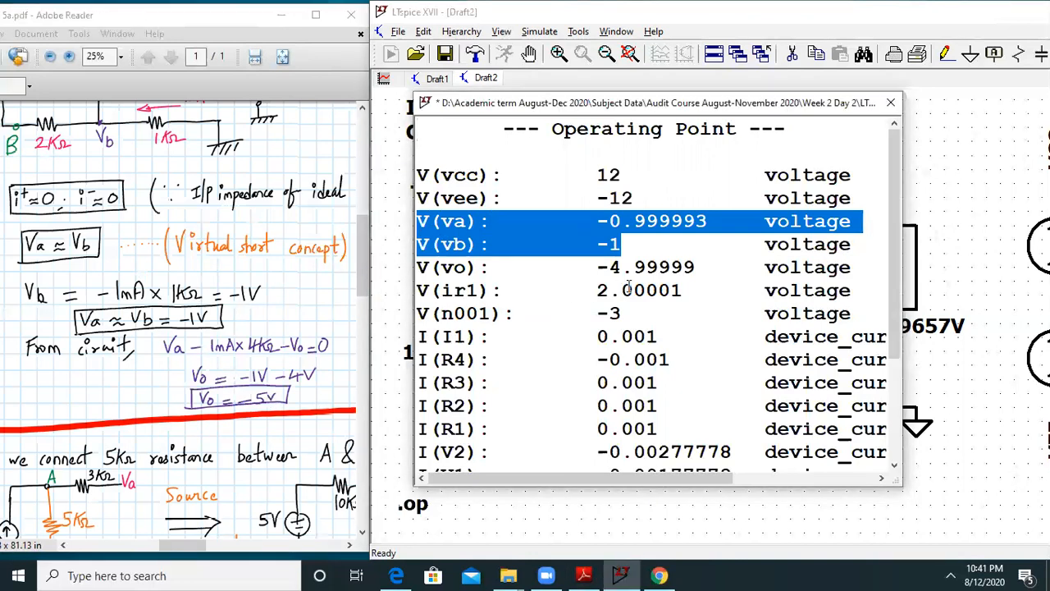
pyautogui.click(708, 268)
pyautogui.moveTo(704, 266); pyautogui.dragTo(556, 266)
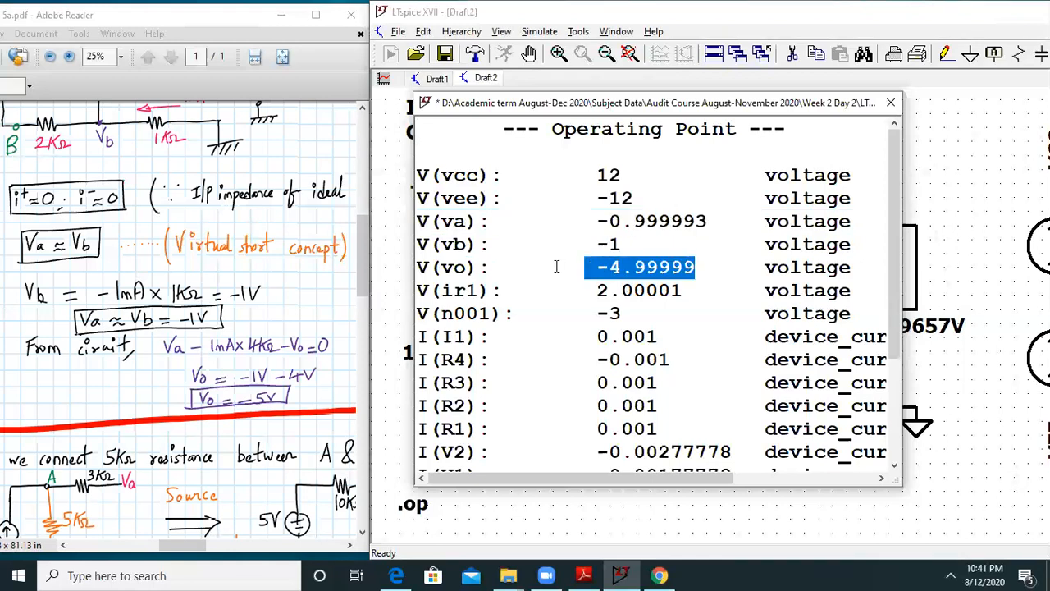
pyautogui.click(561, 299)
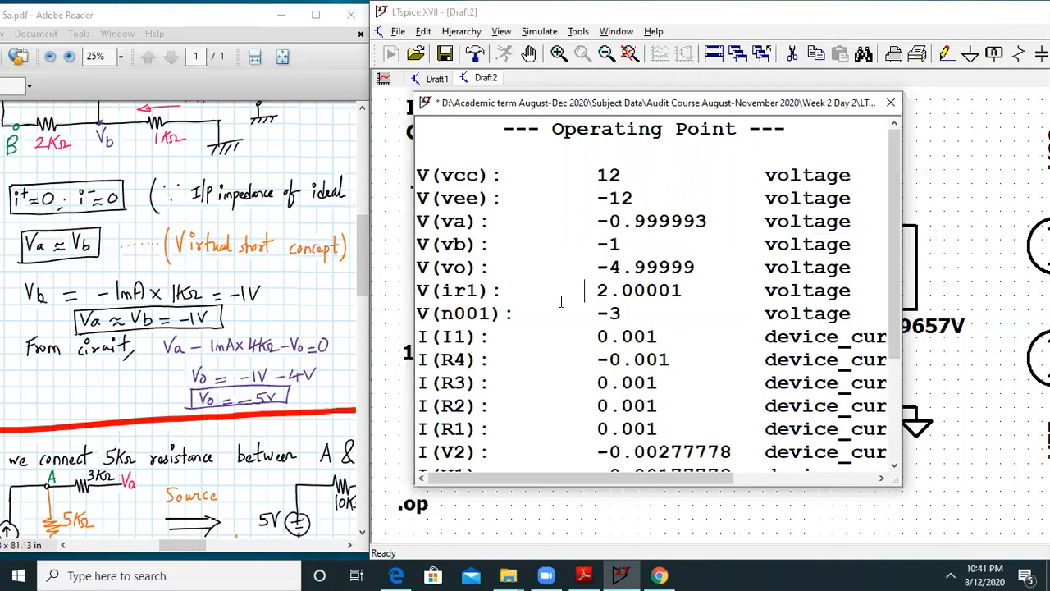
pyautogui.moveTo(275, 248); pyautogui.dragTo(313, 419)
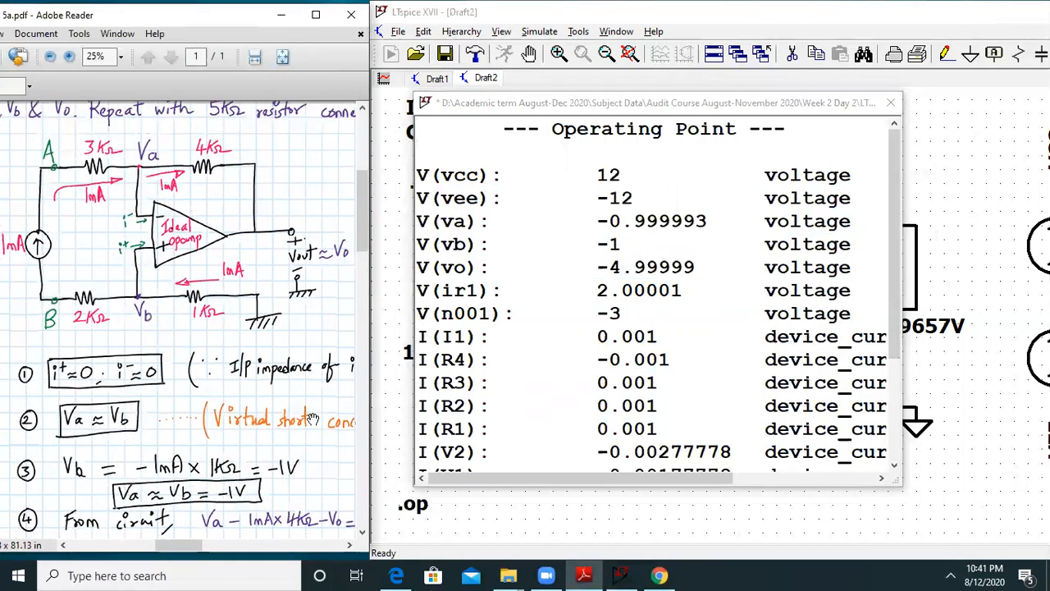
pyautogui.click(891, 103)
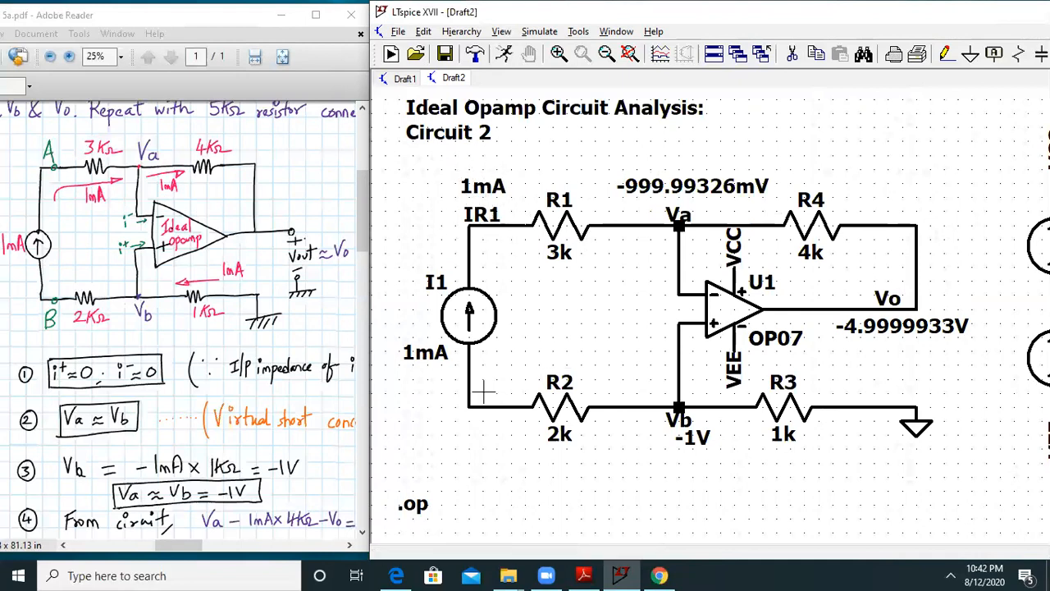
pyautogui.click(853, 404)
pyautogui.rightClick(843, 398)
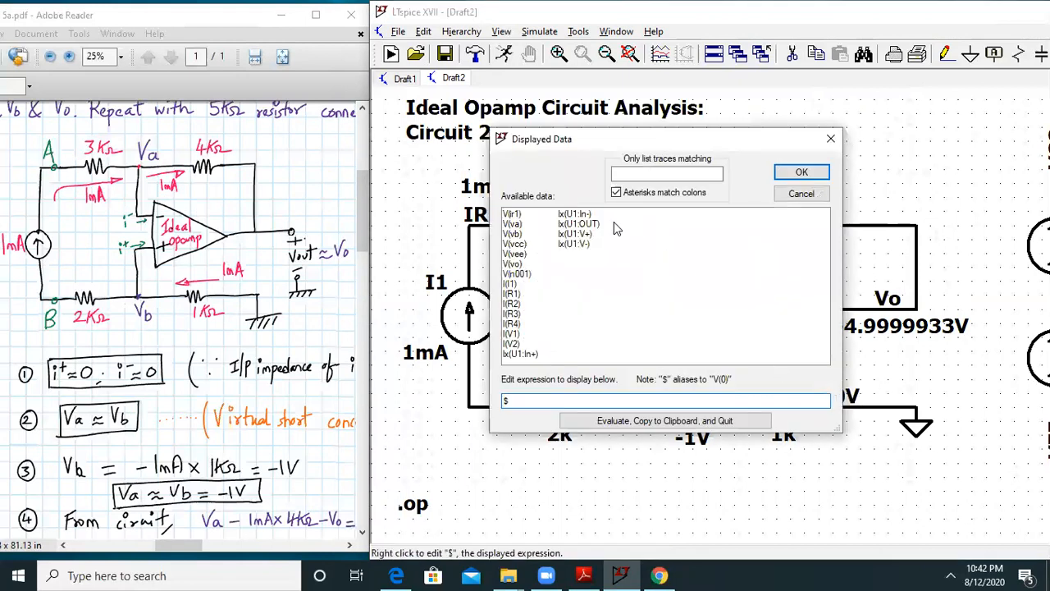
pyautogui.click(830, 139)
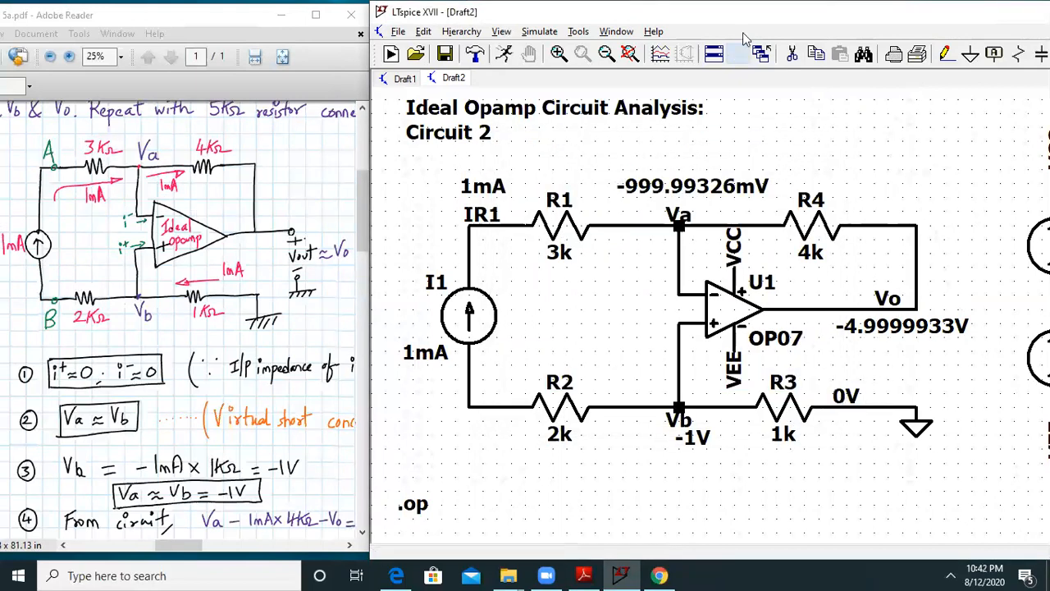
pyautogui.click(848, 389)
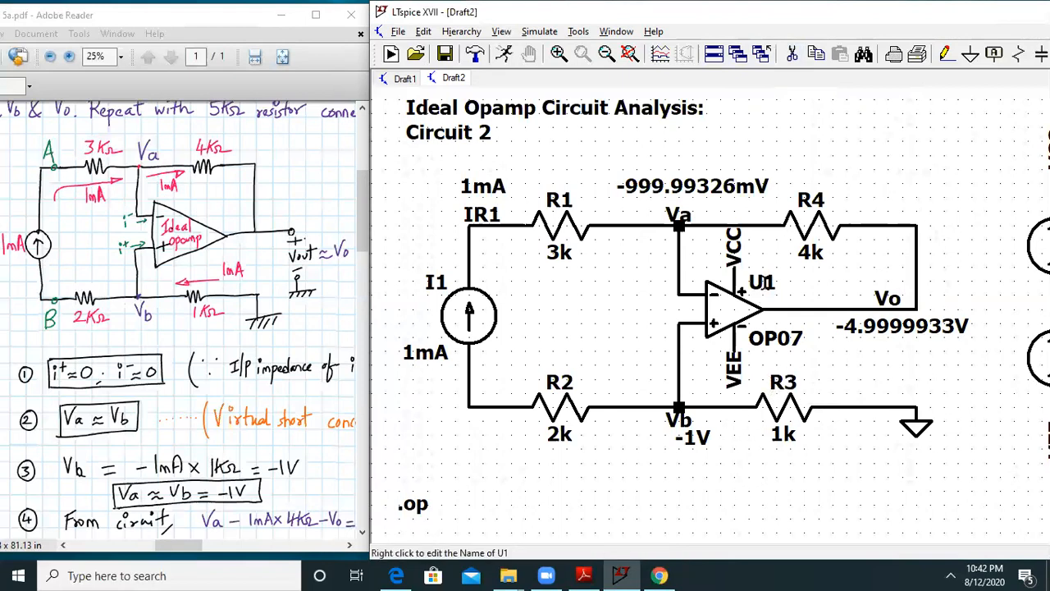
# Rerun the operating point simulation of the unmodified circuit and dismiss the results.
pyautogui.click(542, 33)
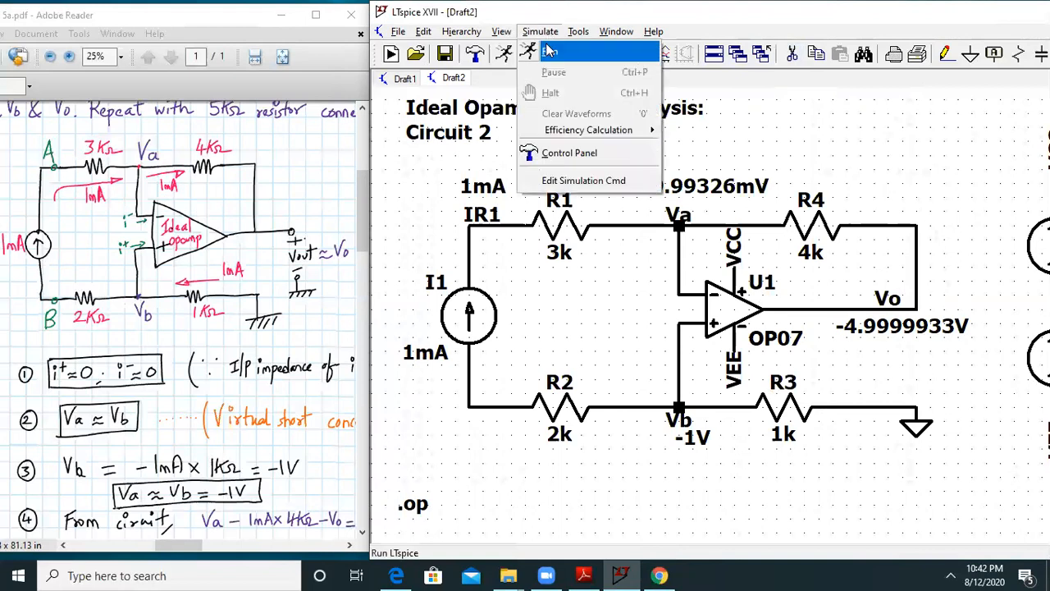
pyautogui.click(551, 51)
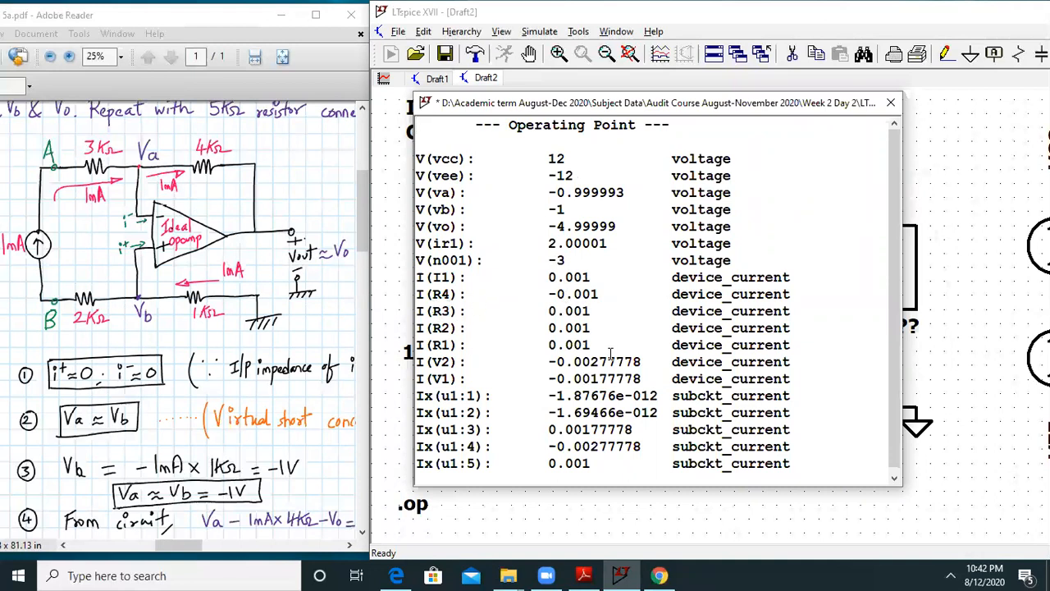
pyautogui.click(890, 102)
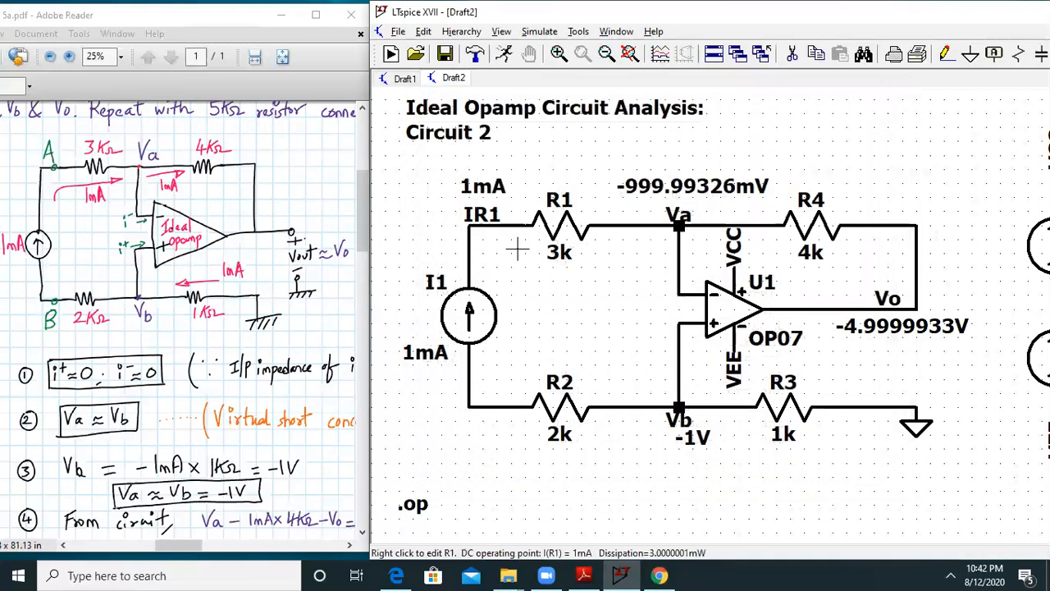
# Review the handwritten Part A solution and the Part B case with a 5 kΩ resistance connected between A and B.
pyautogui.click(152, 375)
pyautogui.scroll(-2, 152, 375)
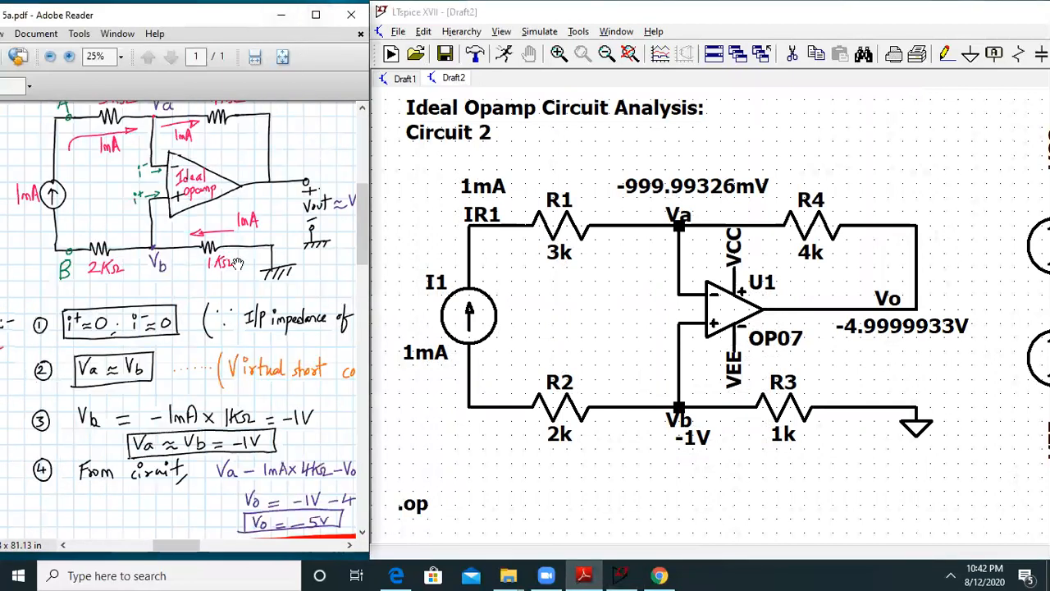
pyautogui.scroll(1, 285, 388)
pyautogui.moveTo(286, 387); pyautogui.dragTo(259, 178)
pyautogui.scroll(-3, 230, 385)
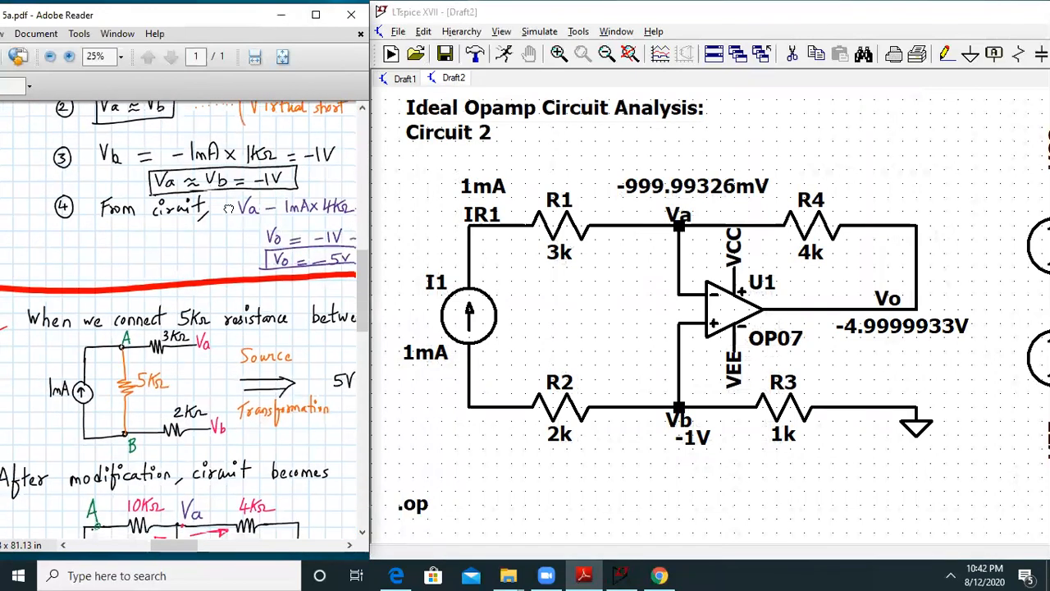
pyautogui.scroll(5, 246, 462)
pyautogui.scroll(-3, 267, 253)
pyautogui.moveTo(274, 424); pyautogui.dragTo(326, 303)
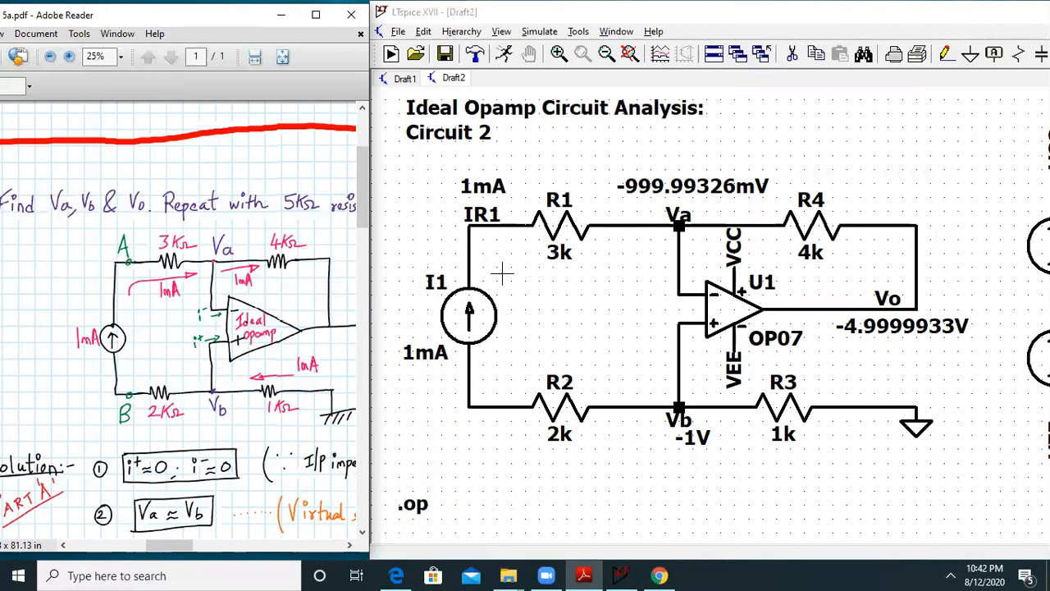
# Place a vertical resistor beside current source I1 and wire it in parallel with the source.
pyautogui.click(1019, 64)
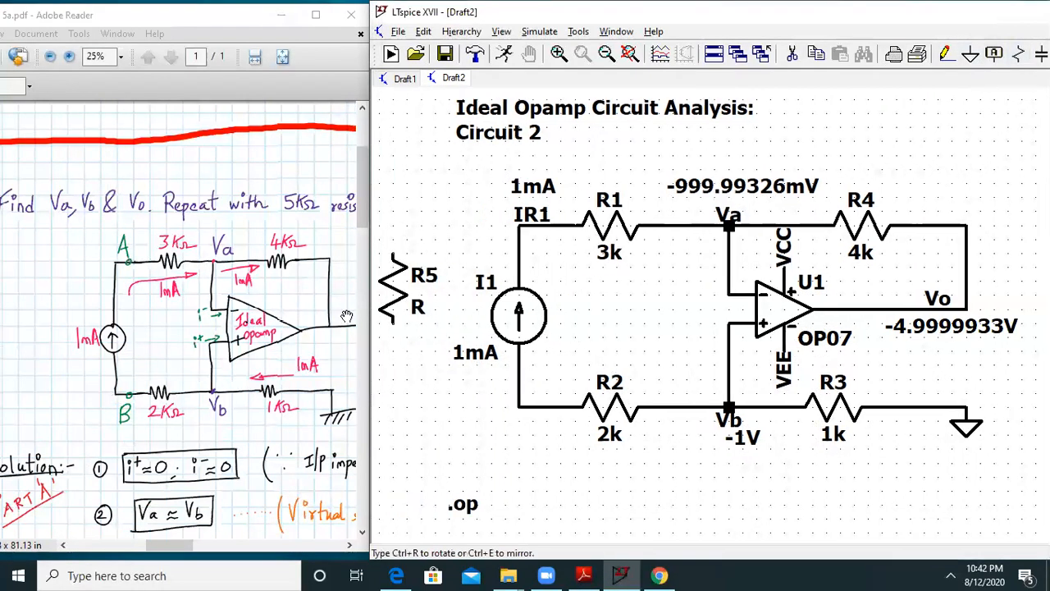
pyautogui.click(472, 312)
pyautogui.press('Escape')
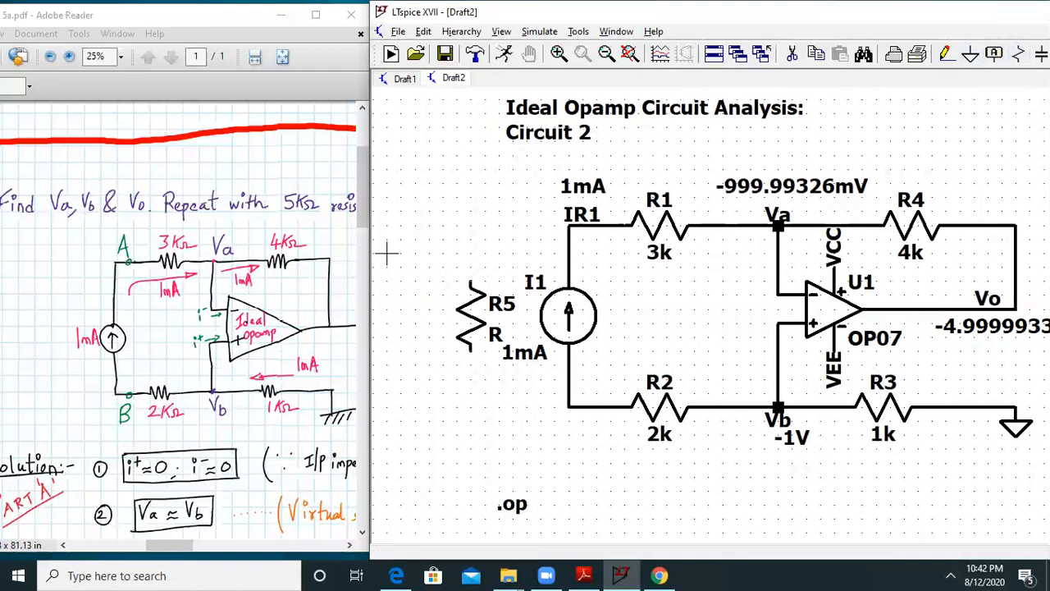
pyautogui.click(945, 54)
pyautogui.click(569, 225)
pyautogui.click(471, 225)
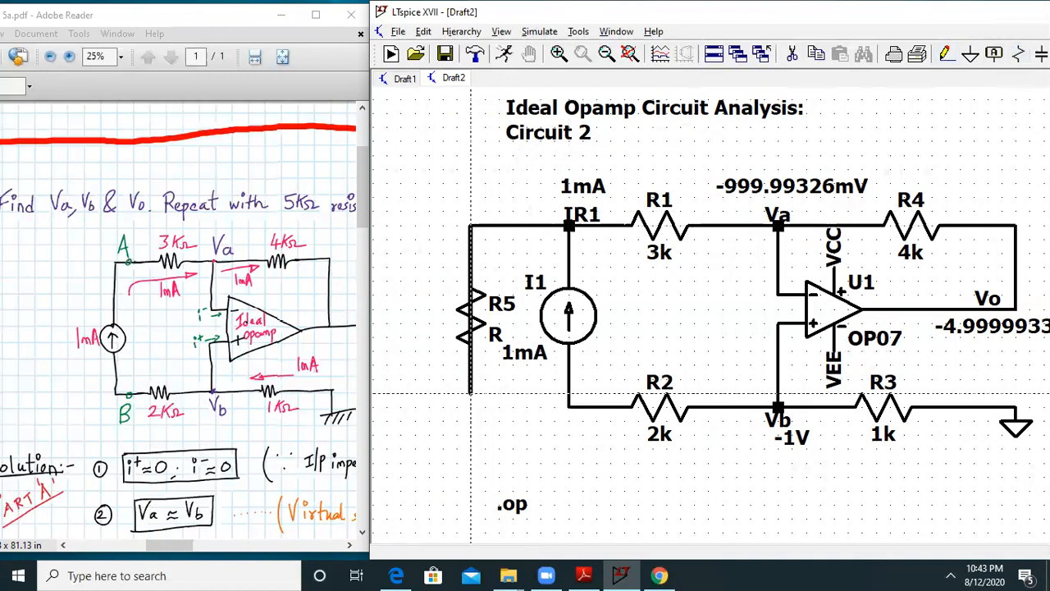
pyautogui.click(569, 406)
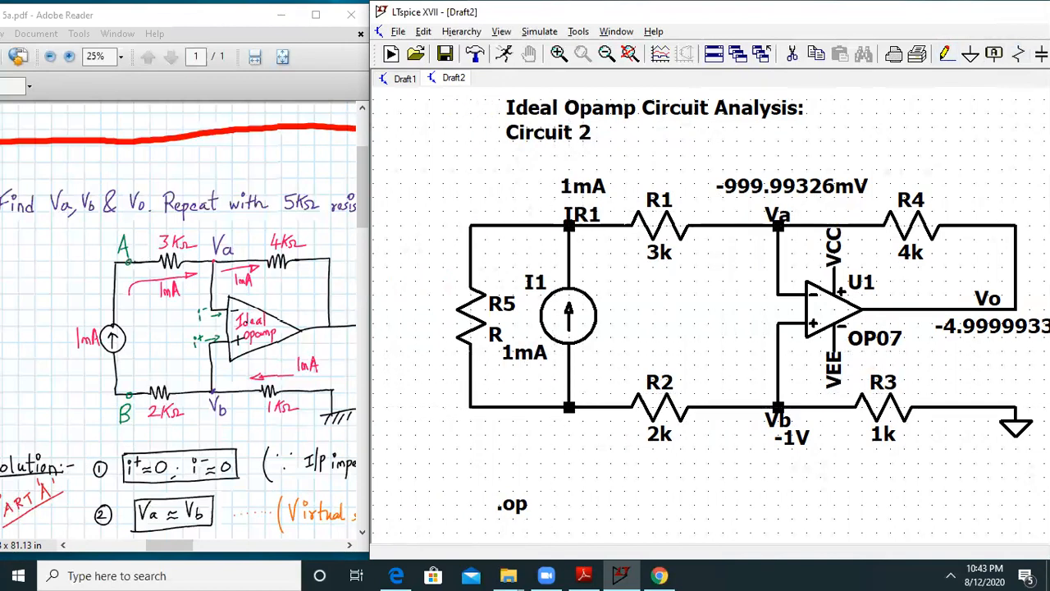
pyautogui.rightClick(415, 394)
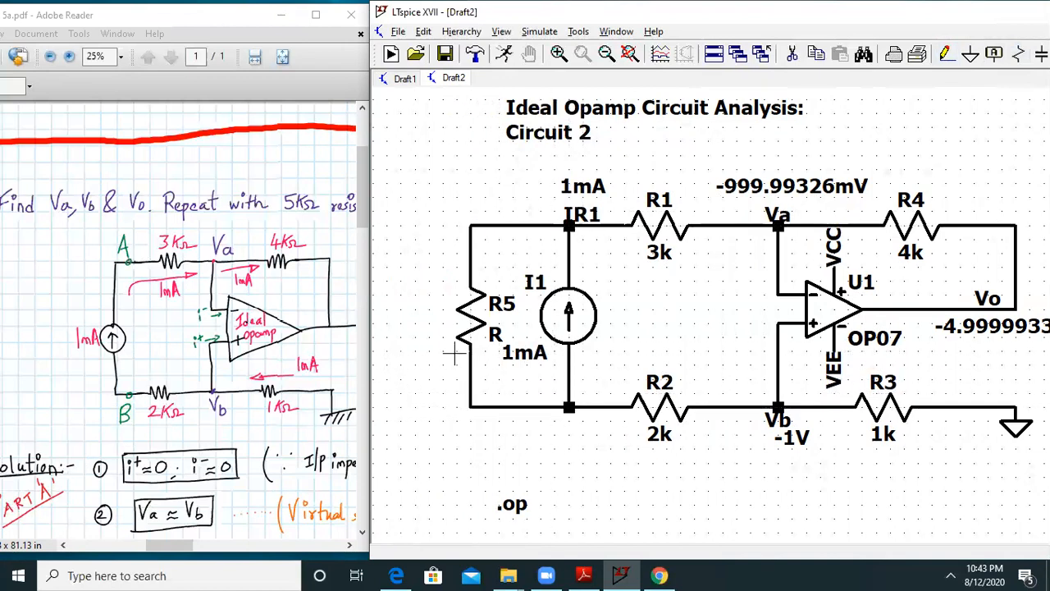
# Set the value of the new resistor R5 to 5k.
pyautogui.rightClick(498, 333)
pyautogui.write('5k')
pyautogui.press('Return')
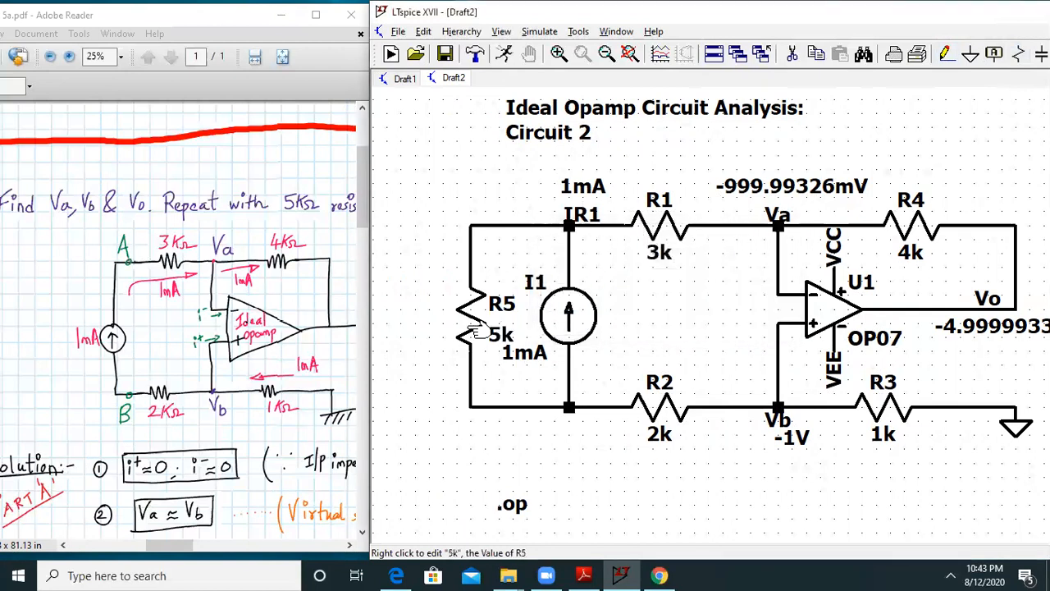
# Rerun the operating point simulation with the 5k resistor connected and compare Va, Vb and Vo with the handwritten Part B solution.
pyautogui.click(254, 65)
pyautogui.scroll(-10, 184, 317)
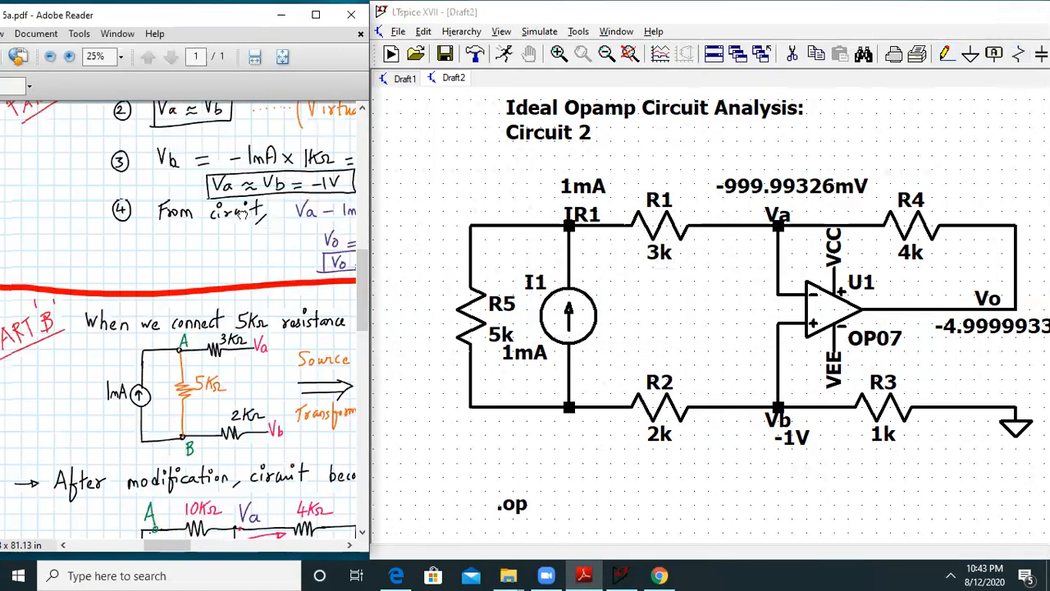
pyautogui.scroll(-2, 173, 255)
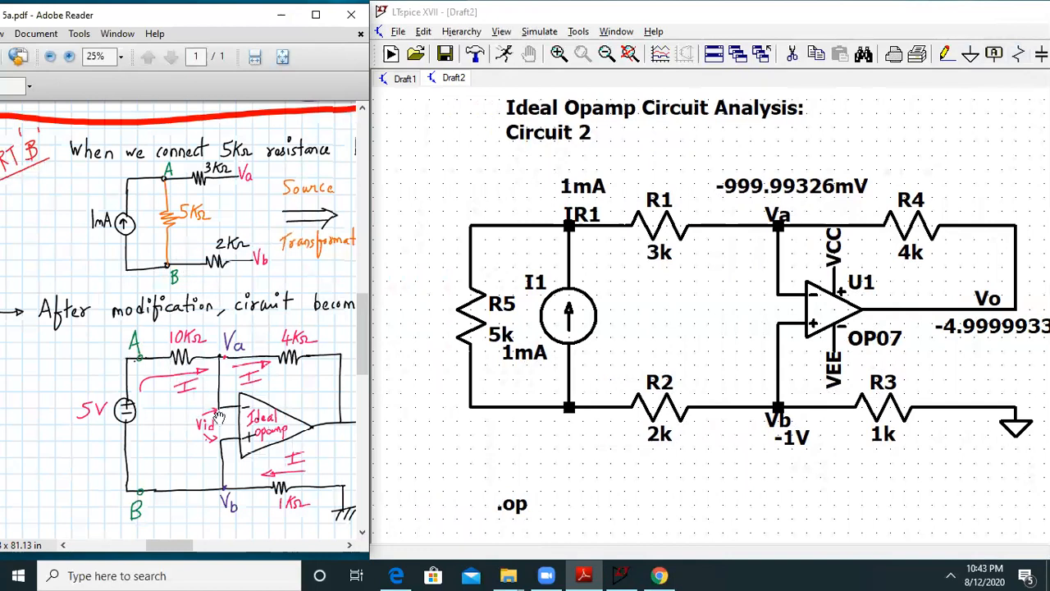
pyautogui.scroll(-8, 199, 314)
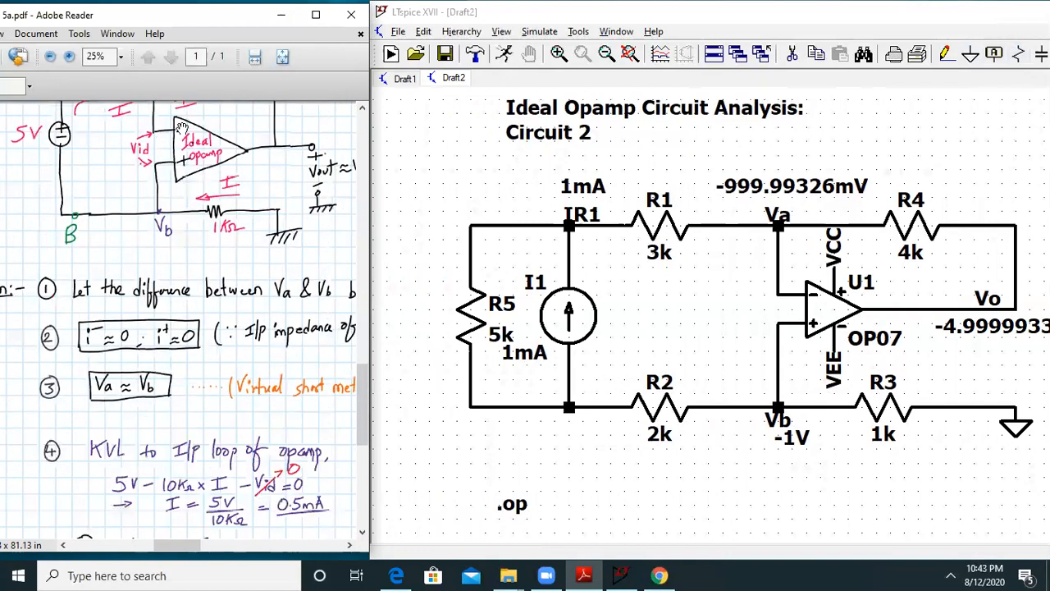
pyautogui.scroll(-7, 245, 364)
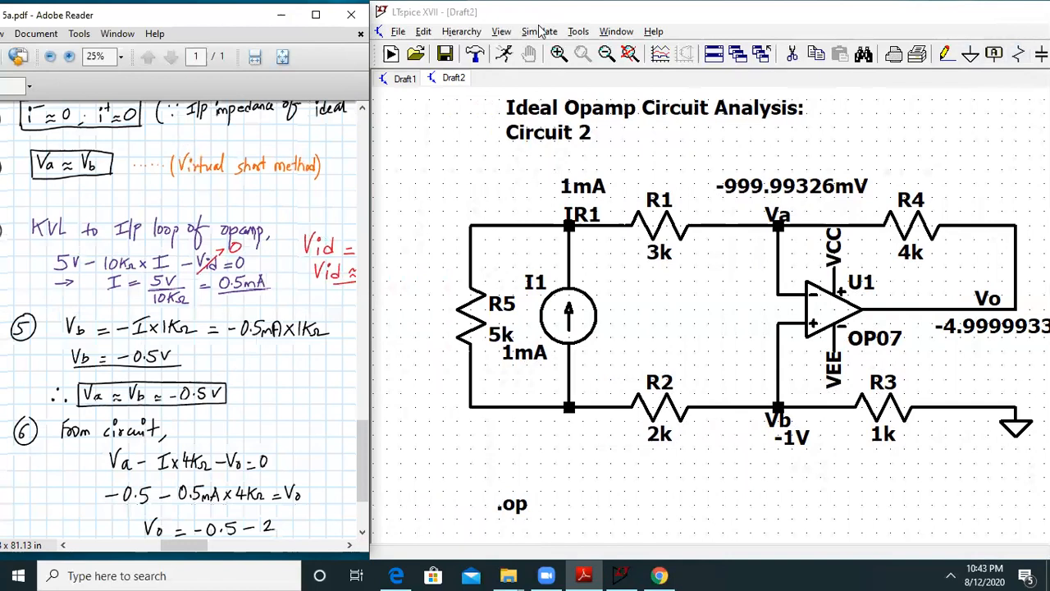
pyautogui.click(540, 31)
pyautogui.click(547, 51)
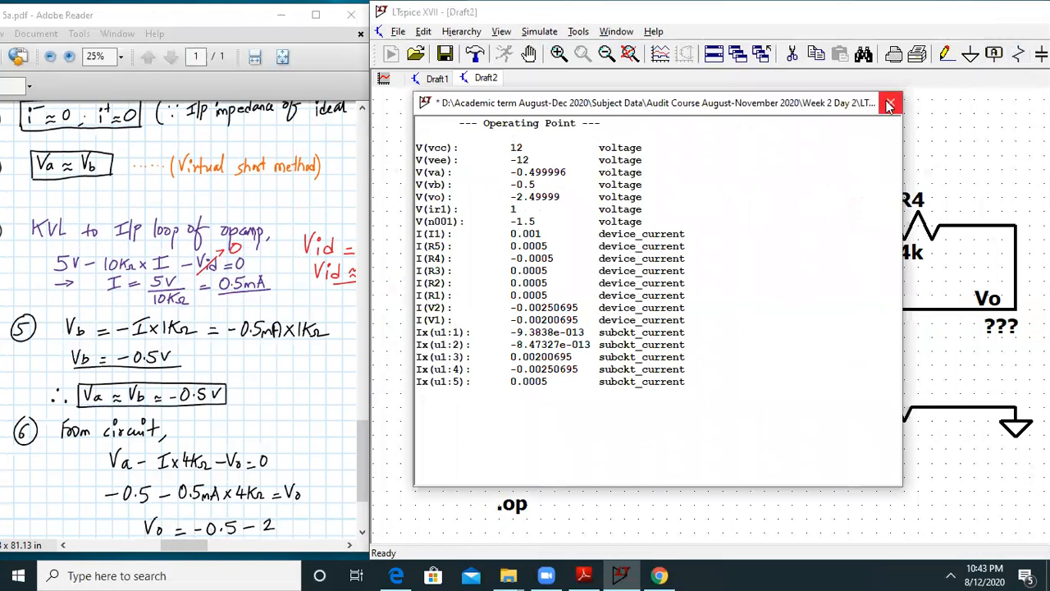
pyautogui.click(890, 102)
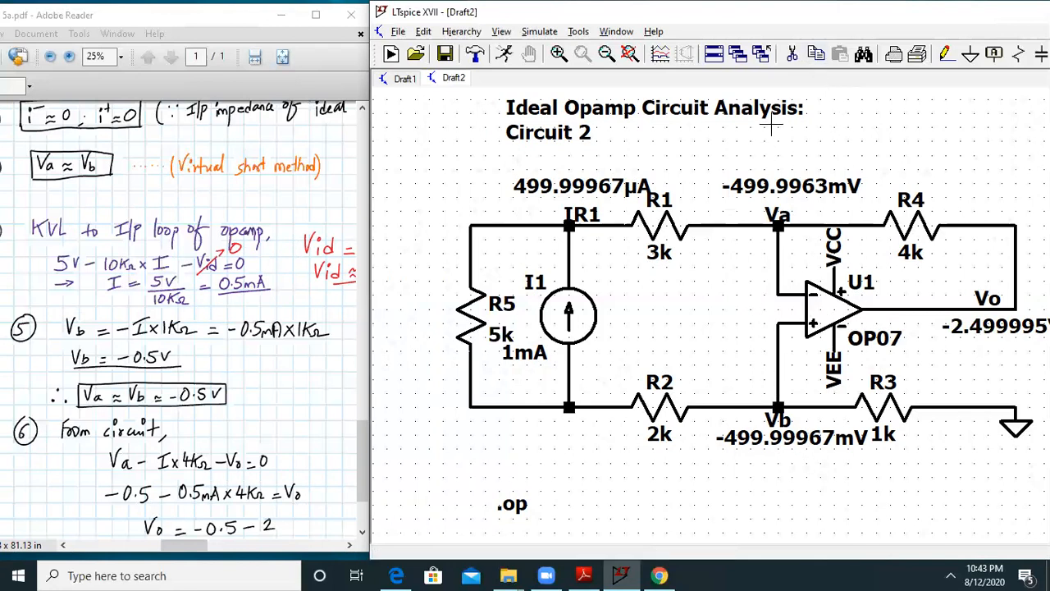
pyautogui.click(199, 280)
pyautogui.scroll(-3, 199, 280)
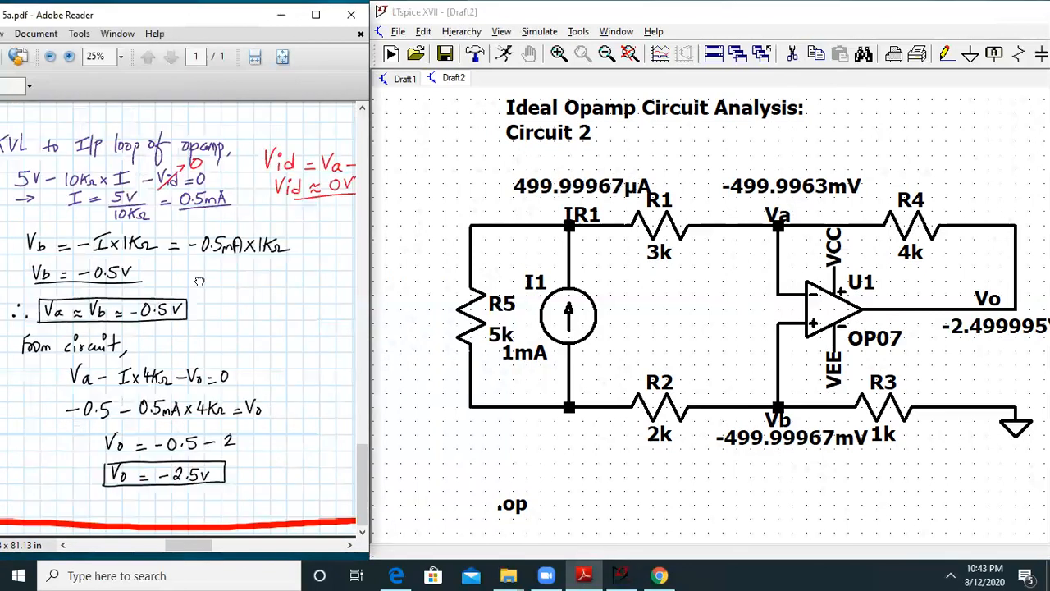
# Review the handwritten Part B derivation of I, Vb, Va and Vo against the simulated operating point values.
pyautogui.hscroll(1, 199, 281)
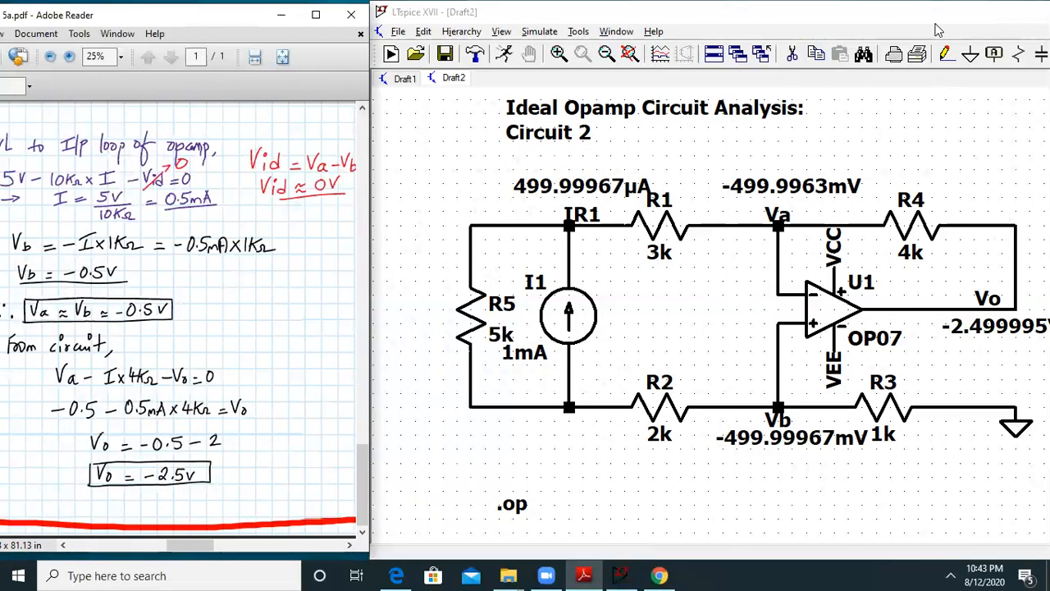
pyautogui.moveTo(934, 21); pyautogui.dragTo(842, 20)
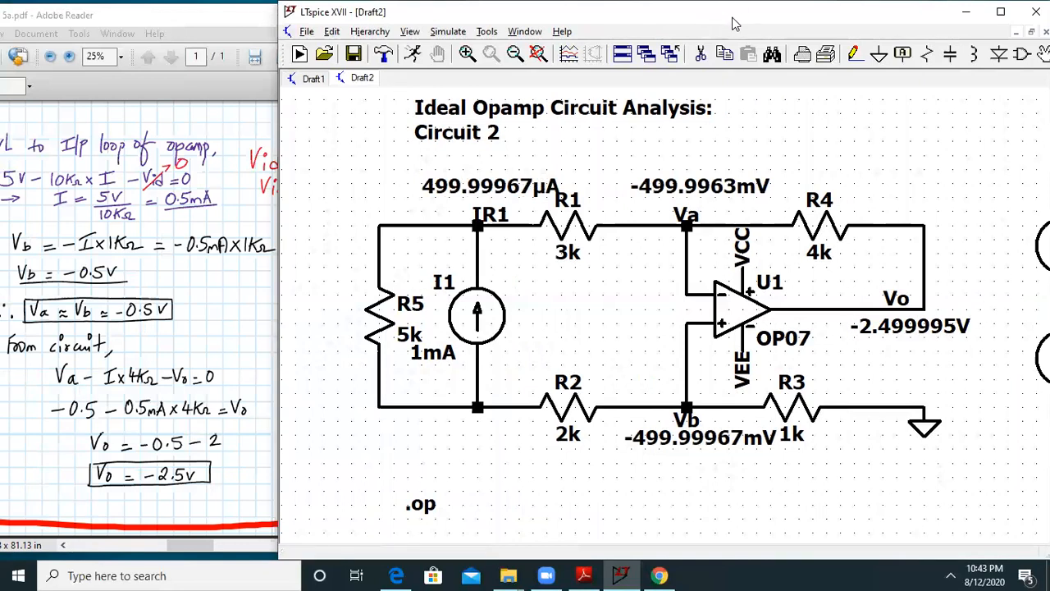
pyautogui.moveTo(735, 25); pyautogui.dragTo(792, 25)
pyautogui.moveTo(168, 274); pyautogui.dragTo(206, 445)
pyautogui.moveTo(210, 113); pyautogui.dragTo(261, 336)
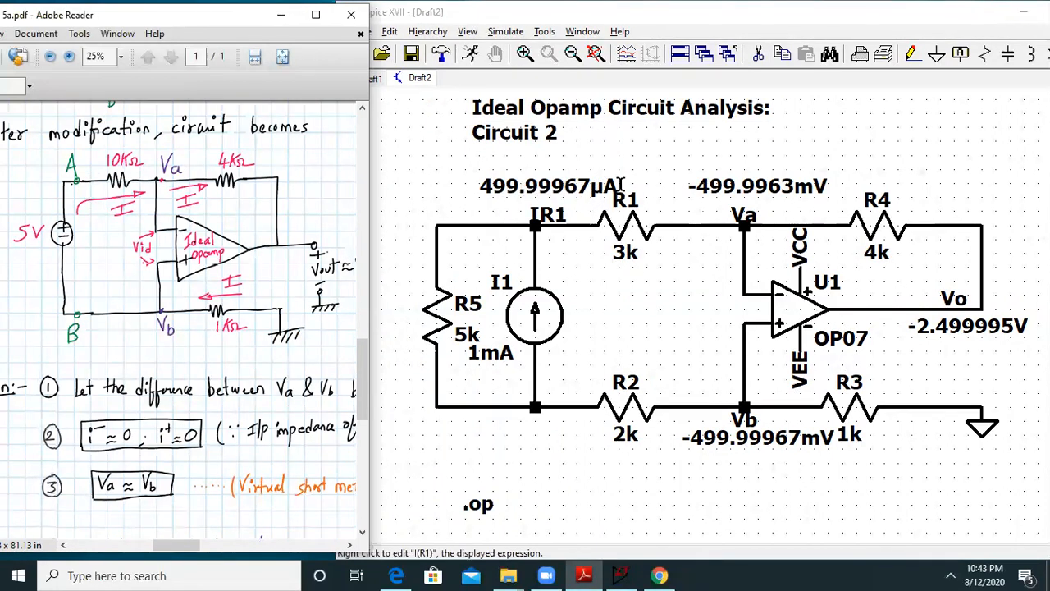
pyautogui.moveTo(255, 409); pyautogui.dragTo(211, 233)
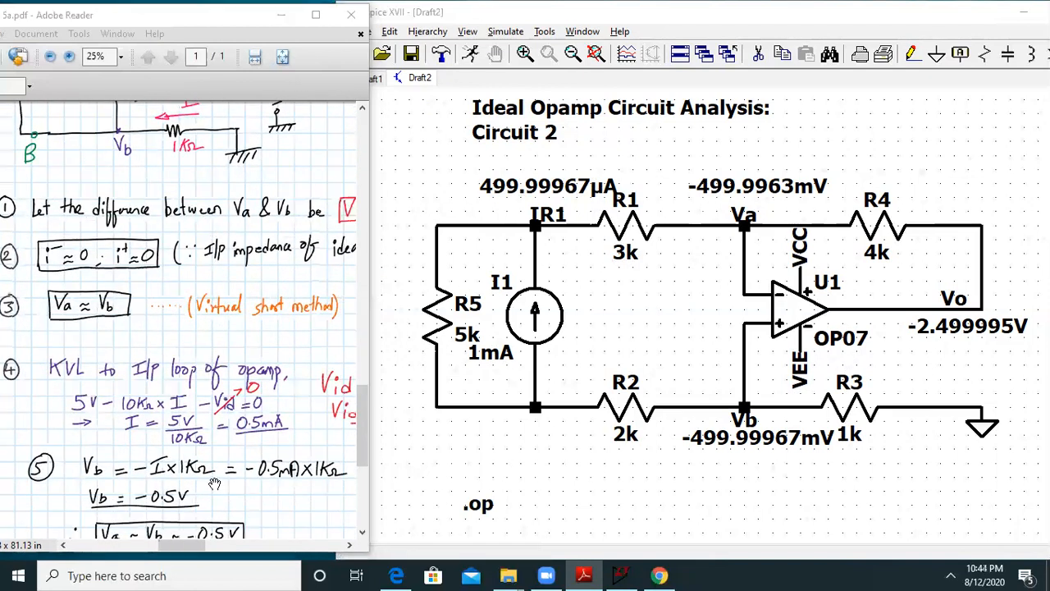
pyautogui.moveTo(289, 435); pyautogui.dragTo(230, 364)
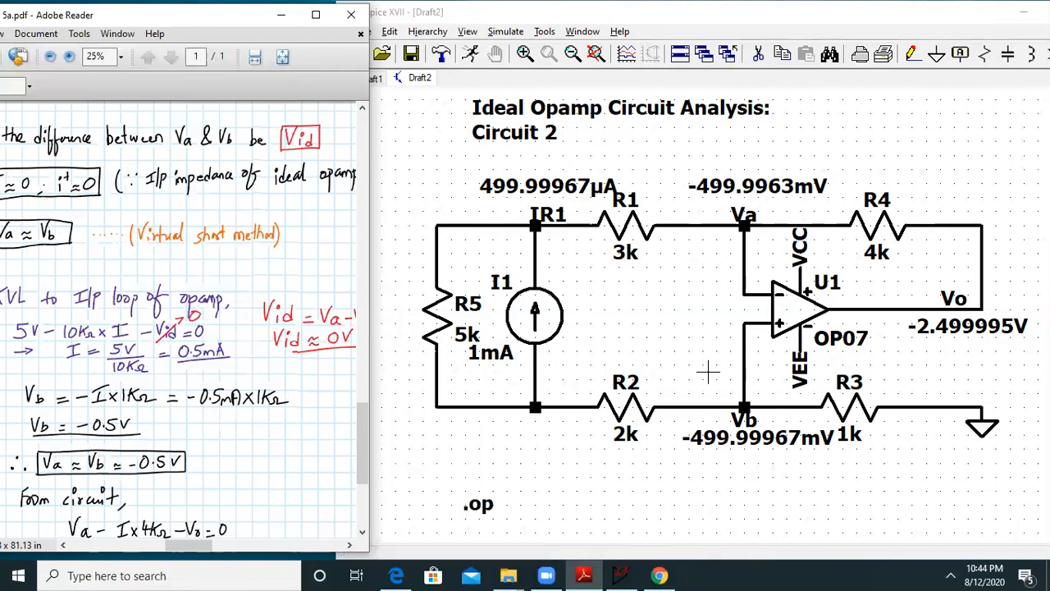
pyautogui.moveTo(164, 398); pyautogui.dragTo(259, 151)
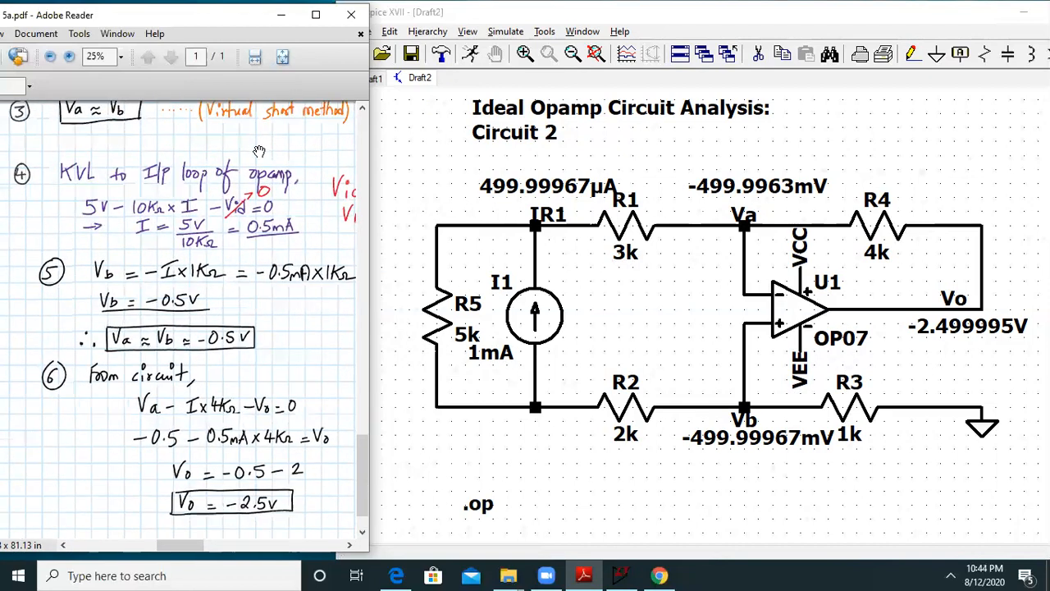
pyautogui.moveTo(237, 304); pyautogui.dragTo(206, 230)
# Locate problem 3 in the handwritten notes and examine its grounded 1 mA source circuit beside the schematic.
pyautogui.moveTo(214, 282); pyautogui.dragTo(239, 459)
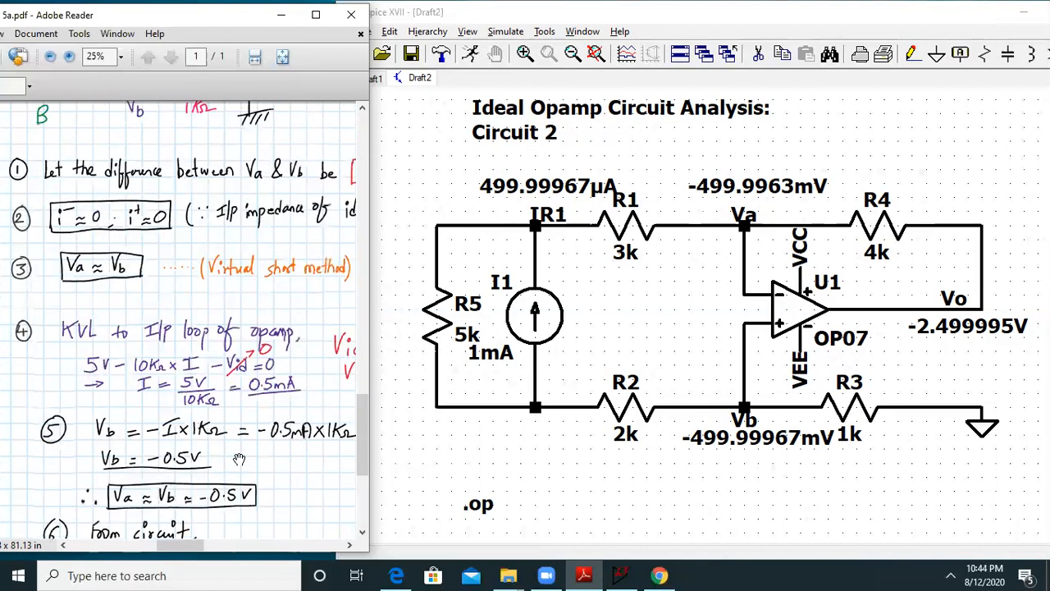
pyautogui.moveTo(244, 191); pyautogui.dragTo(244, 425)
pyautogui.moveTo(202, 157); pyautogui.dragTo(223, 349)
pyautogui.moveTo(251, 208); pyautogui.dragTo(263, 292)
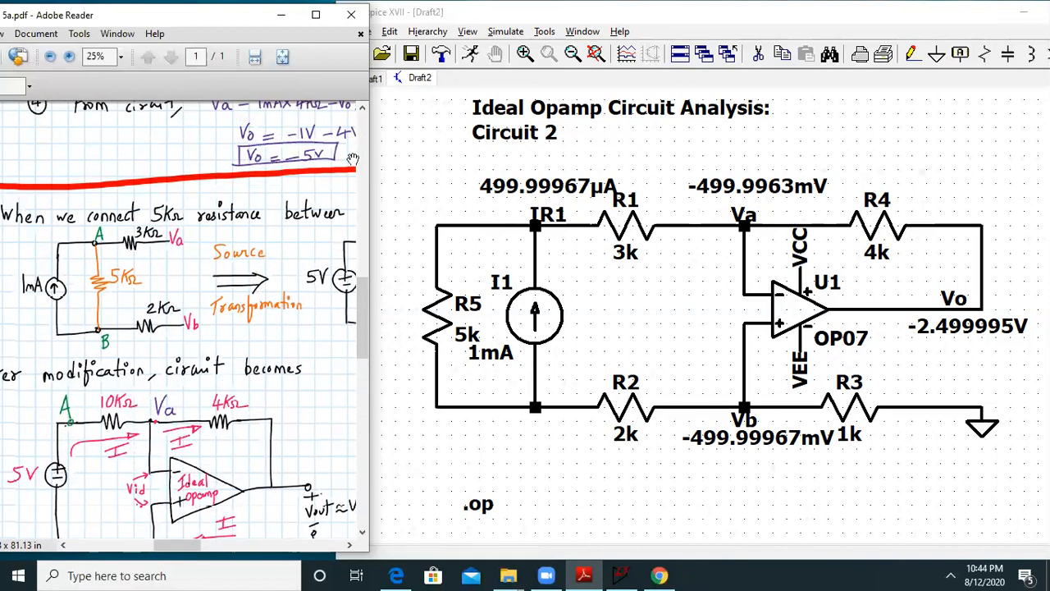
pyautogui.click(315, 14)
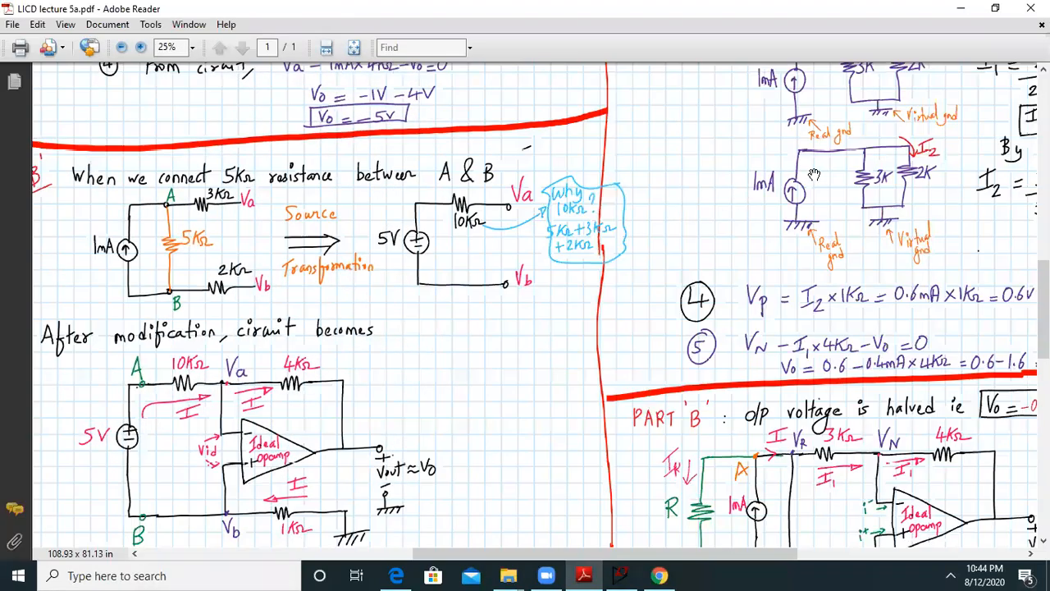
pyautogui.moveTo(640, 241); pyautogui.dragTo(210, 492)
pyautogui.moveTo(588, 250); pyautogui.dragTo(424, 528)
pyautogui.moveTo(496, 482); pyautogui.dragTo(555, 460)
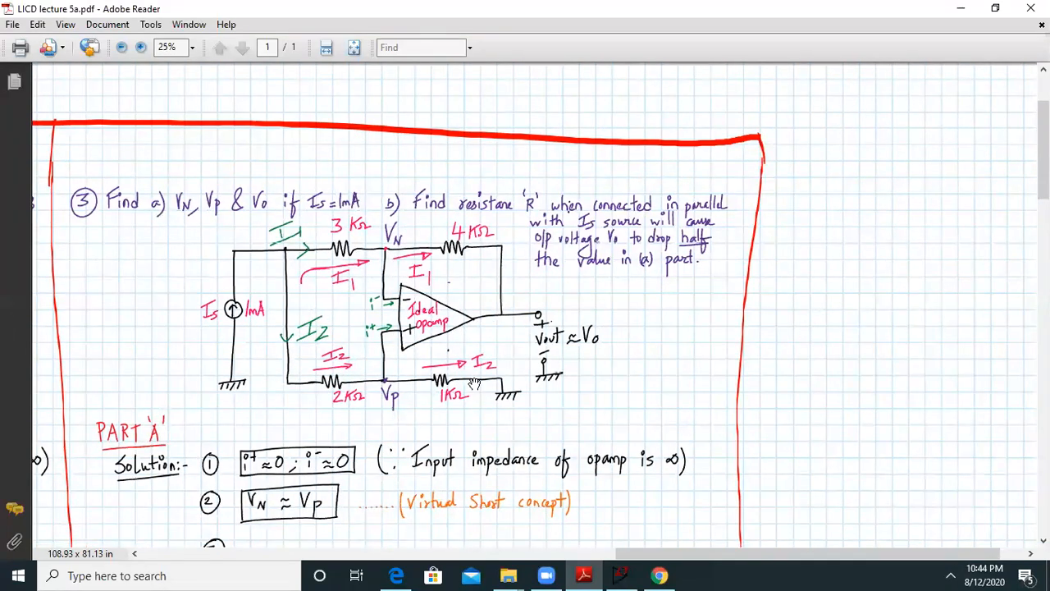
pyautogui.moveTo(271, 237); pyautogui.dragTo(326, 190)
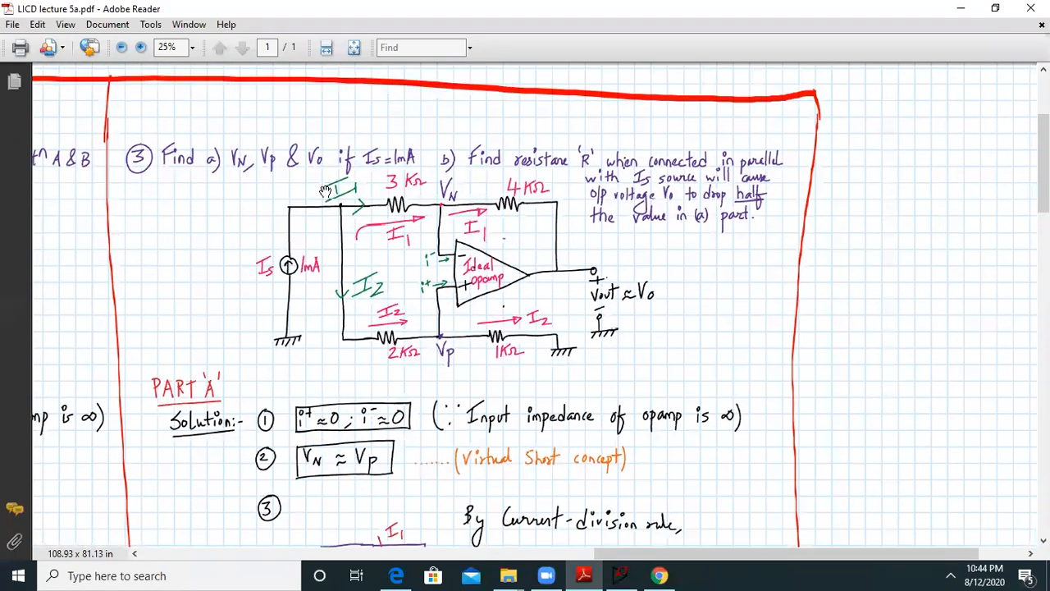
pyautogui.doubleClick(471, 7)
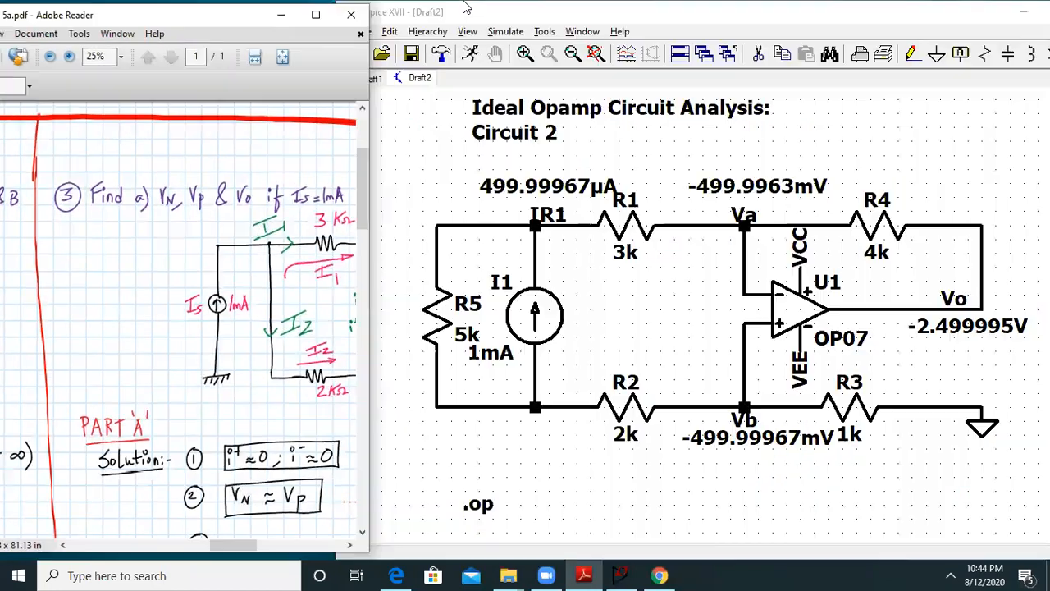
pyautogui.moveTo(281, 238); pyautogui.dragTo(93, 231)
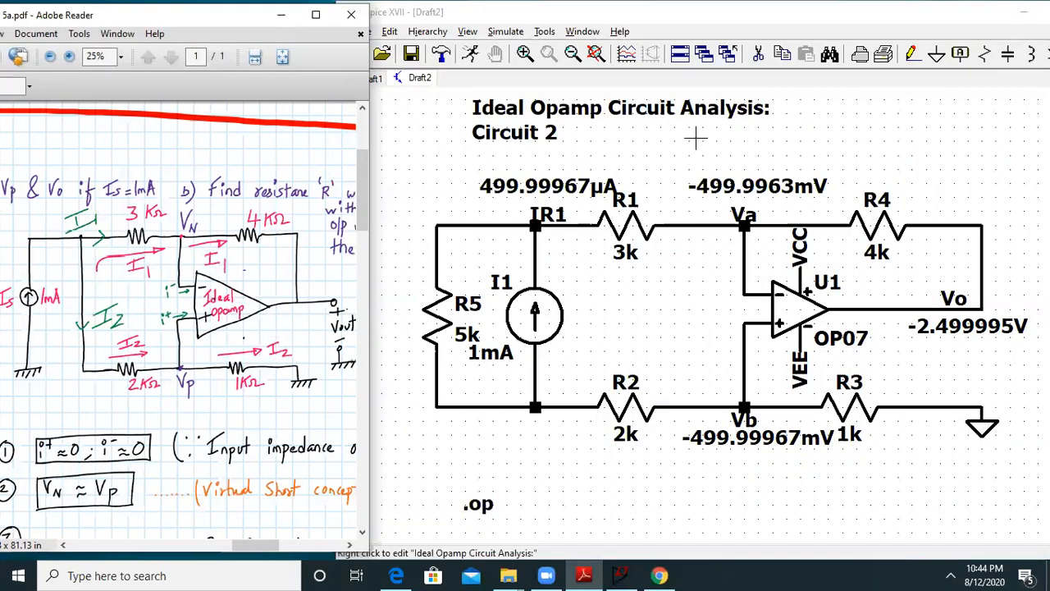
# Copy the whole Circuit 2 schematic, including the supply sources, into a new schematic.
pyautogui.click(572, 57)
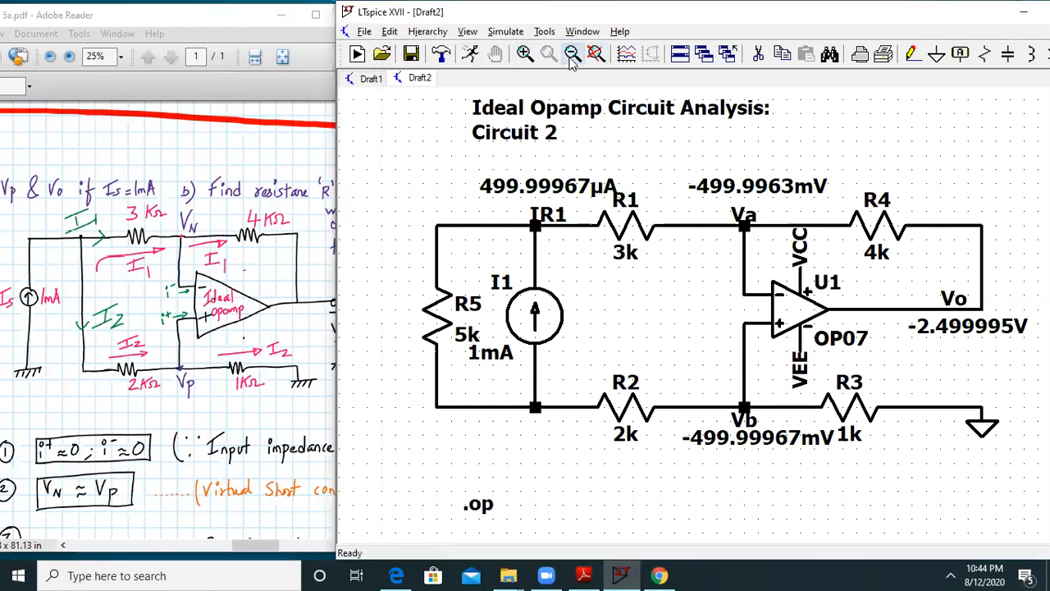
pyautogui.click(783, 55)
pyautogui.moveTo(487, 123); pyautogui.dragTo(1049, 471)
pyautogui.click(361, 51)
pyautogui.click(717, 248)
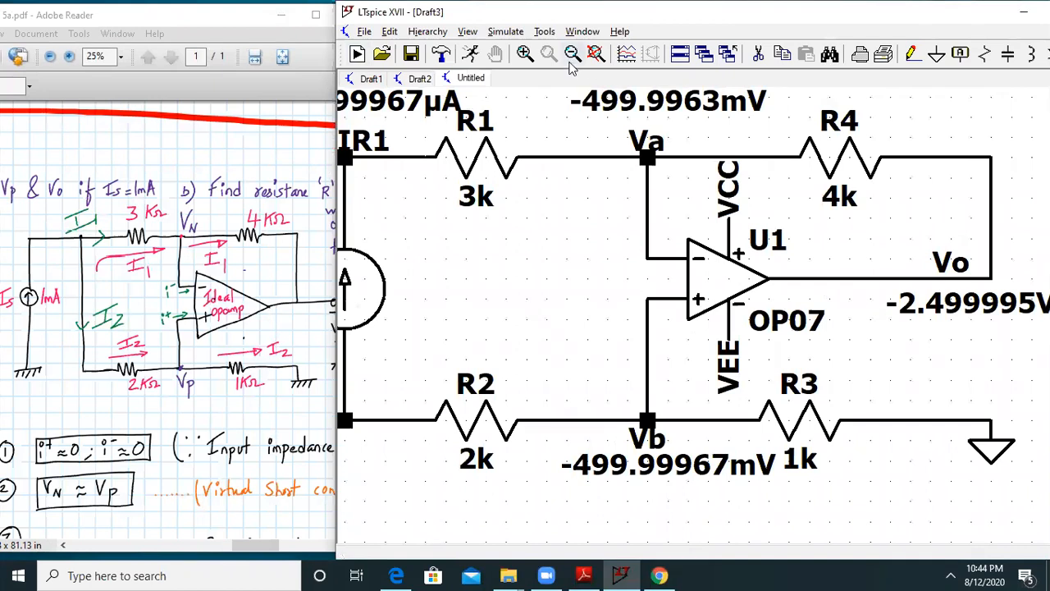
pyautogui.click(574, 53)
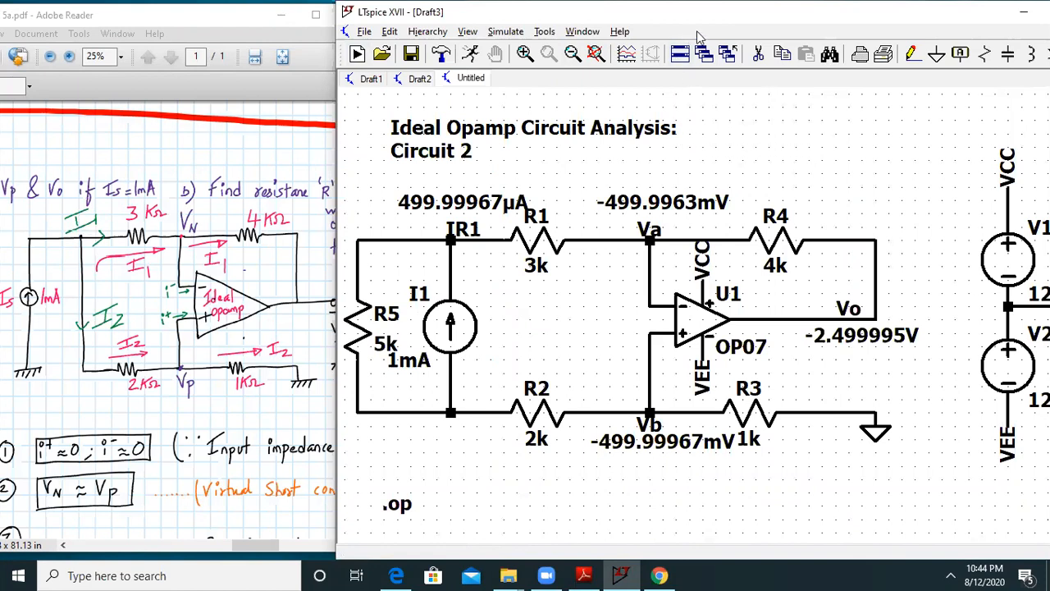
pyautogui.moveTo(758, 8); pyautogui.dragTo(761, 12)
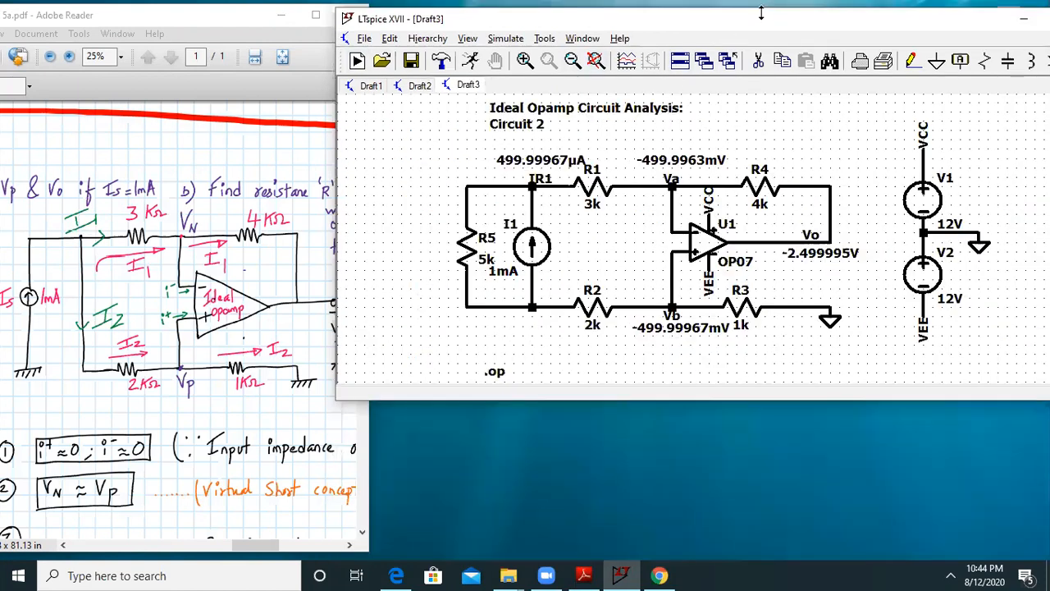
pyautogui.doubleClick(767, 21)
pyautogui.doubleClick(701, 7)
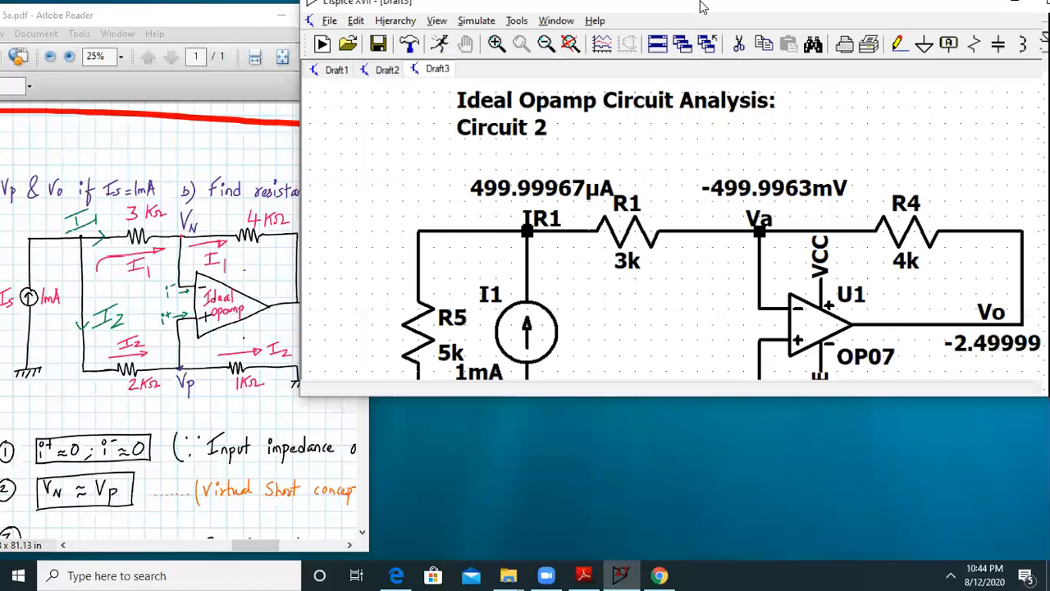
pyautogui.doubleClick(749, 401)
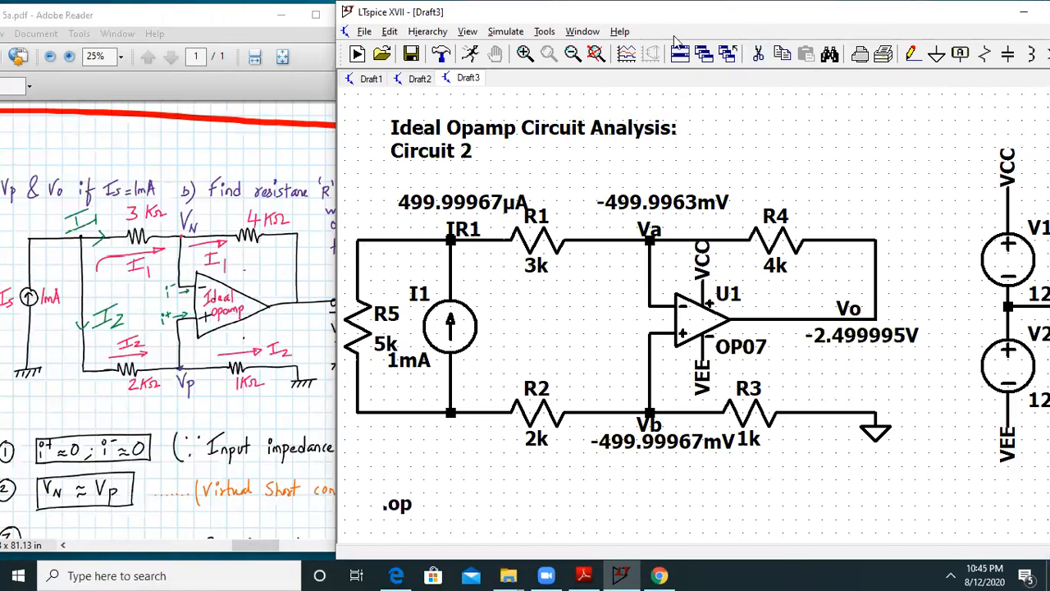
# Delete resistor R5 and the wires connecting it in parallel with current source I1.
pyautogui.click(358, 315)
pyautogui.click(361, 259)
pyautogui.click(402, 239)
pyautogui.moveTo(356, 368); pyautogui.dragTo(382, 416)
pyautogui.click(358, 394)
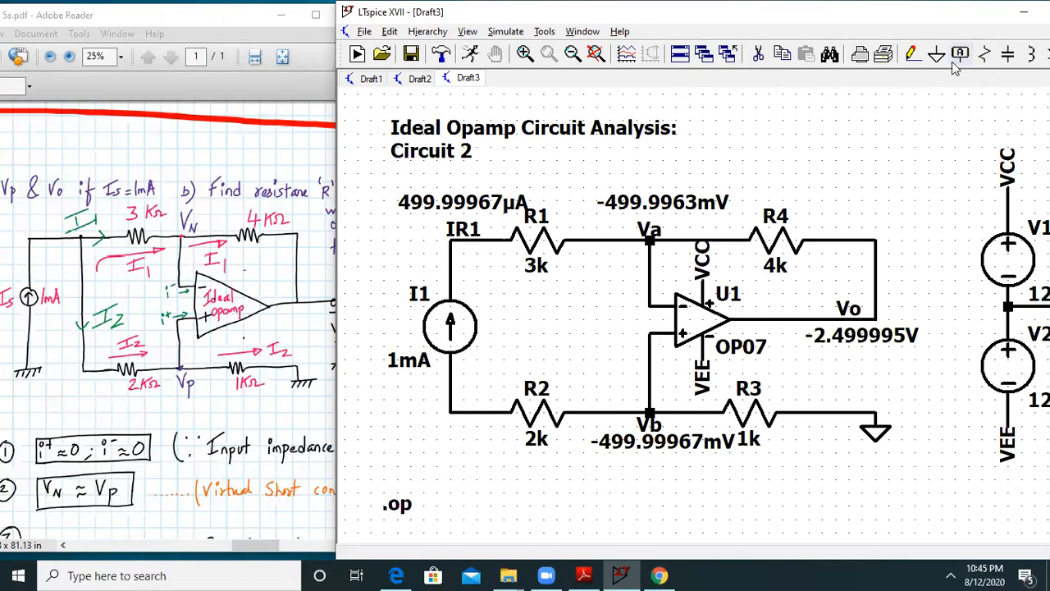
# Move current source I1 to the left, detached from the R1 and R2 branches.
pyautogui.moveTo(913, 20); pyautogui.dragTo(855, 20)
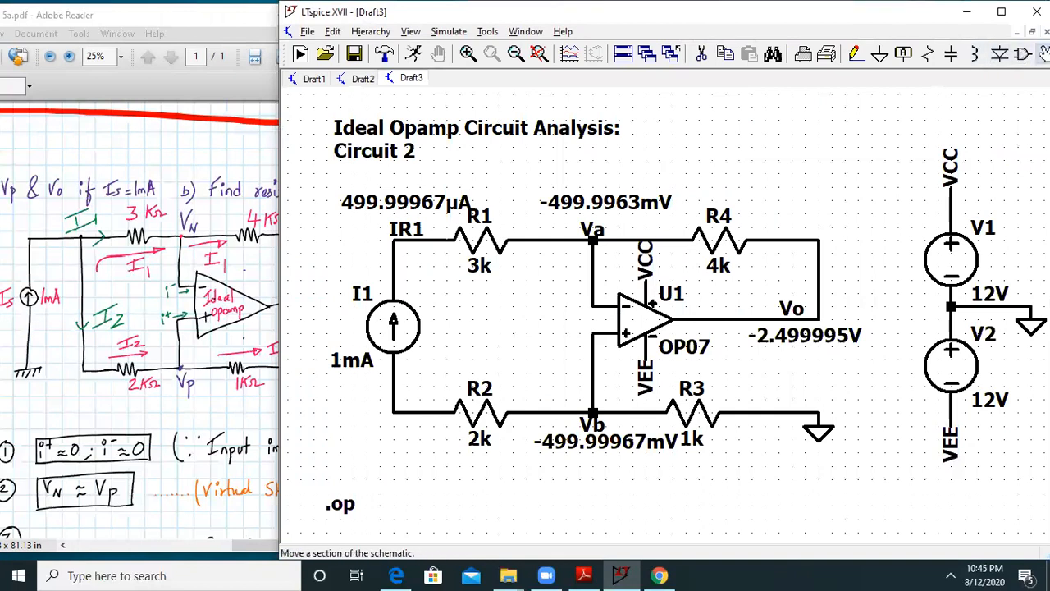
pyautogui.moveTo(384, 334); pyautogui.dragTo(304, 335)
pyautogui.click(303, 335)
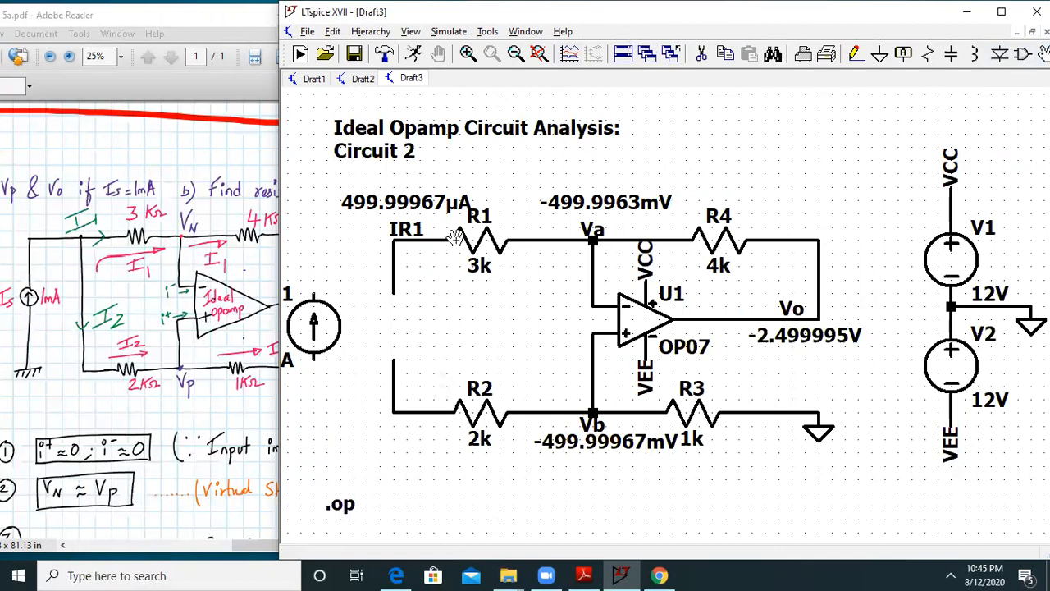
# Wire the upper end of I1 to the IR1 node and connect its lower end to a new ground.
pyautogui.click(175, 236)
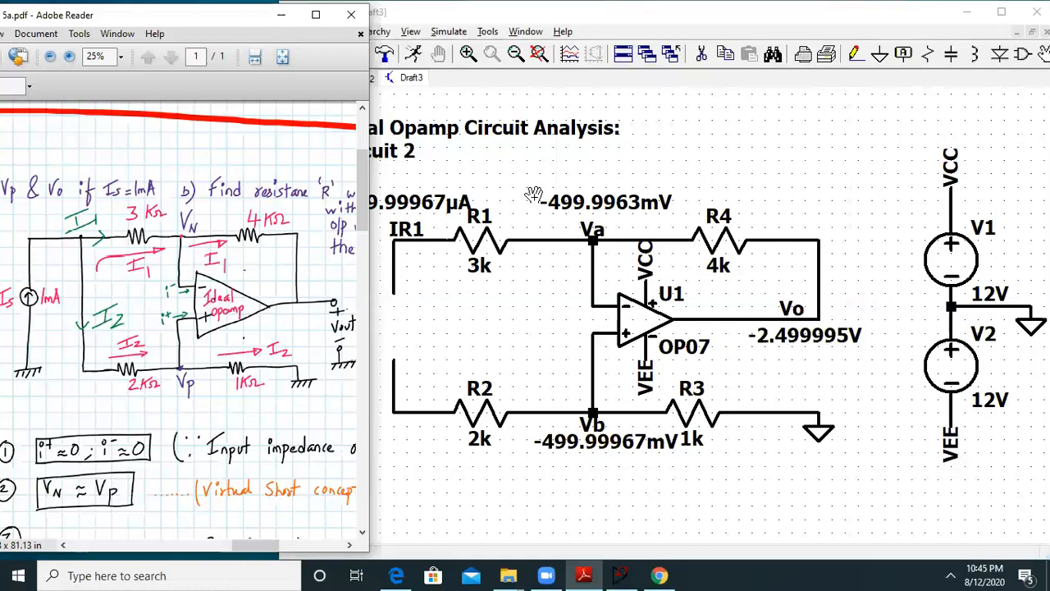
pyautogui.moveTo(522, 16); pyautogui.dragTo(618, 17)
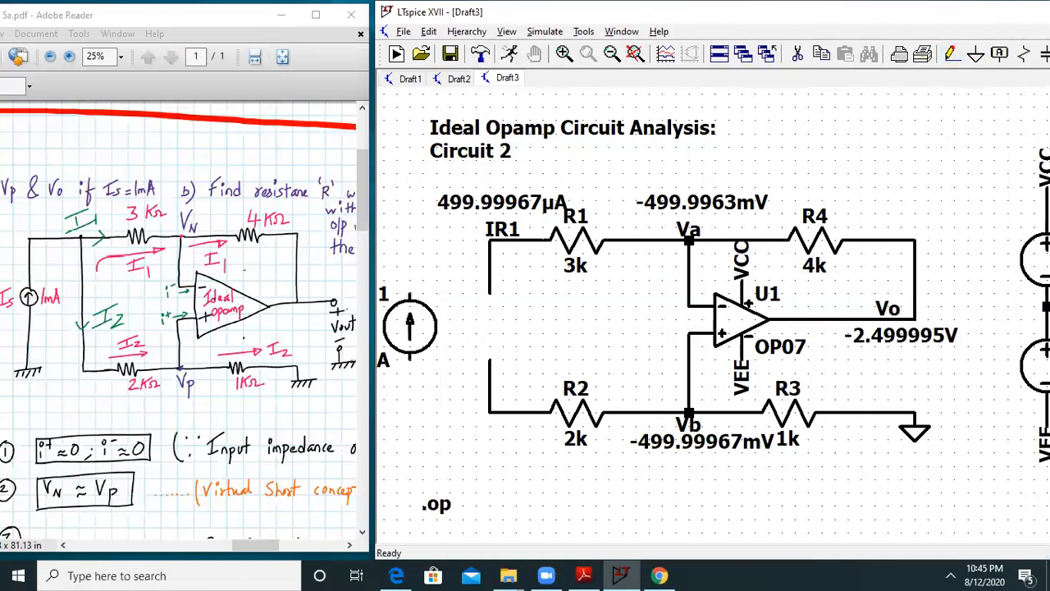
pyautogui.click(490, 241)
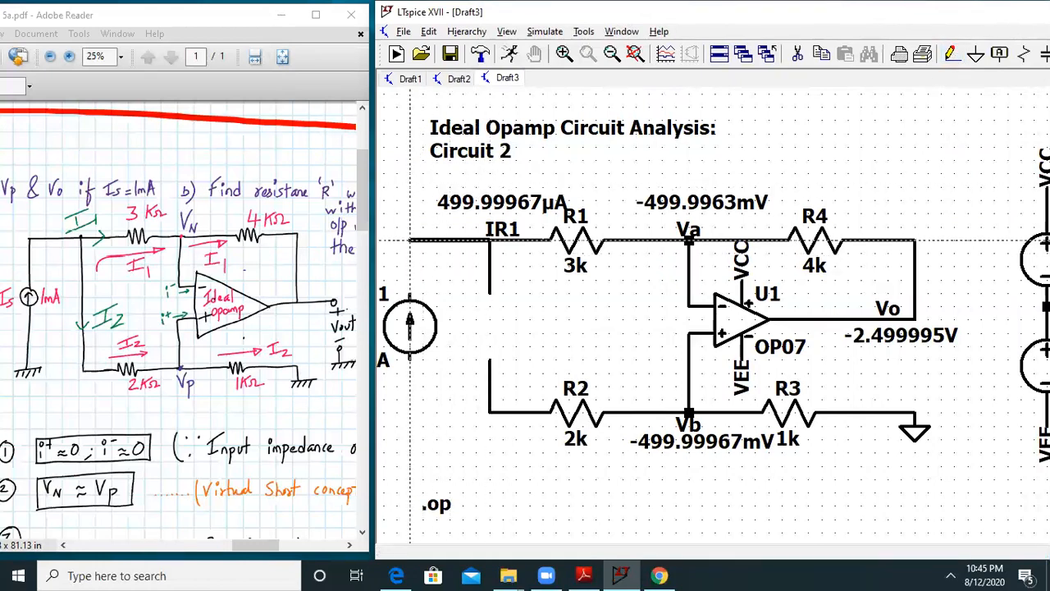
pyautogui.click(410, 414)
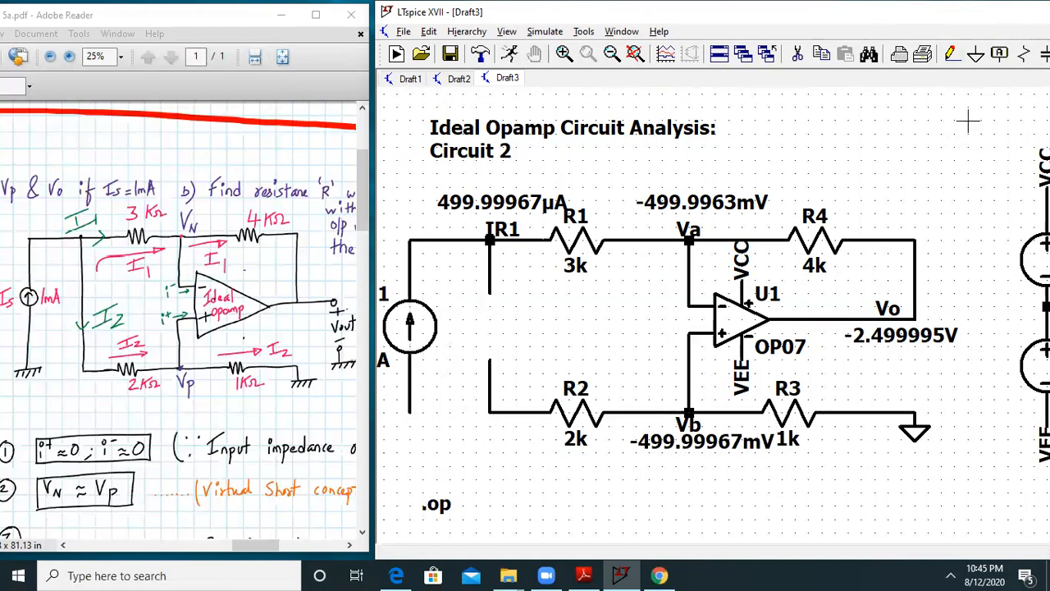
pyautogui.click(975, 53)
pyautogui.click(410, 413)
pyautogui.rightClick(443, 424)
# Close the gap left by the current source with a vertical wire joining the left ends of R1 and R2.
pyautogui.click(950, 53)
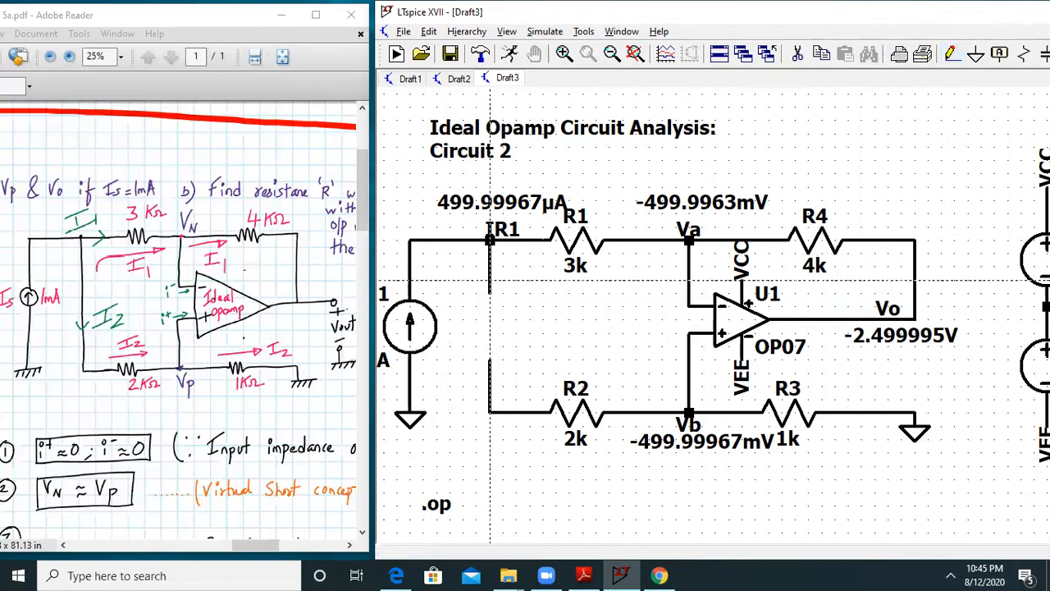
pyautogui.click(490, 411)
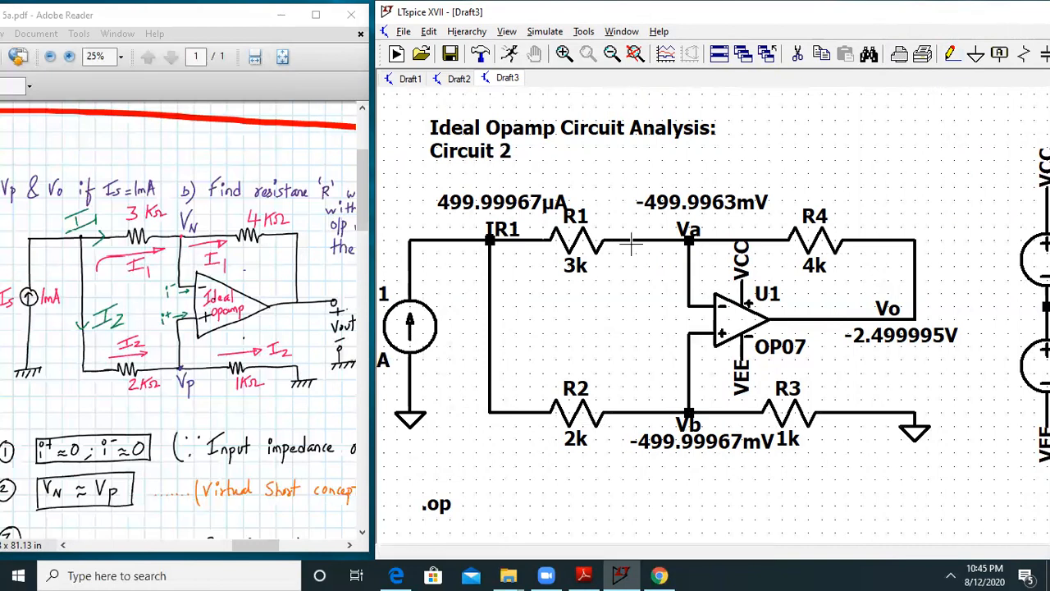
pyautogui.press('Escape')
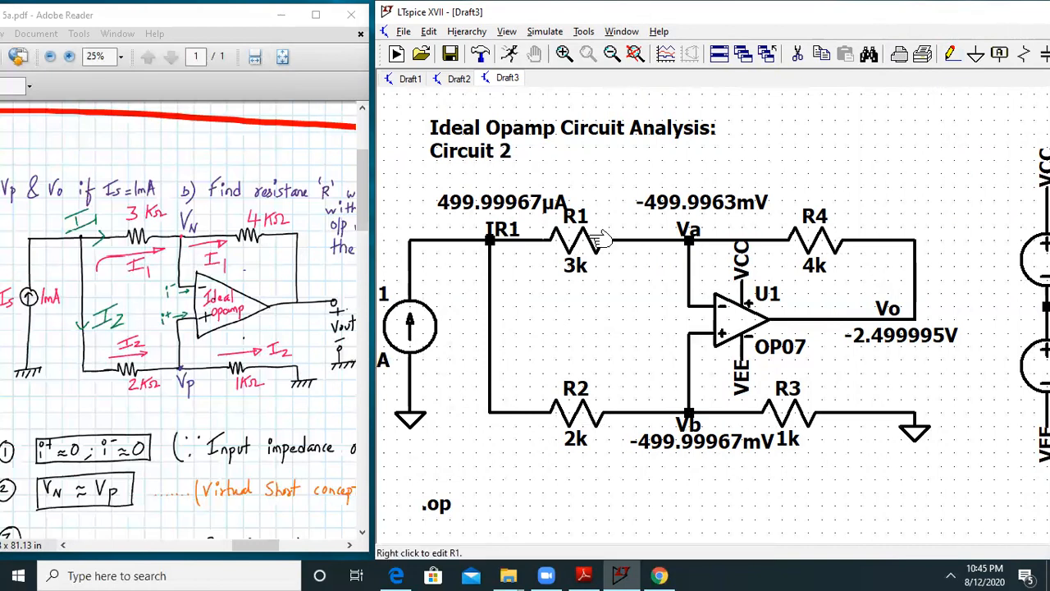
# Change the second line of the schematic's title text to "Circuit 3".
pyautogui.moveTo(604, 326); pyautogui.dragTo(666, 310)
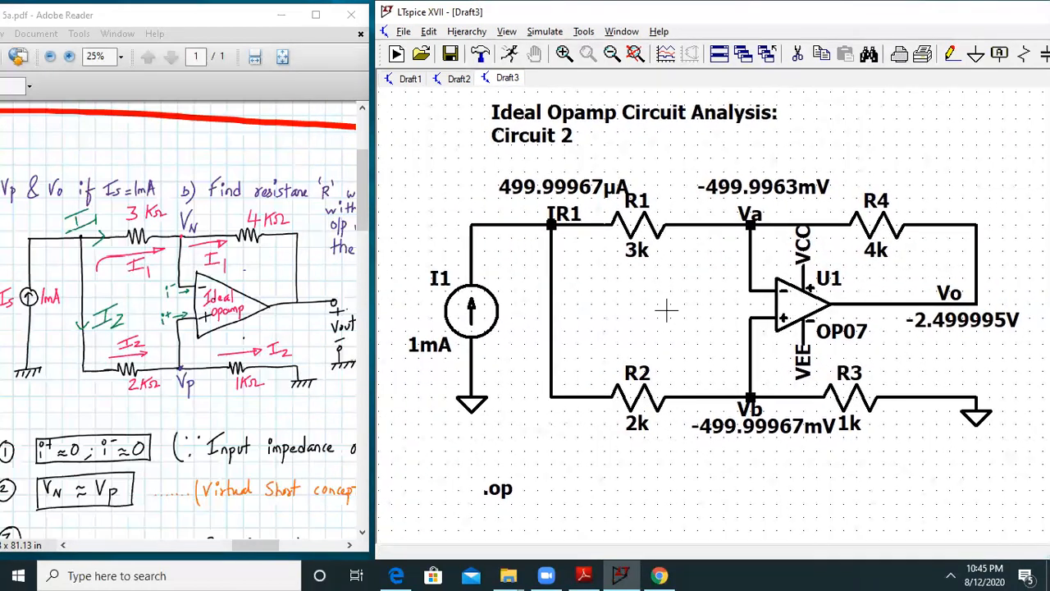
pyautogui.rightClick(577, 135)
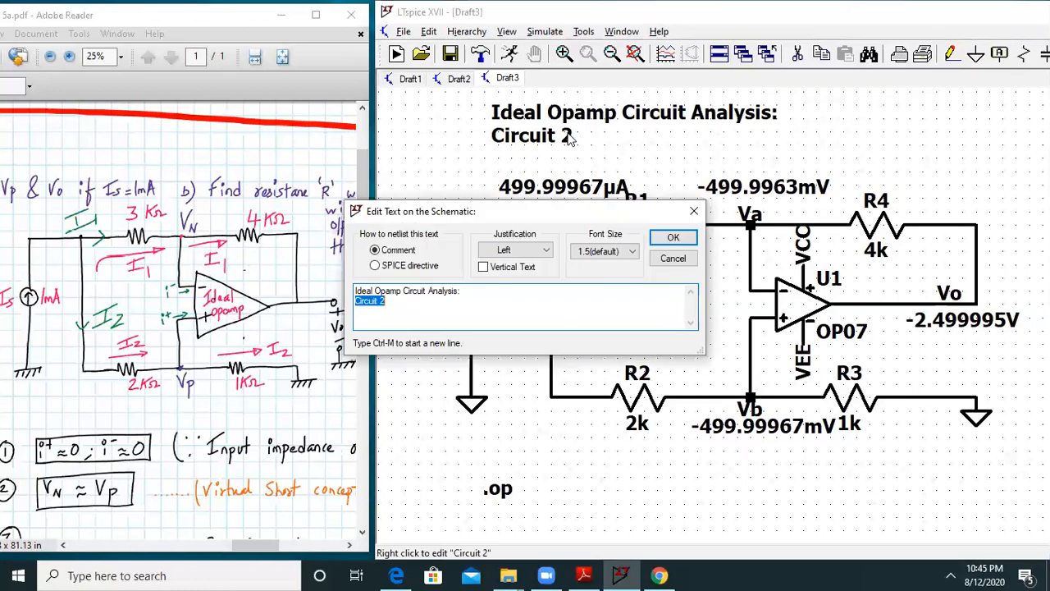
pyautogui.click(434, 304)
pyautogui.write('3')
pyautogui.press('Return')
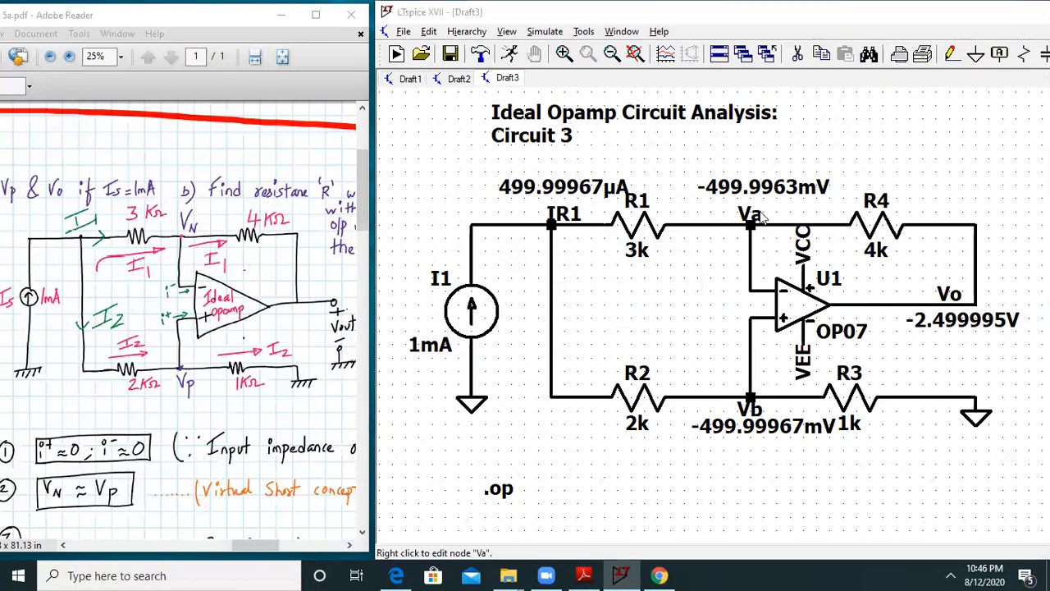
# Rename net Va at the inverting input to VN and net Vb at the non-inverting input to VP.
pyautogui.rightClick(756, 213)
pyautogui.write('VN')
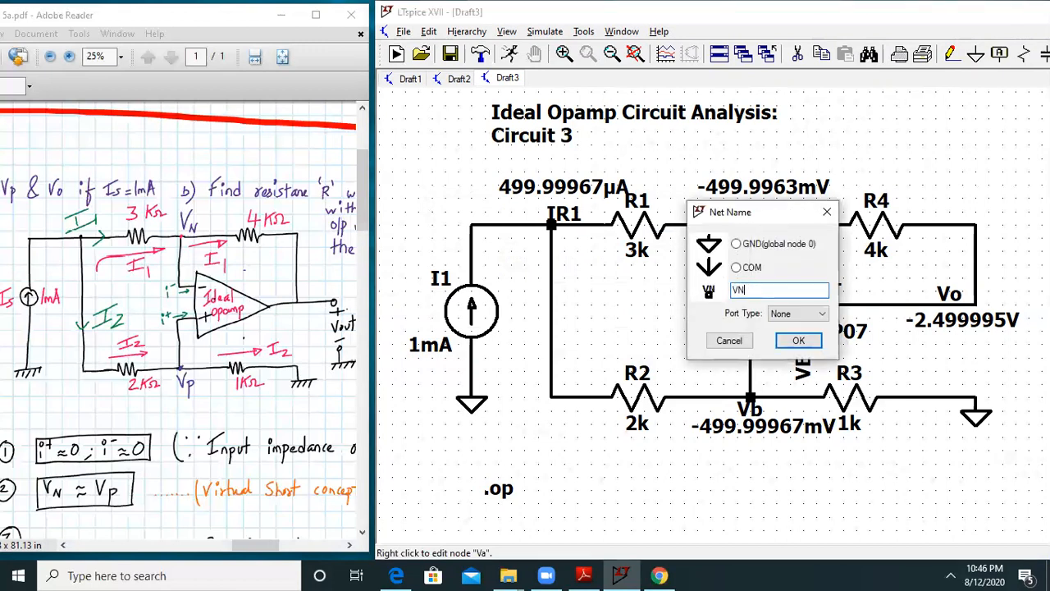
pyautogui.press('Return')
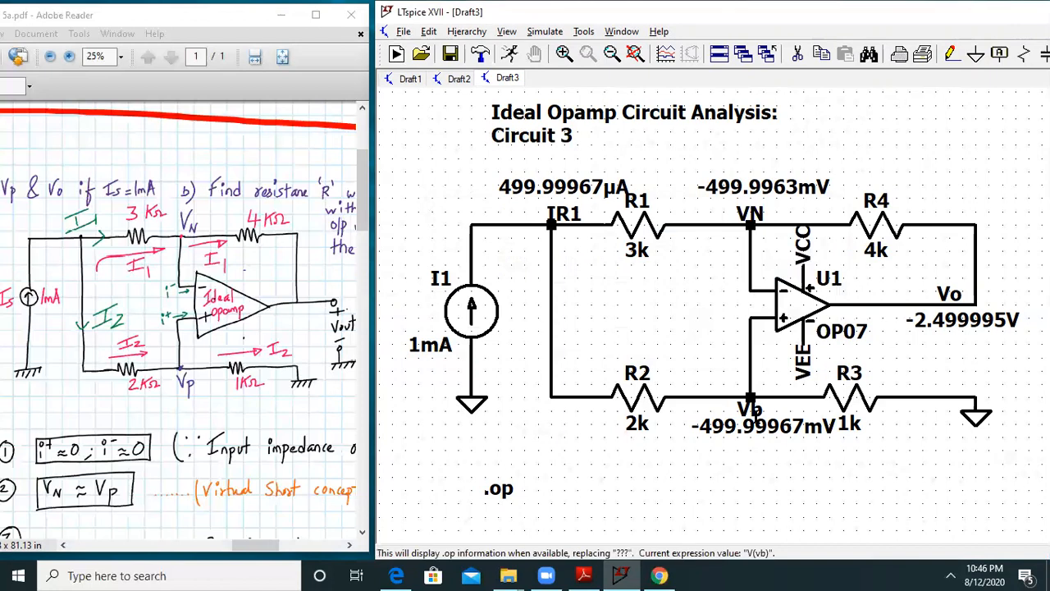
pyautogui.rightClick(758, 411)
pyautogui.write('VP')
pyautogui.press('Return')
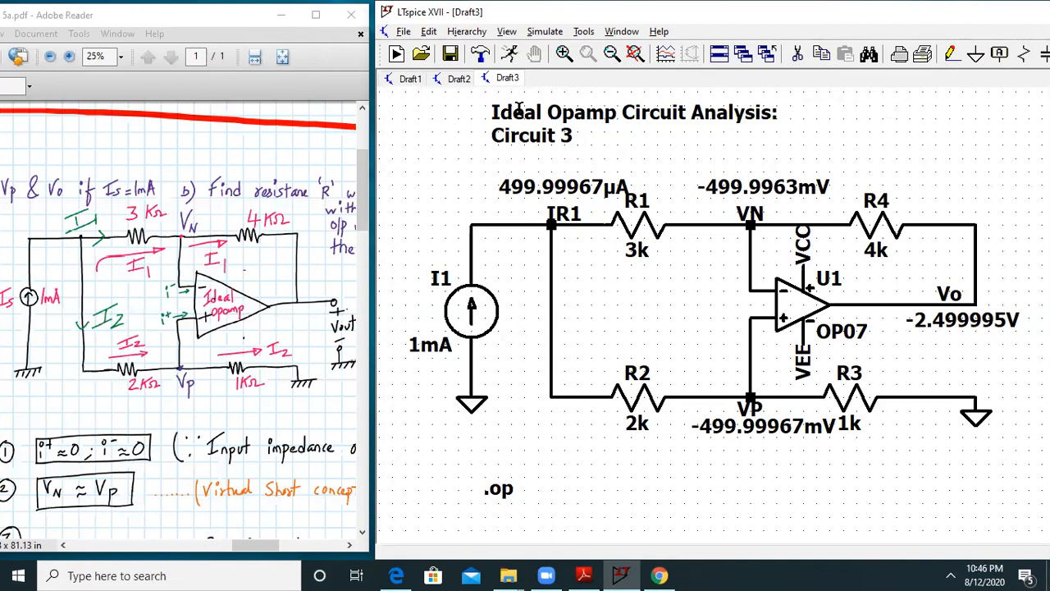
# Run the DC operating point simulation of Circuit 3 and enlarge the text of the results listing.
pyautogui.click(548, 33)
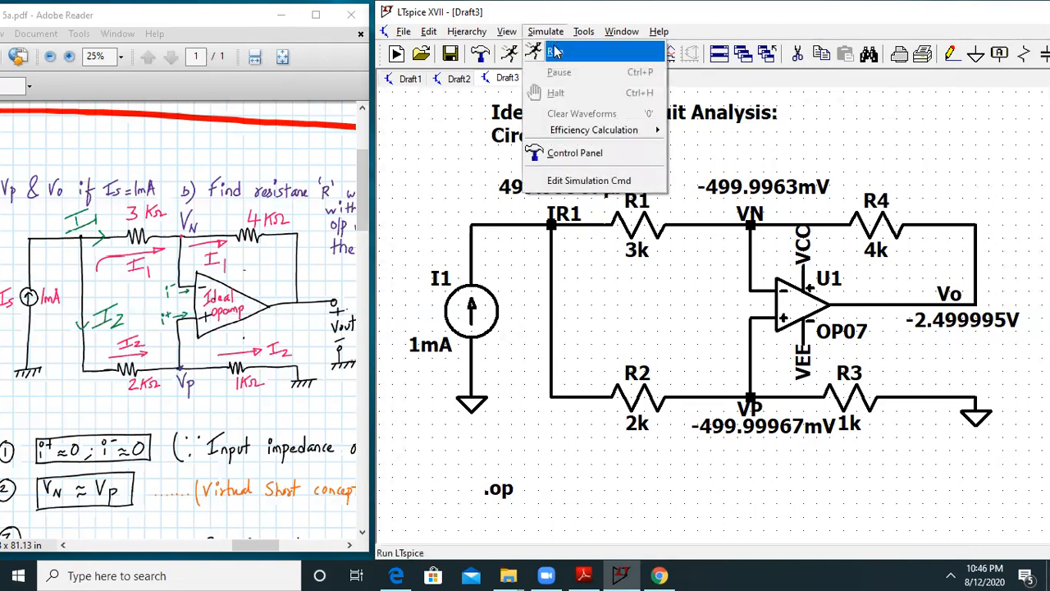
pyautogui.click(555, 51)
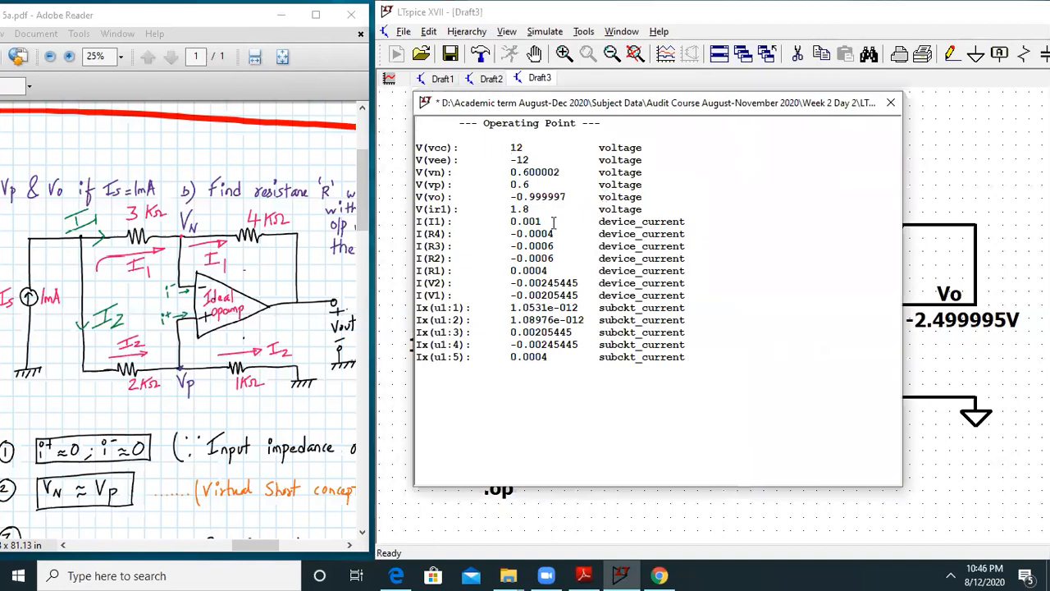
pyautogui.scroll(4, 545, 222)
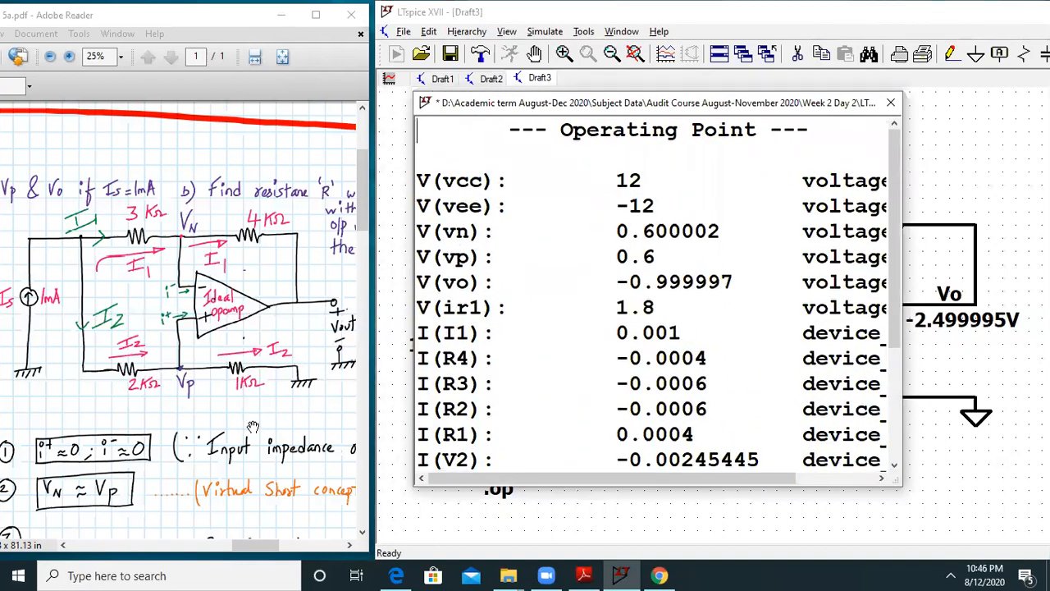
# Compare the handwritten VP, VN and Vo results of Part A in the lecture PDF with the simulated node voltages.
pyautogui.moveTo(253, 428); pyautogui.dragTo(253, 230)
pyautogui.moveTo(193, 297); pyautogui.dragTo(129, 115)
pyautogui.moveTo(156, 335); pyautogui.dragTo(96, 230)
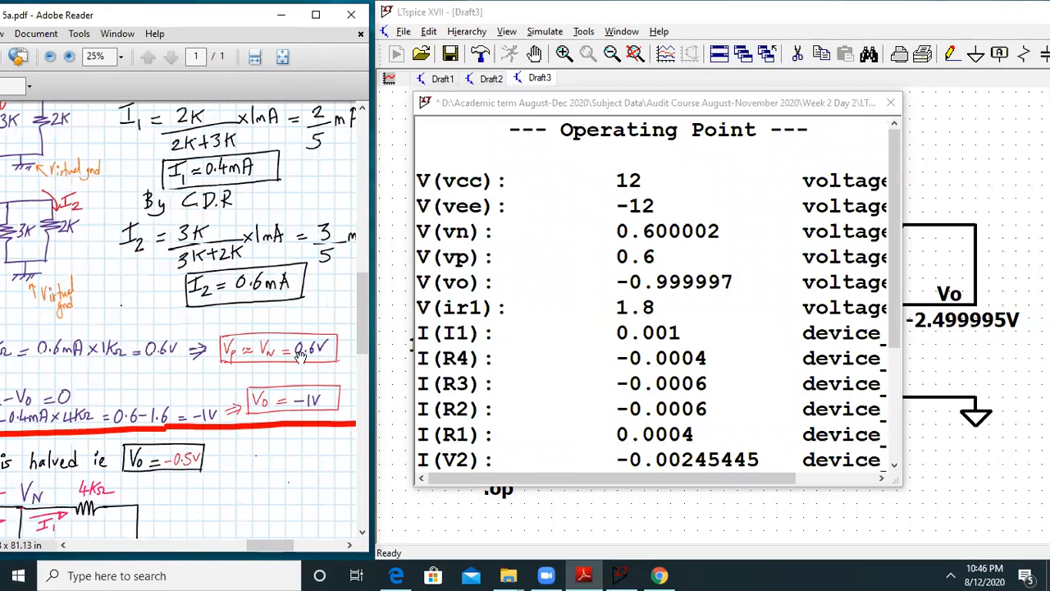
pyautogui.keyDown('ctrl'); pyautogui.scroll(1, 293, 358); pyautogui.keyUp('ctrl')
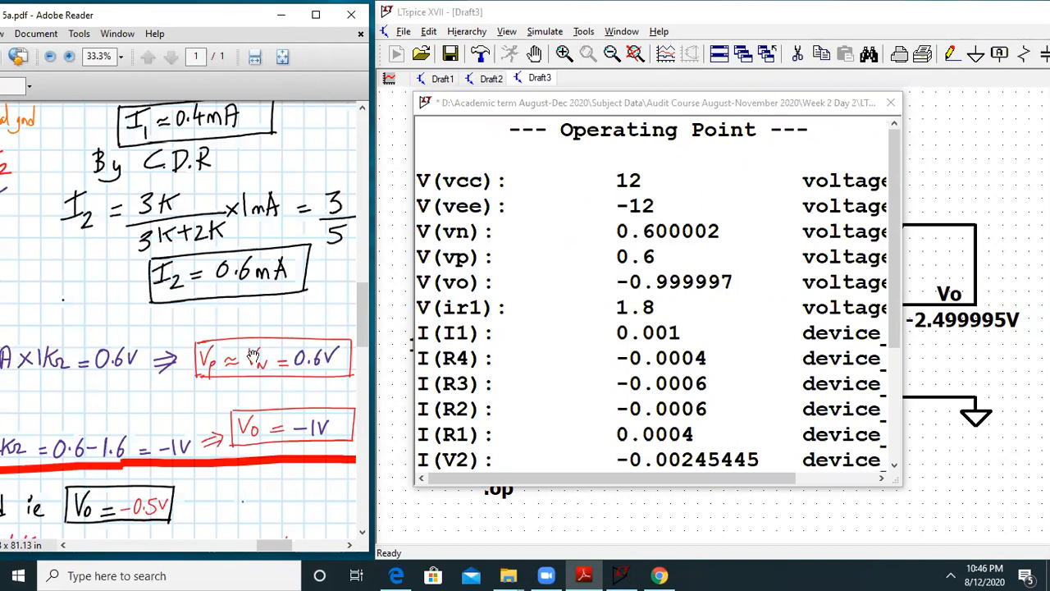
pyautogui.moveTo(254, 355); pyautogui.dragTo(235, 318)
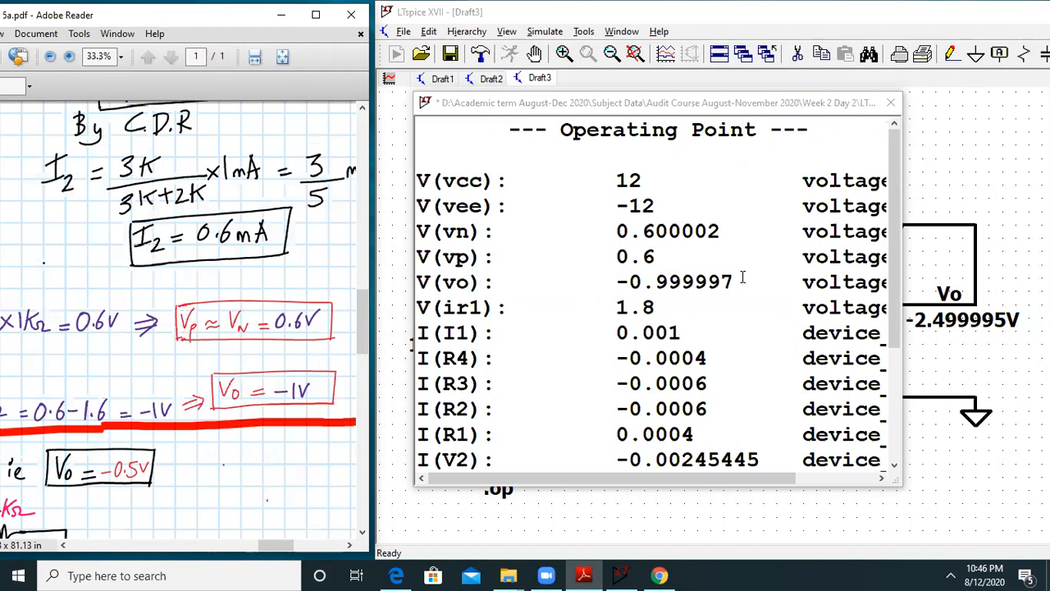
# Check the handwritten branch currents I1 and I2 and their directions in the circuit sketch against the simulation, and close the results.
pyautogui.moveTo(151, 264); pyautogui.dragTo(224, 479)
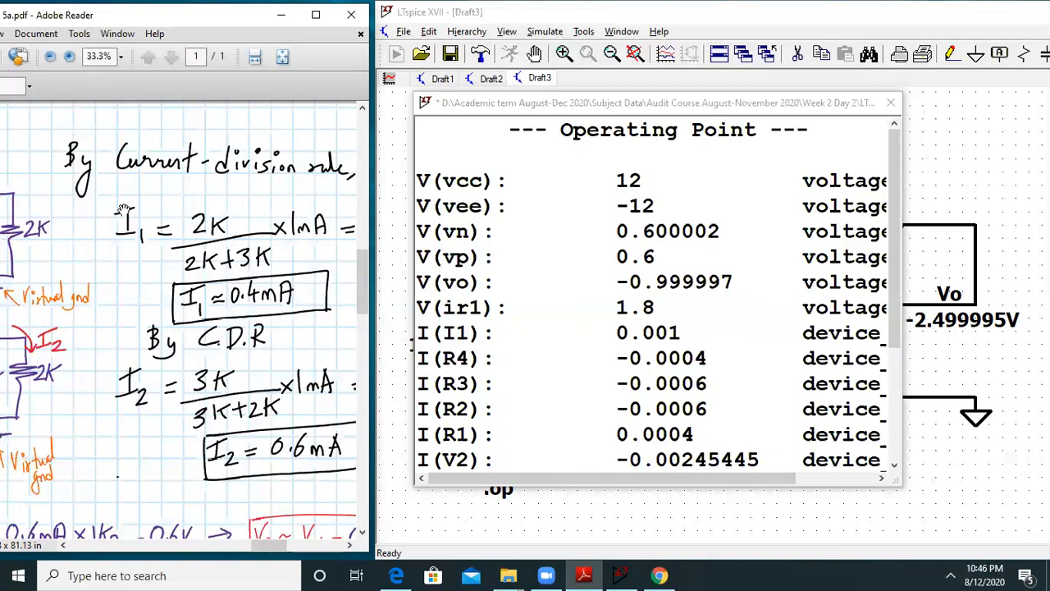
pyautogui.moveTo(124, 210); pyautogui.dragTo(252, 447)
pyautogui.moveTo(136, 224); pyautogui.dragTo(199, 449)
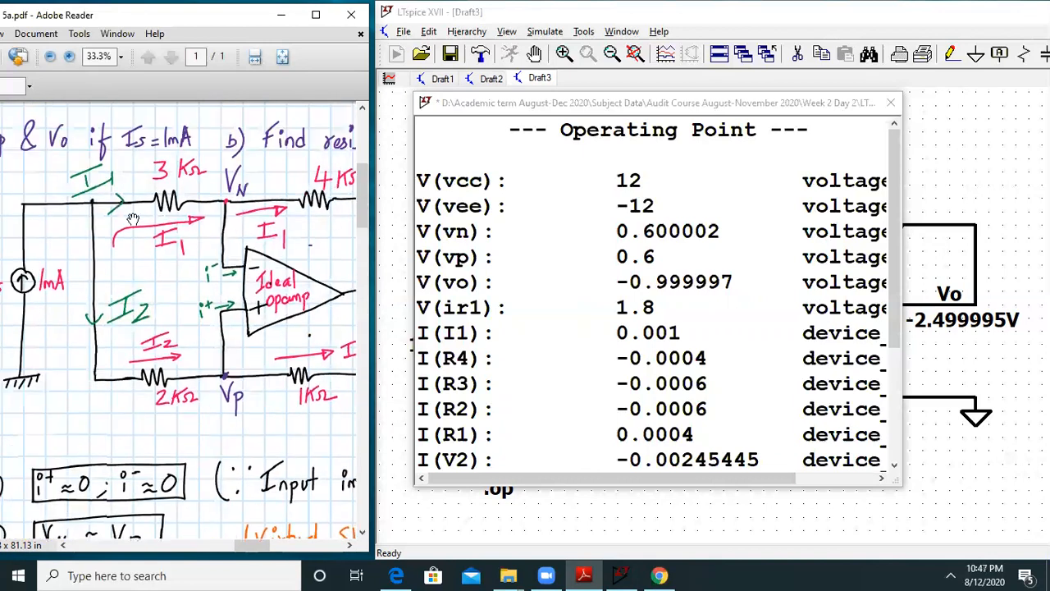
pyautogui.moveTo(236, 401); pyautogui.dragTo(160, 289)
pyautogui.click(891, 102)
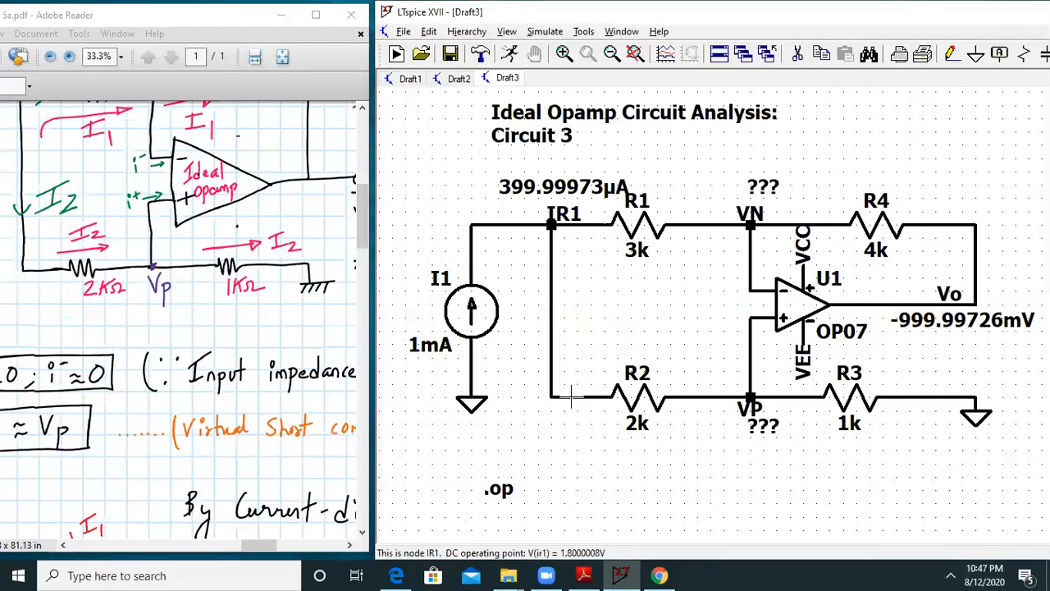
# Rerun the operating point simulation, examine the sign of the R2 current in the enlarged listing, and close it.
pyautogui.click(544, 31)
pyautogui.click(555, 53)
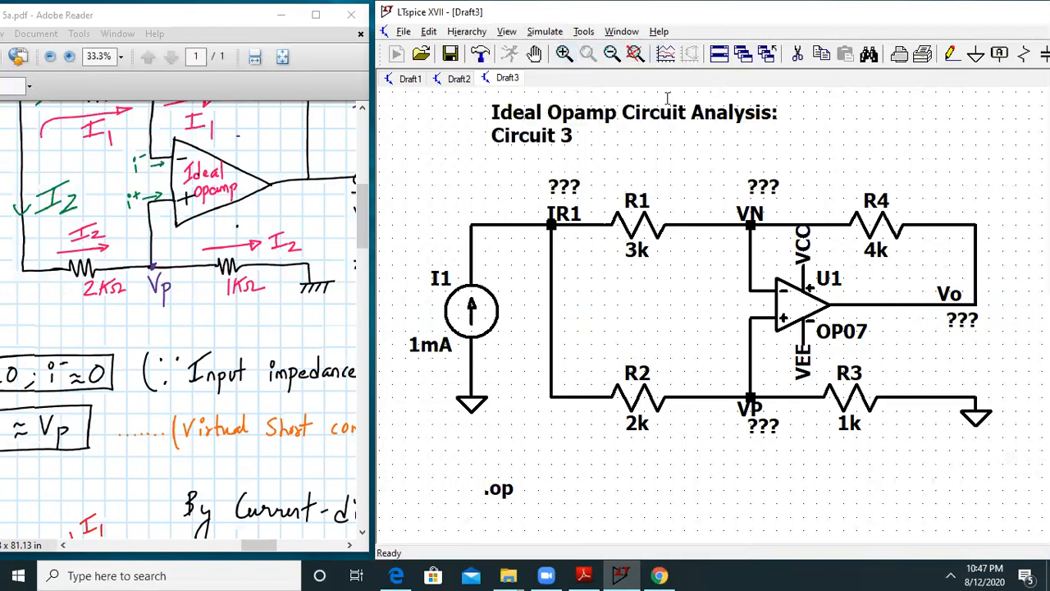
pyautogui.scroll(5, 500, 203)
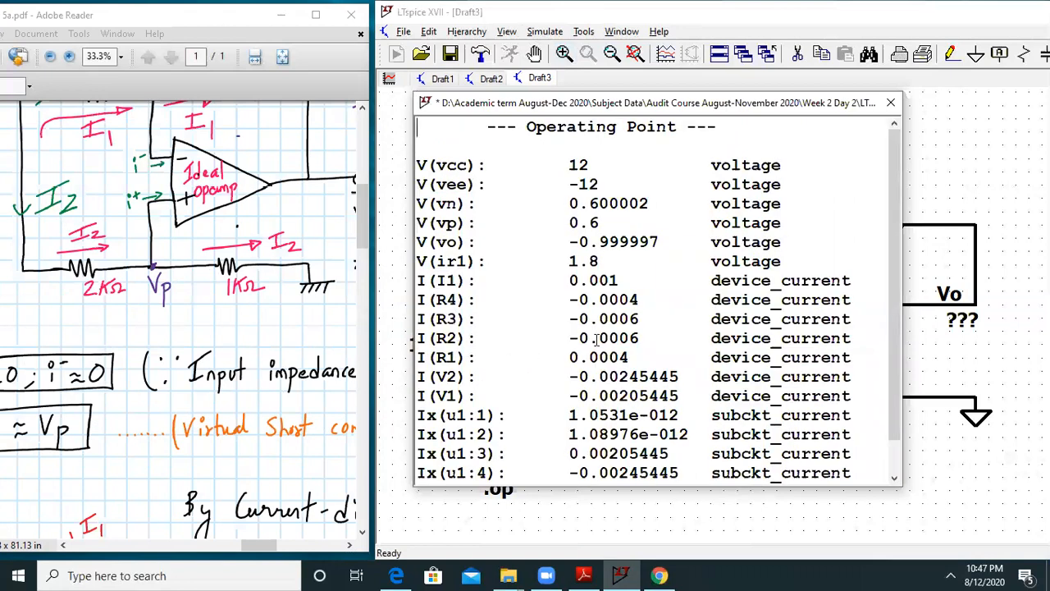
pyautogui.click(889, 103)
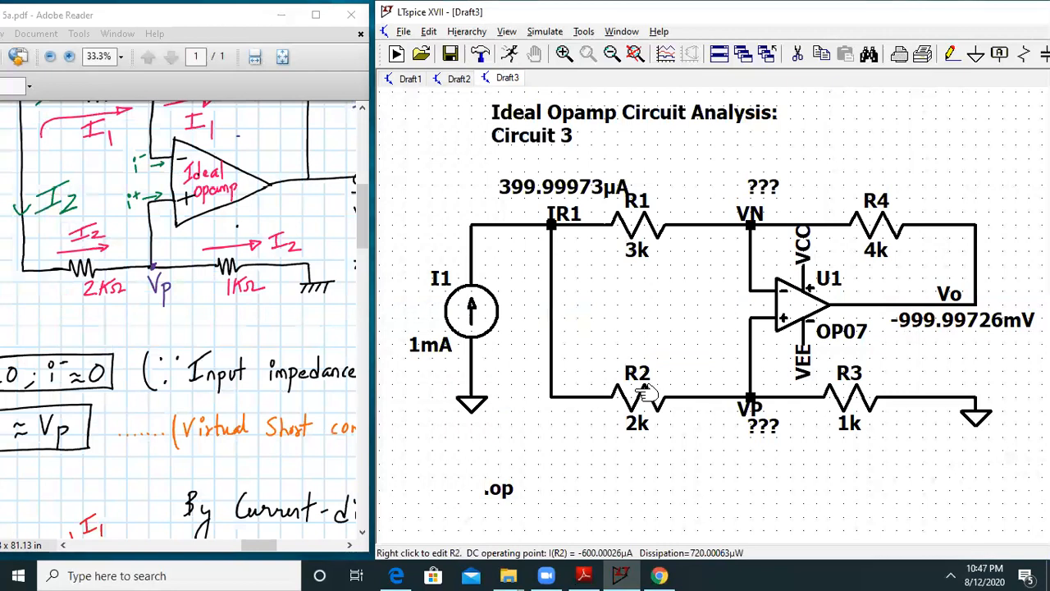
# Maximize the schematic window and rotate resistor R2 by 180 degrees, putting it back in its gap in the lower branch.
pyautogui.doubleClick(900, 12)
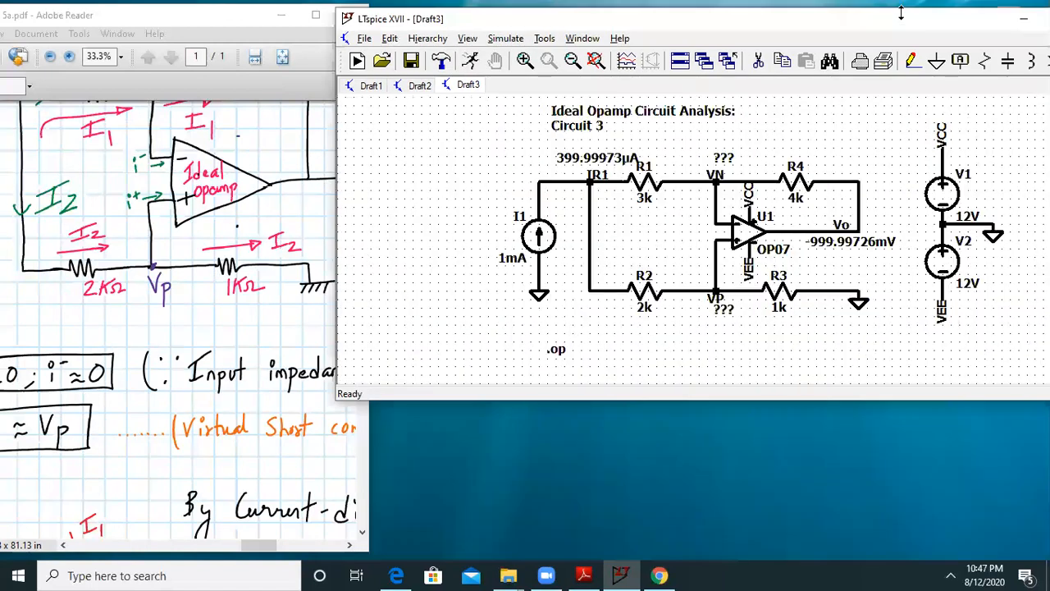
pyautogui.doubleClick(898, 29)
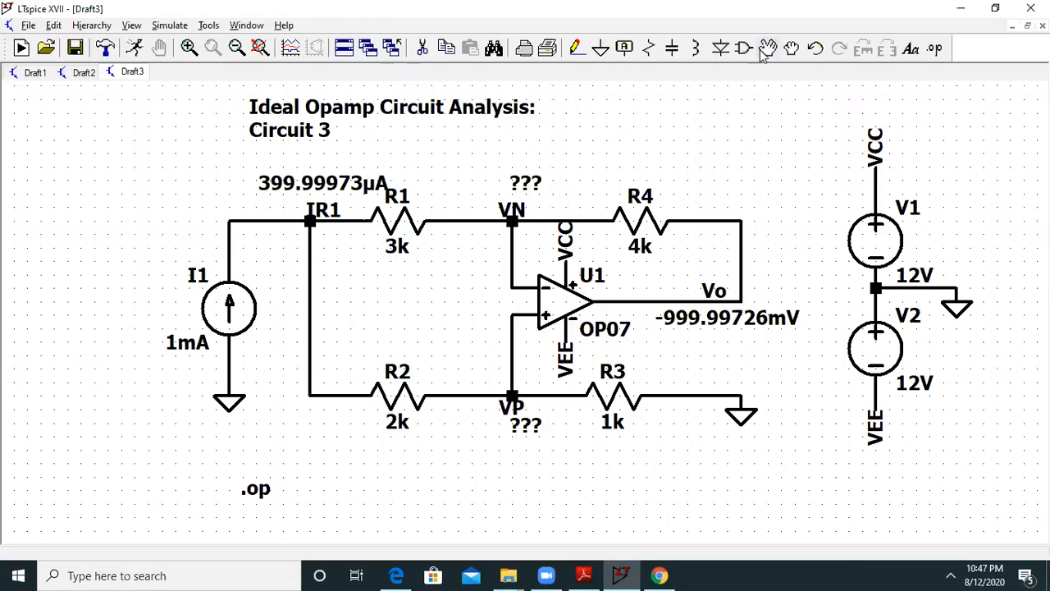
pyautogui.click(402, 365)
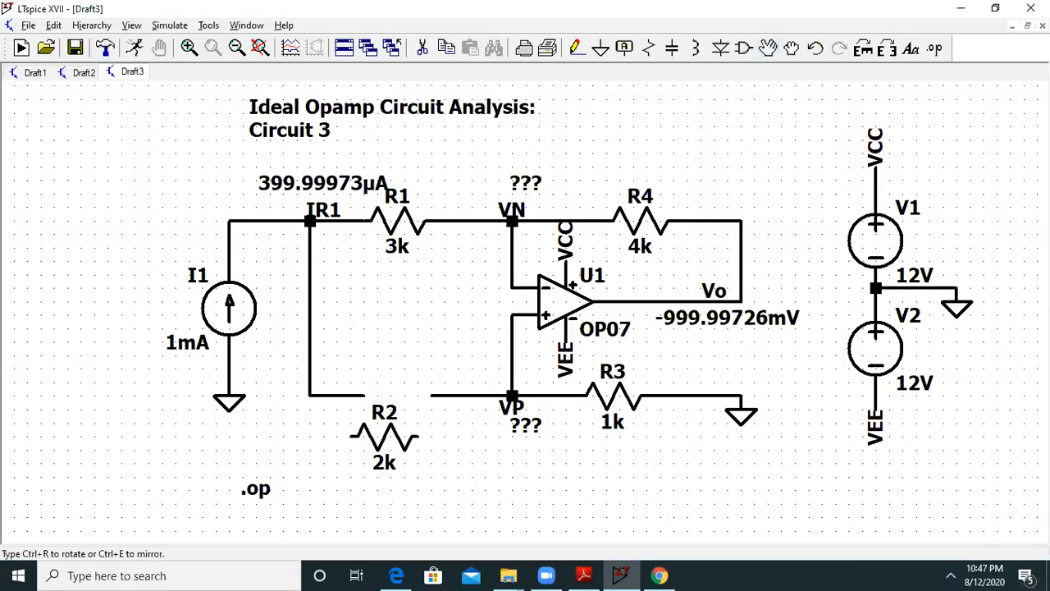
pyautogui.hotkey('ctrl', 'r')
pyautogui.hotkey('ctrl', 'r')
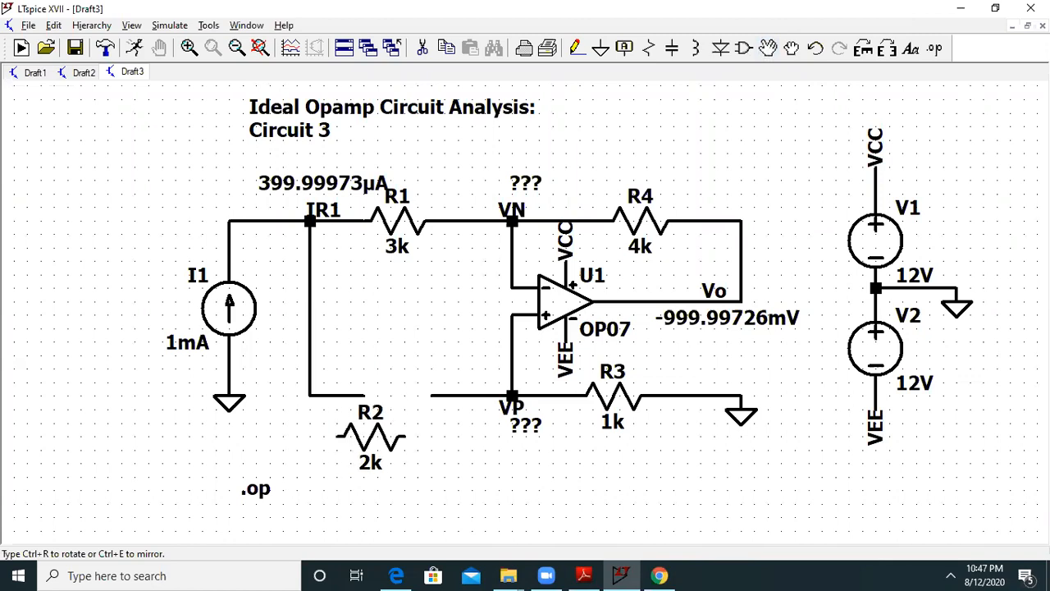
pyautogui.click(403, 389)
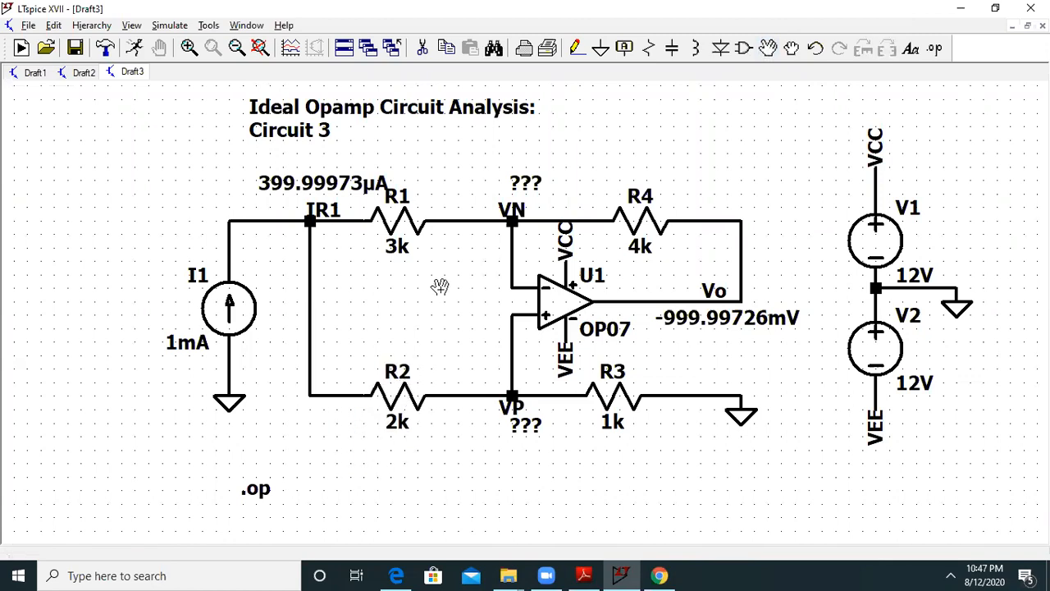
# Restore the schematic window beside the PDF, rerun the operating point simulation with the rotated R2, and enlarge the results listing.
pyautogui.doubleClick(220, 8)
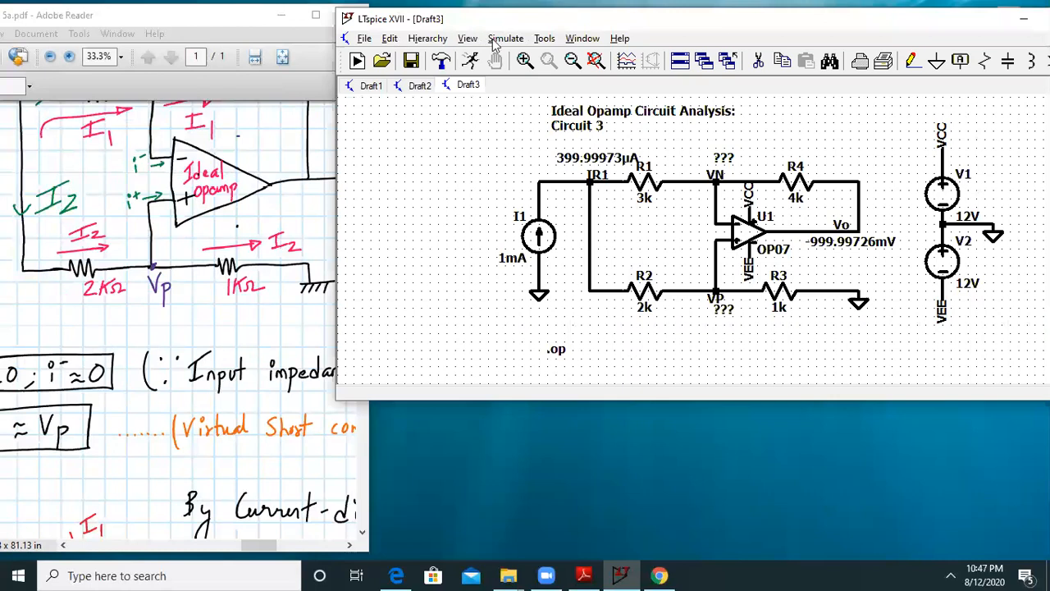
pyautogui.click(506, 38)
pyautogui.click(716, 400)
pyautogui.doubleClick(715, 401)
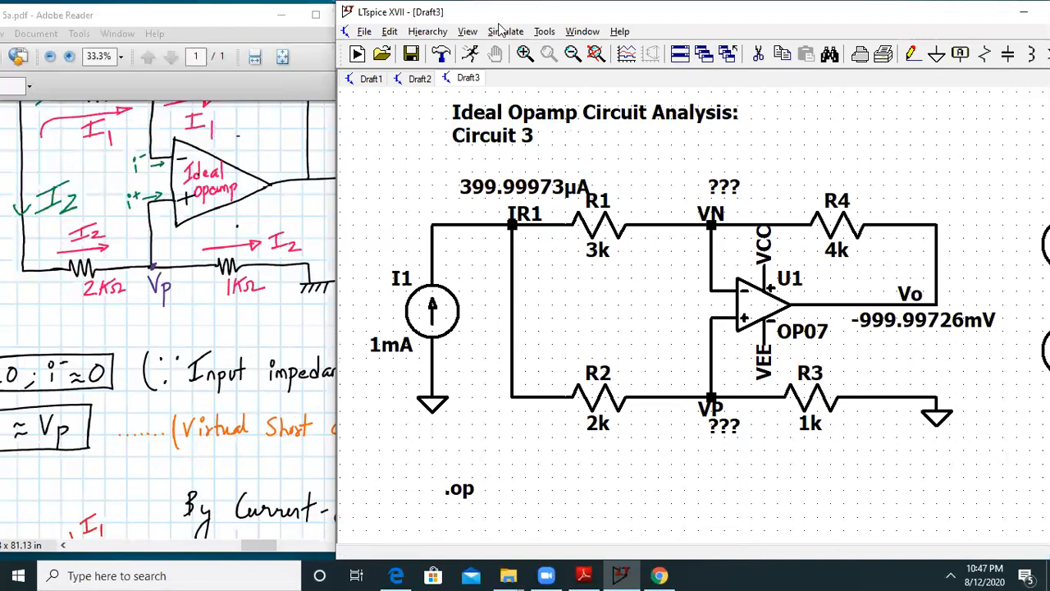
pyautogui.click(498, 32)
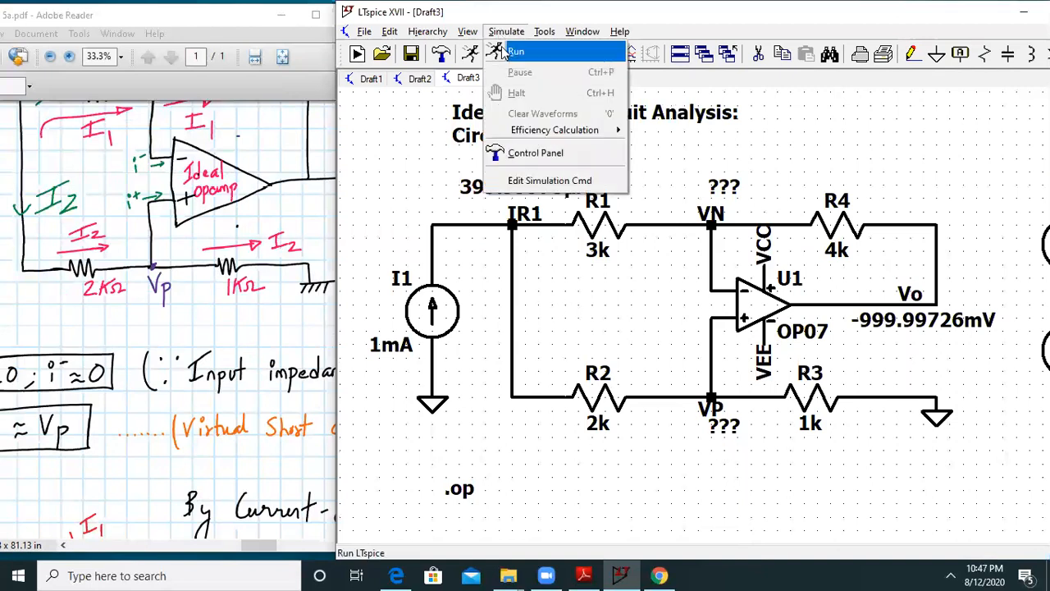
pyautogui.click(534, 59)
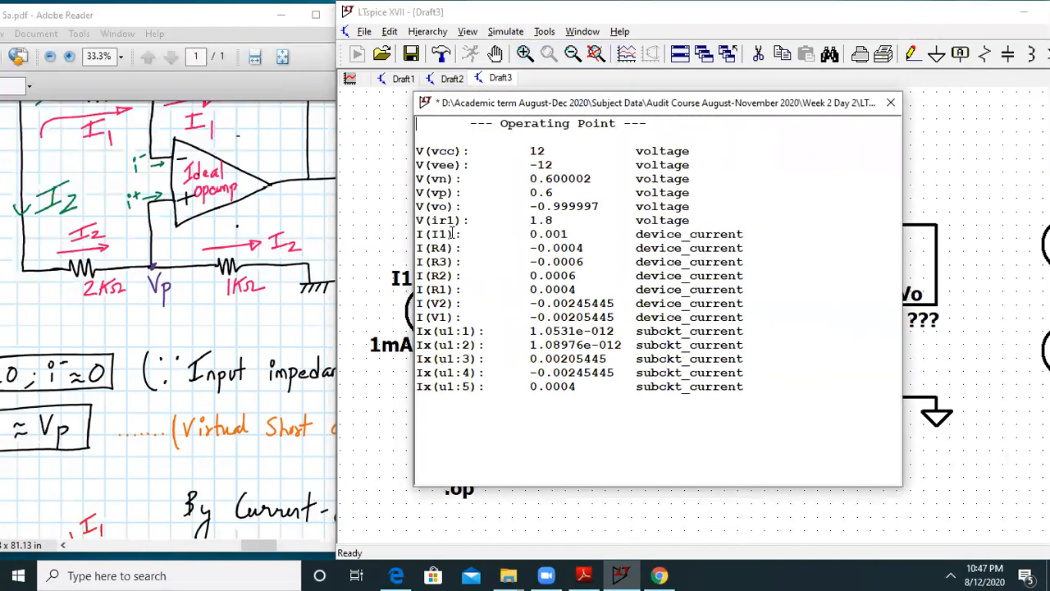
pyautogui.scroll(5, 451, 233)
pyautogui.scroll(-2, 455, 315)
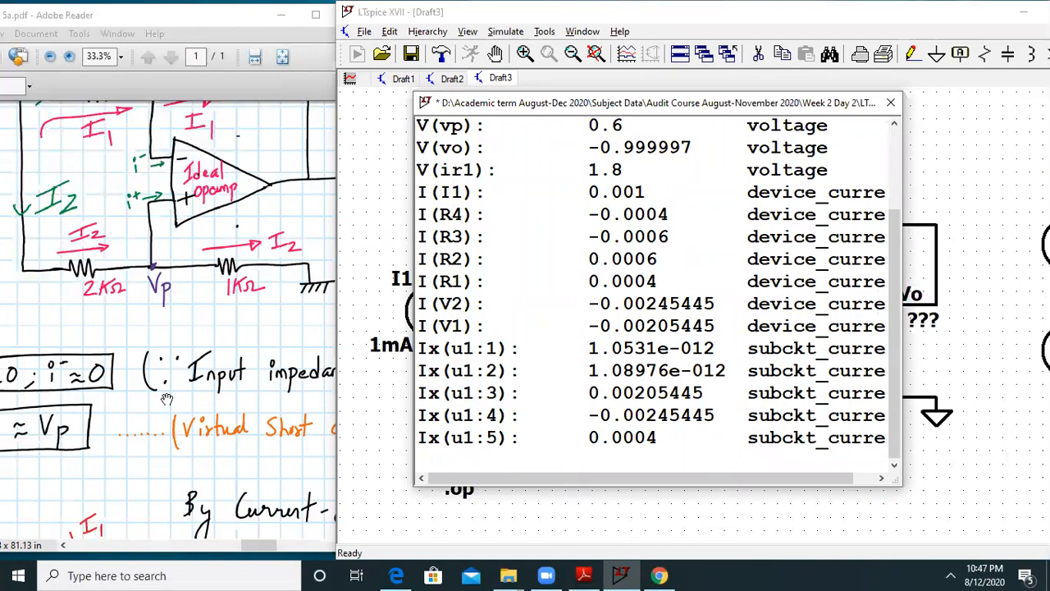
# Compare the simulated R1 and R2 currents with the current-division results for I1 and I2 in the PDF, and close the listing.
pyautogui.click(130, 409)
pyautogui.scroll(-5, 129, 408)
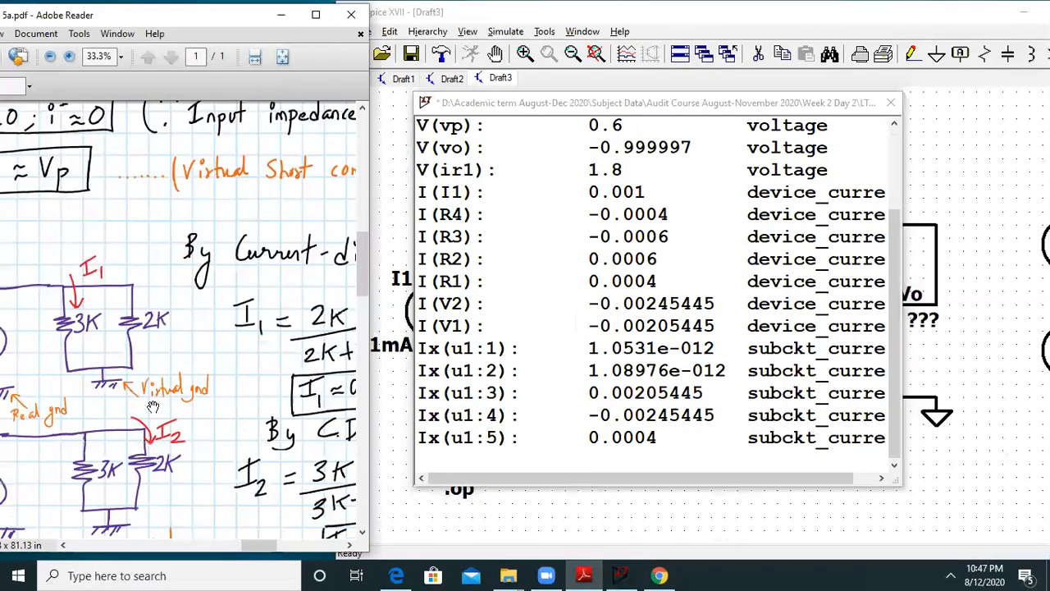
pyautogui.moveTo(201, 384); pyautogui.dragTo(23, 281)
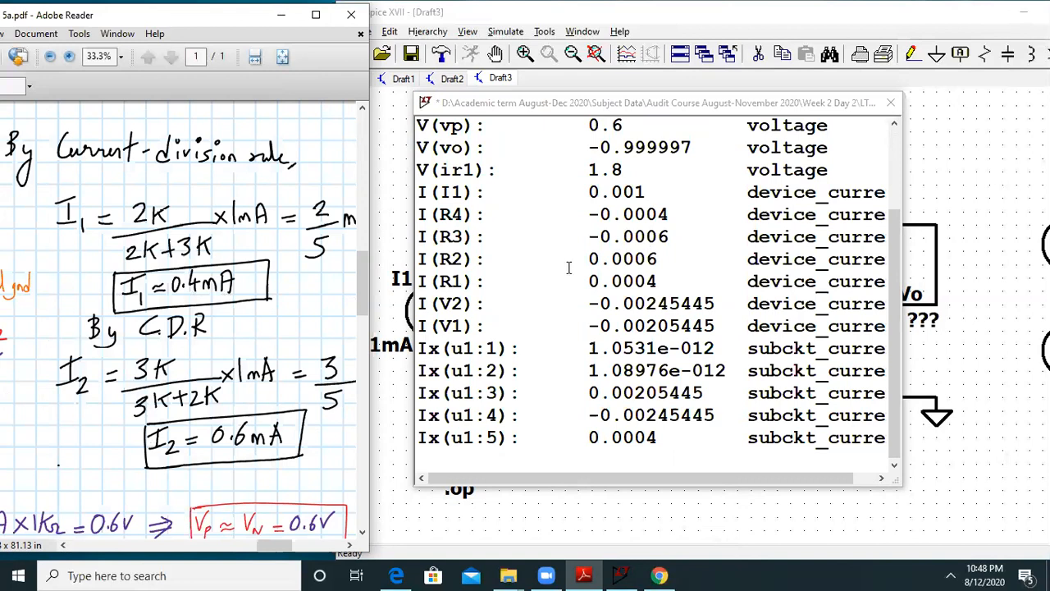
pyautogui.click(891, 103)
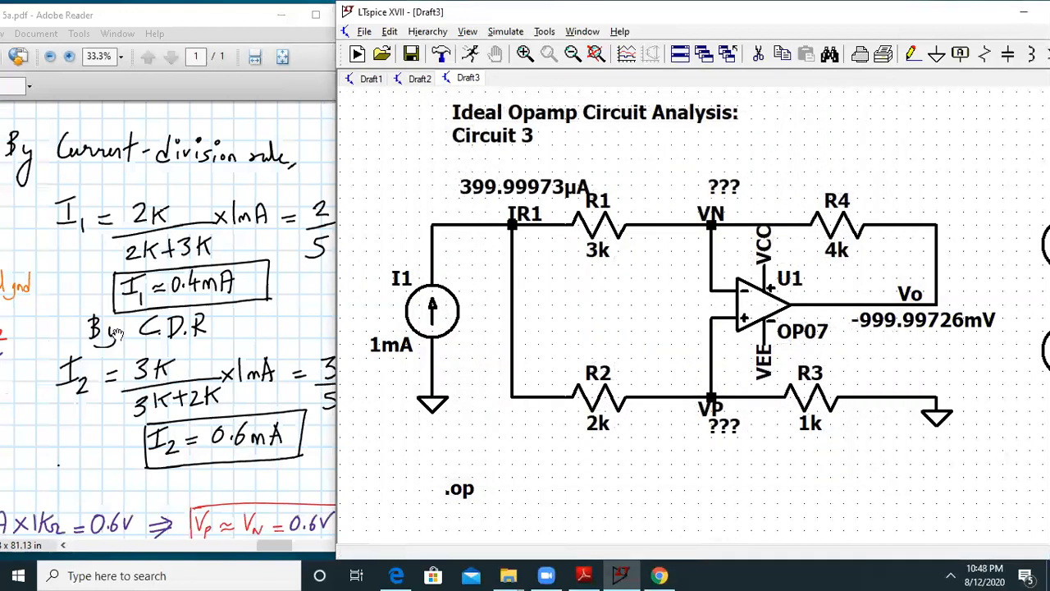
# Maximize the lecture PDF and review the Part A solution from the op-amp assumptions to the Vo result.
pyautogui.click(172, 309)
pyautogui.moveTo(172, 309); pyautogui.dragTo(261, 297)
pyautogui.scroll(-1, 263, 298)
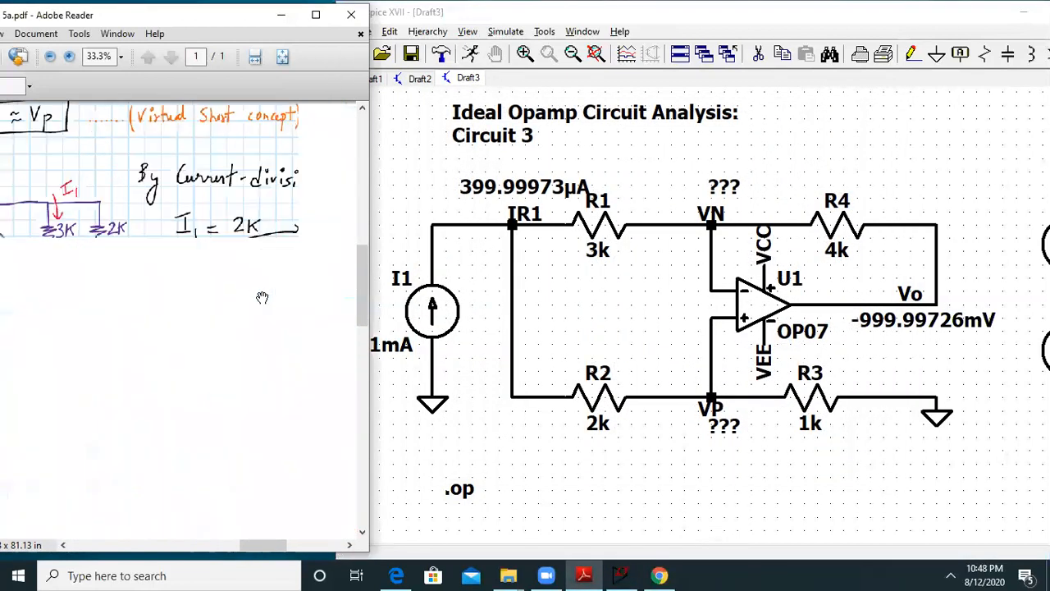
pyautogui.moveTo(187, 278); pyautogui.dragTo(264, 365)
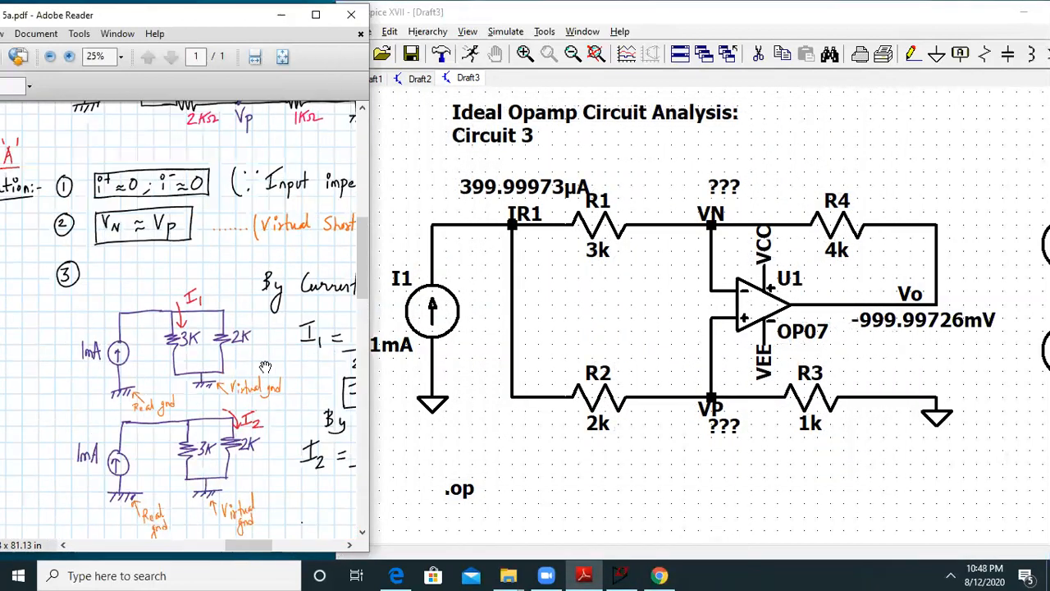
pyautogui.doubleClick(316, 14)
pyautogui.moveTo(514, 182); pyautogui.dragTo(516, 220)
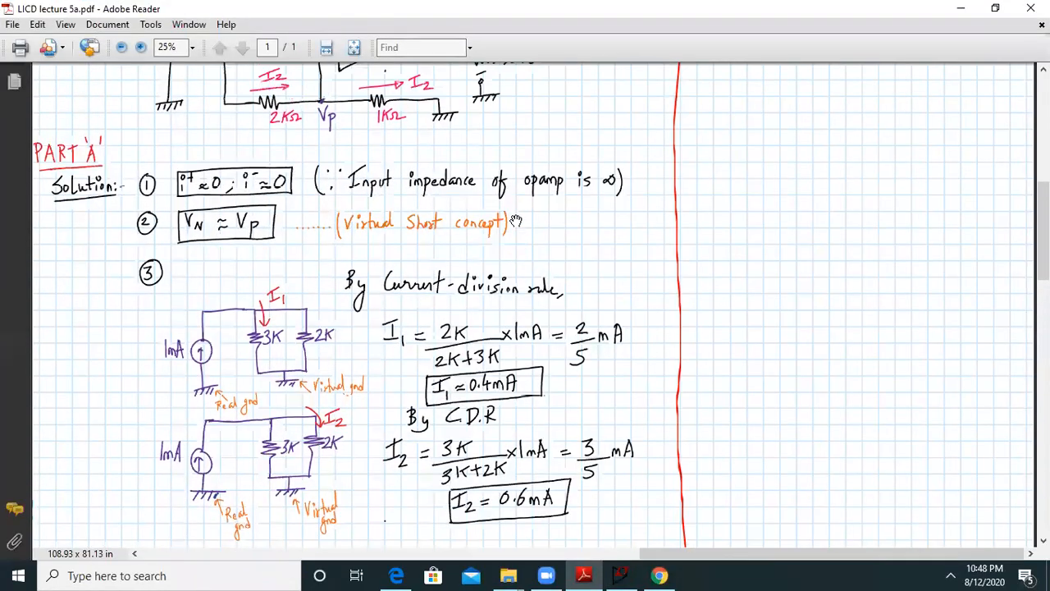
pyautogui.moveTo(425, 133); pyautogui.dragTo(421, 173)
pyautogui.moveTo(483, 406); pyautogui.dragTo(410, 168)
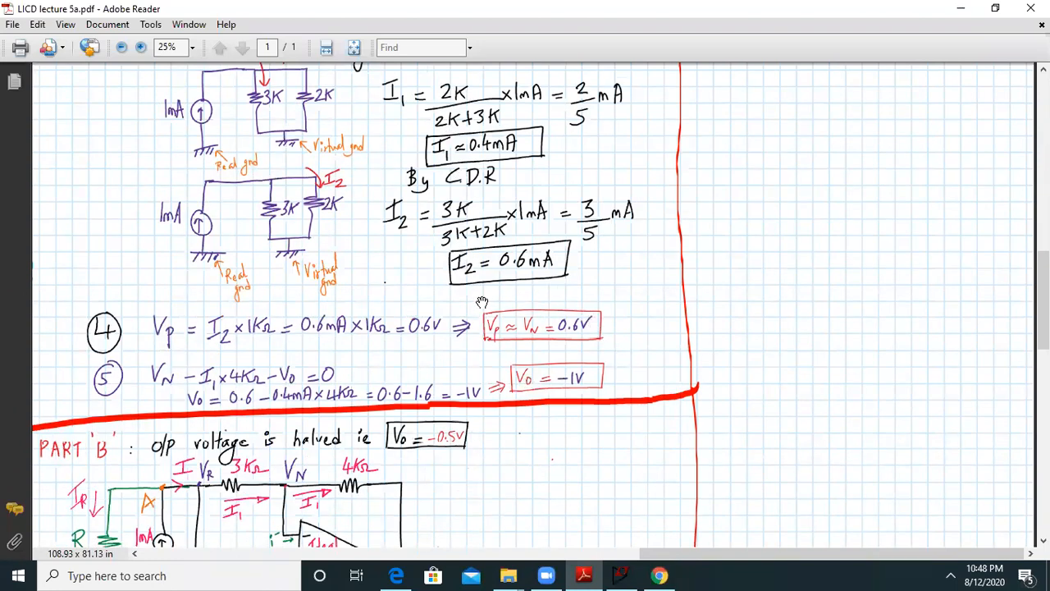
pyautogui.scroll(2, 341, 201)
pyautogui.scroll(10, 341, 200)
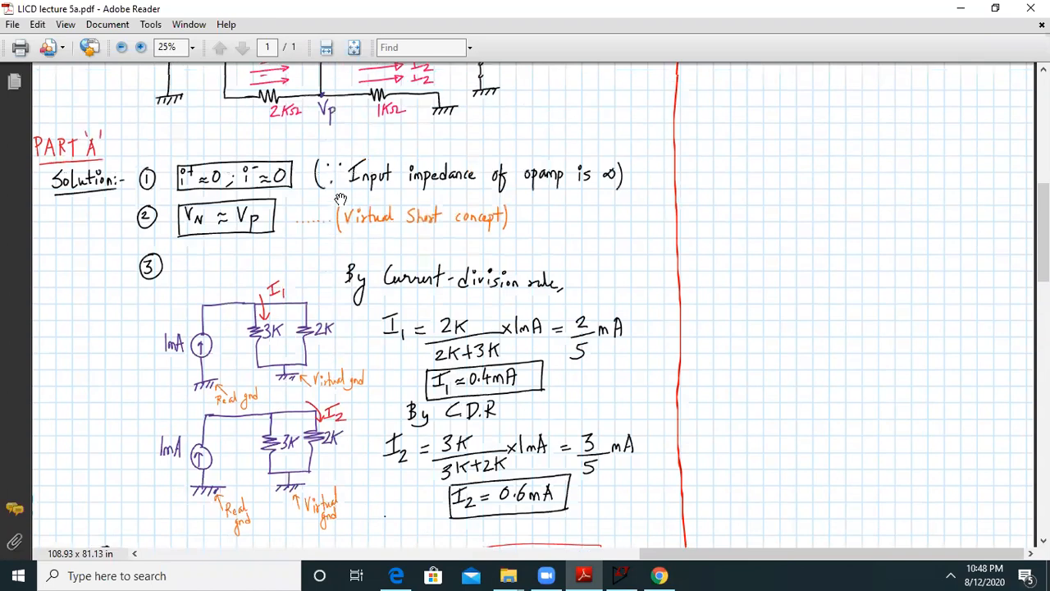
# Read through the Part B problem and its handwritten solution down to the derivation of R.
pyautogui.scroll(-14, 341, 200)
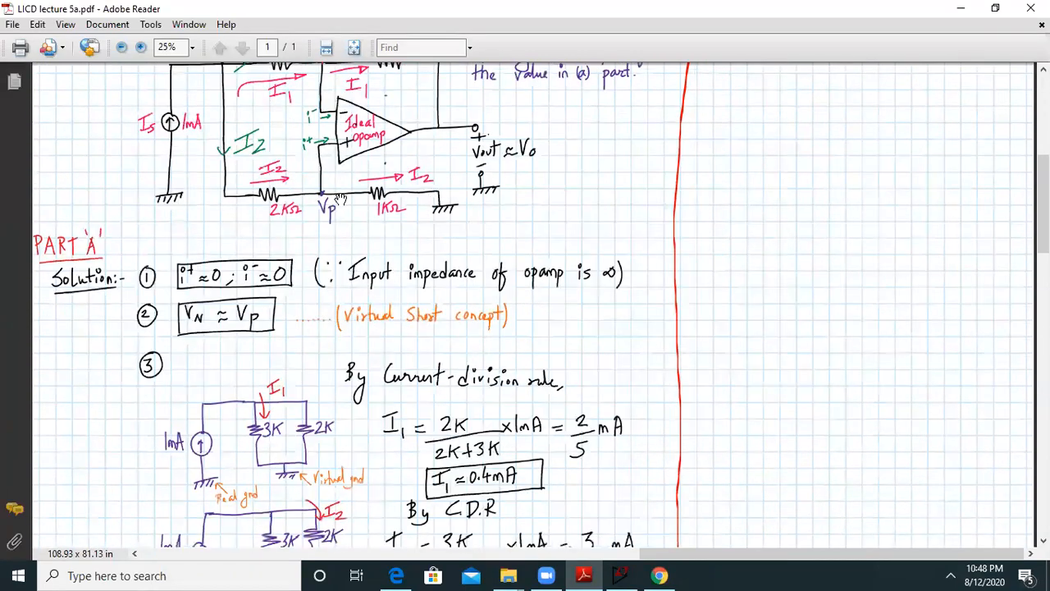
pyautogui.scroll(-2, 340, 201)
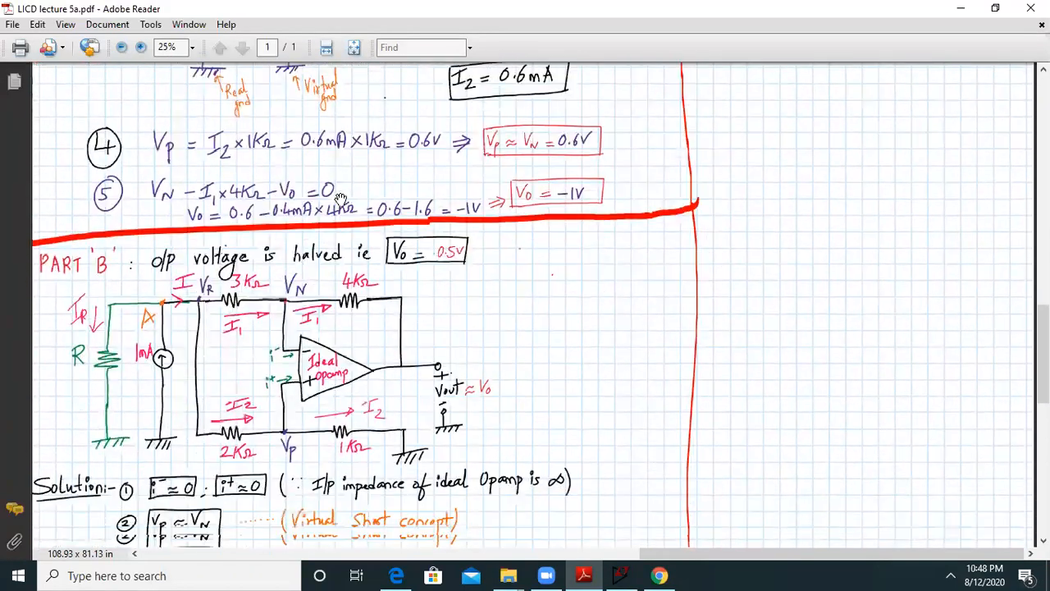
pyautogui.scroll(-2, 304, 93)
pyautogui.scroll(-10, 304, 92)
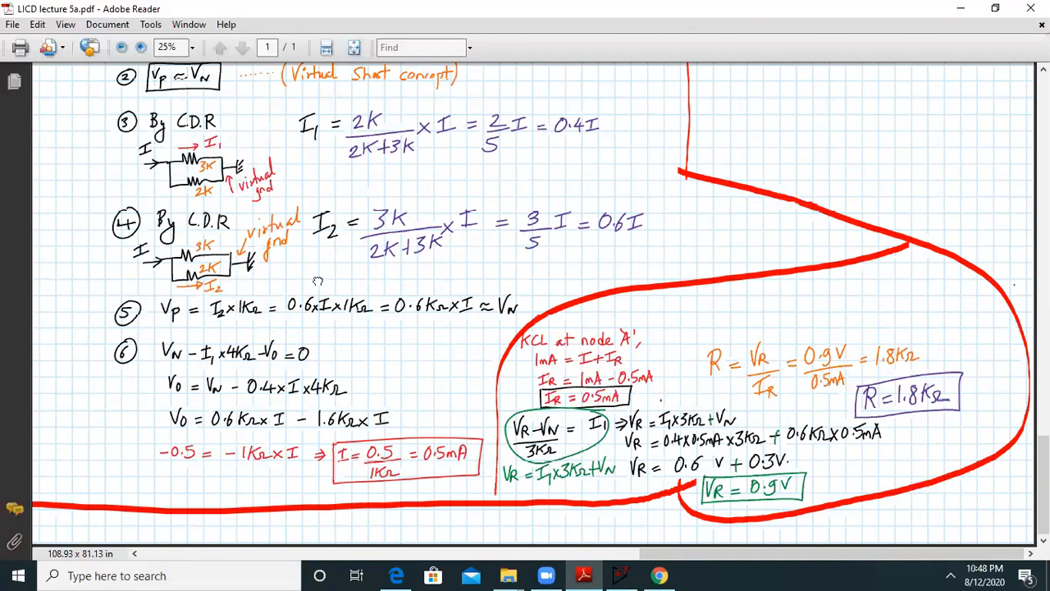
# Go back to the Part B circuit diagram and restore the PDF window so it sits beside the schematic.
pyautogui.scroll(10, 344, 385)
pyautogui.moveTo(372, 493); pyautogui.dragTo(330, 238)
pyautogui.moveTo(423, 127); pyautogui.dragTo(261, 437)
pyautogui.doubleClick(426, 16)
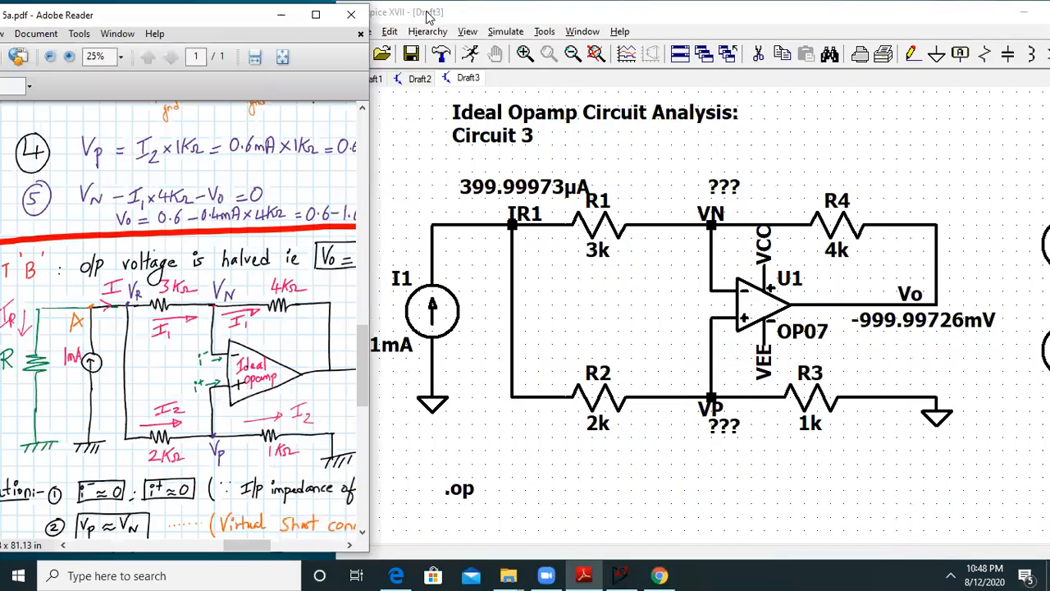
pyautogui.moveTo(119, 349); pyautogui.dragTo(128, 320)
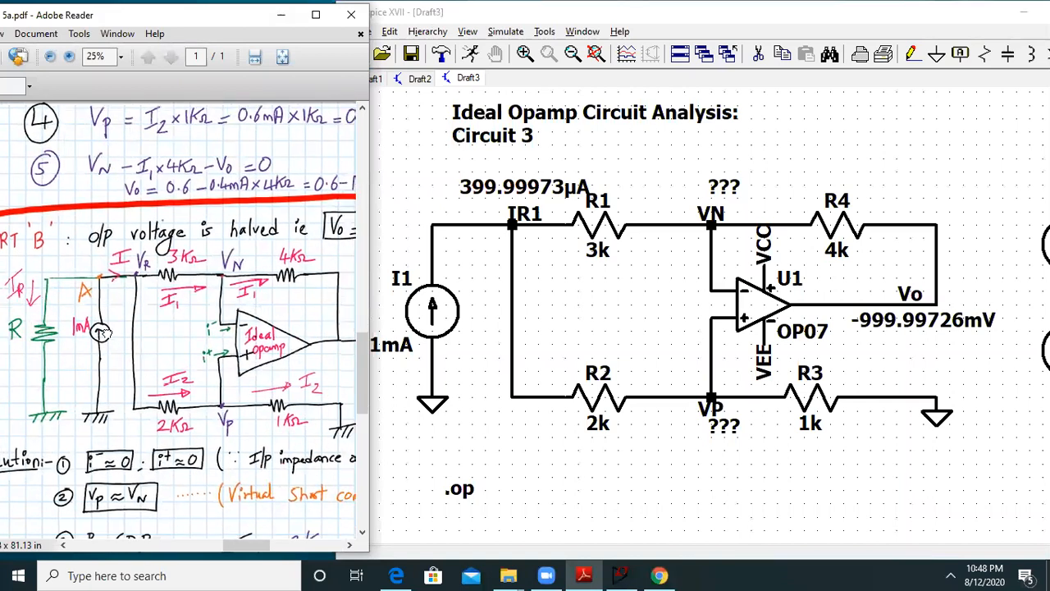
# Bring the schematic beside the PDF and place a new vertical resistor next to current source I1.
pyautogui.moveTo(569, 286); pyautogui.dragTo(652, 278)
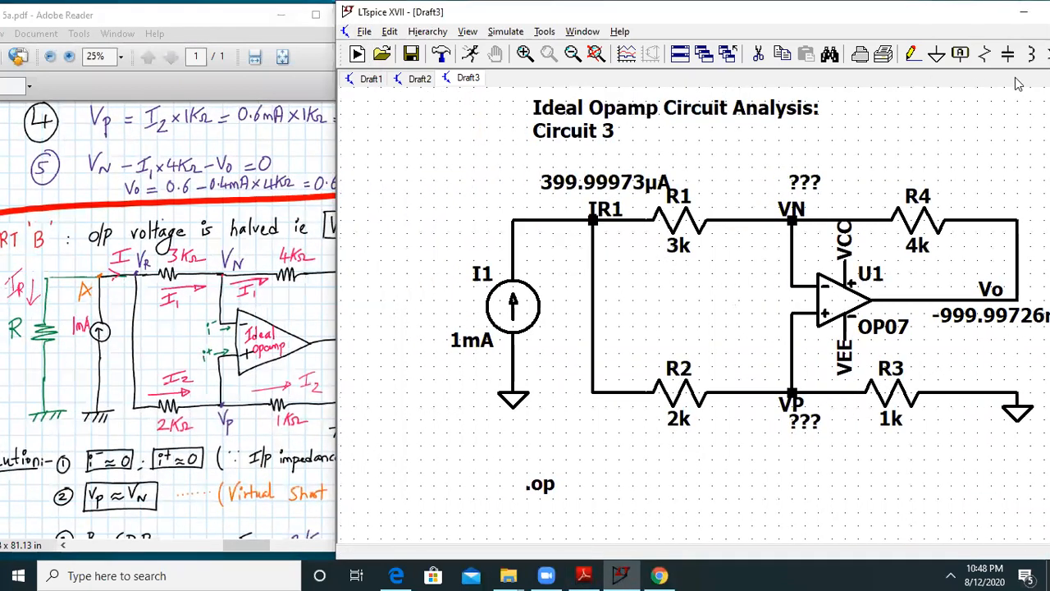
pyautogui.click(985, 53)
pyautogui.click(393, 295)
pyautogui.press('Escape')
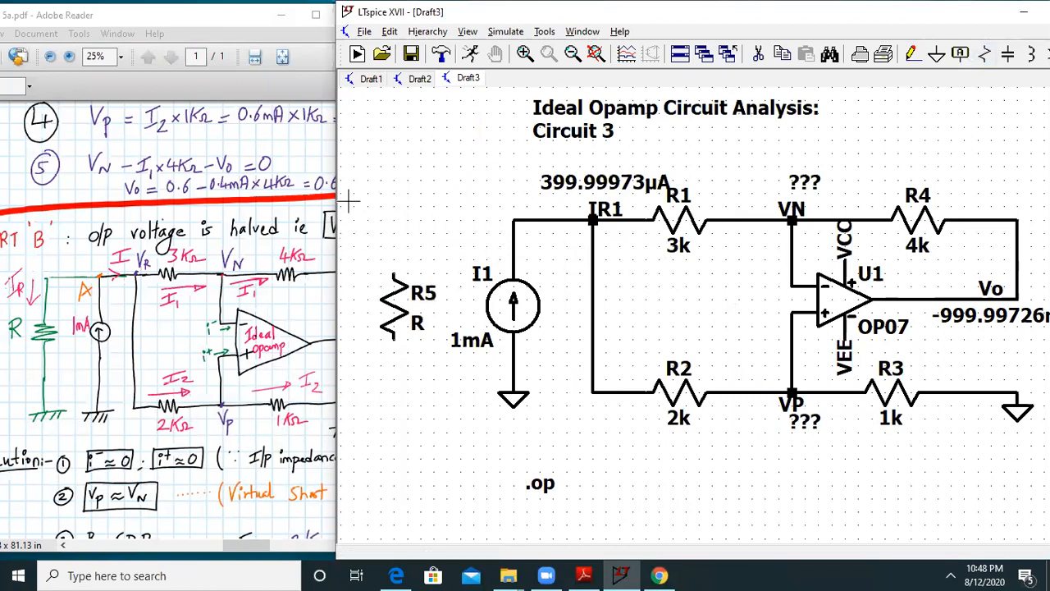
# Wire the new resistor's upper end to the I1 and IR1 node and ground its lower end.
pyautogui.click(913, 54)
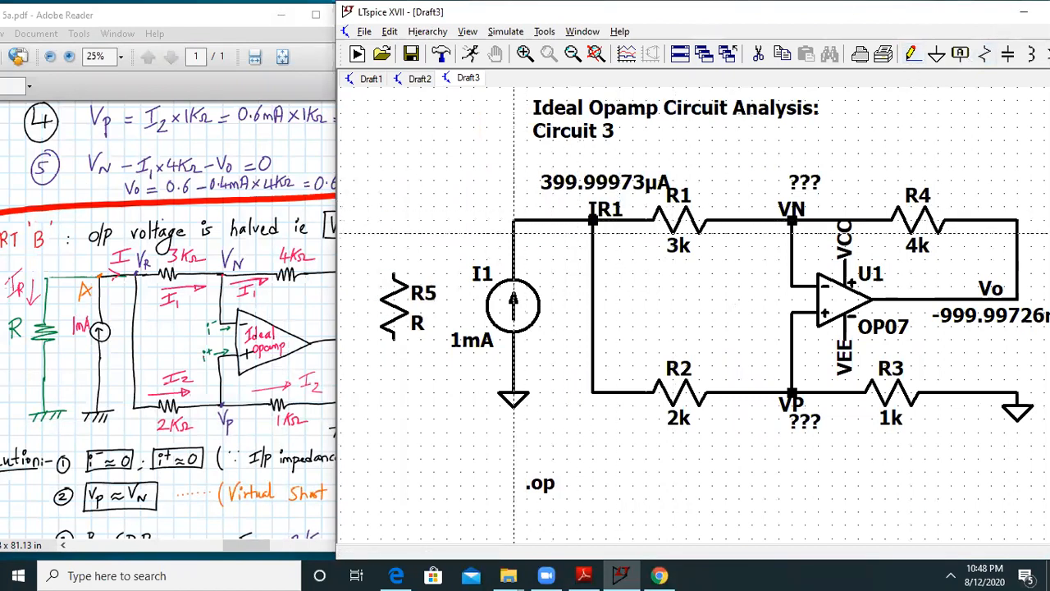
pyautogui.click(513, 233)
pyautogui.click(394, 393)
pyautogui.press('Escape')
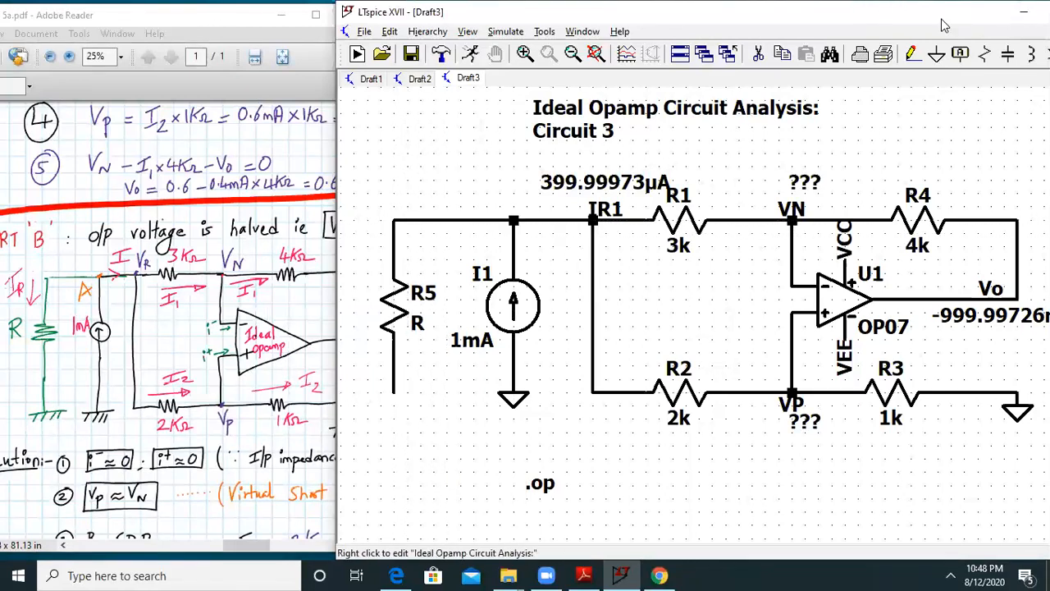
pyautogui.click(936, 54)
pyautogui.click(441, 394)
pyautogui.press('Escape')
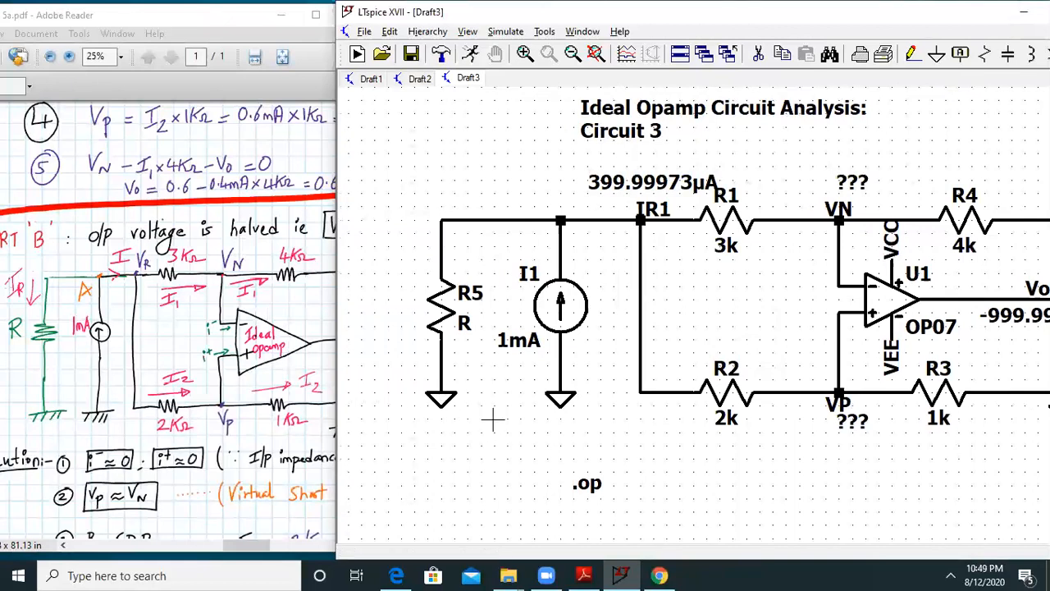
# Check the Part B derivation of R in the PDF and set resistor R5 to 1.8k.
pyautogui.rightClick(466, 323)
pyautogui.click(208, 336)
pyautogui.moveTo(208, 336); pyautogui.dragTo(92, 171)
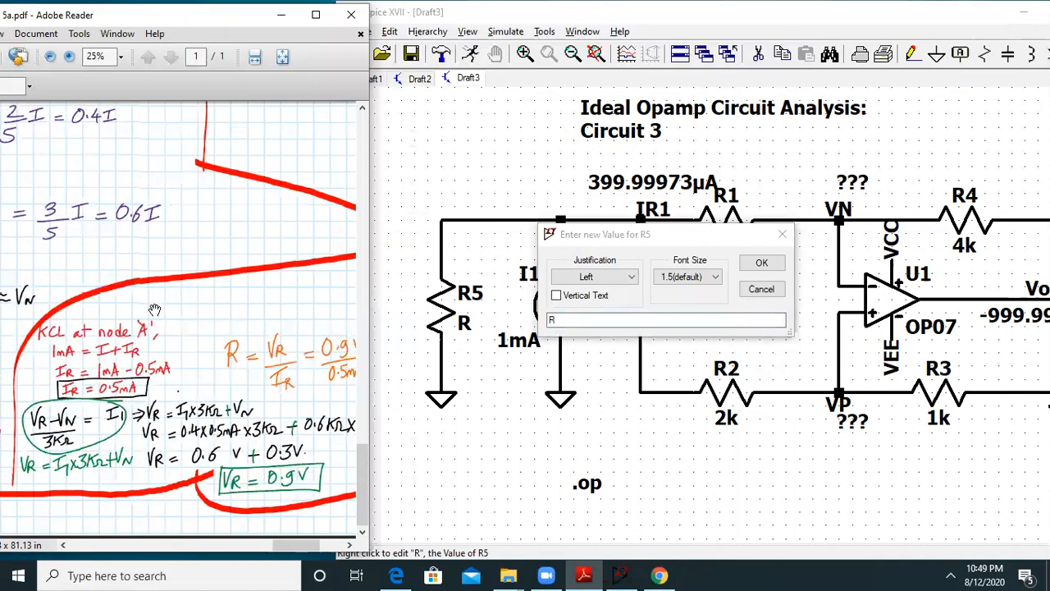
pyautogui.moveTo(240, 308); pyautogui.dragTo(402, 490)
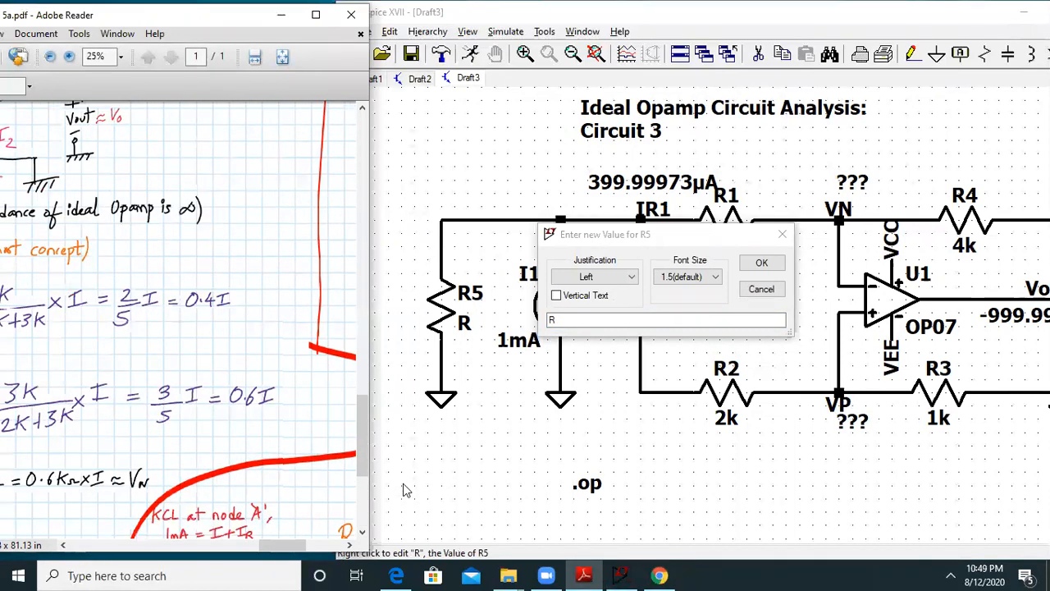
pyautogui.moveTo(150, 254); pyautogui.dragTo(290, 360)
pyautogui.moveTo(129, 236); pyautogui.dragTo(294, 320)
pyautogui.moveTo(223, 286); pyautogui.dragTo(269, 295)
pyautogui.click(565, 323)
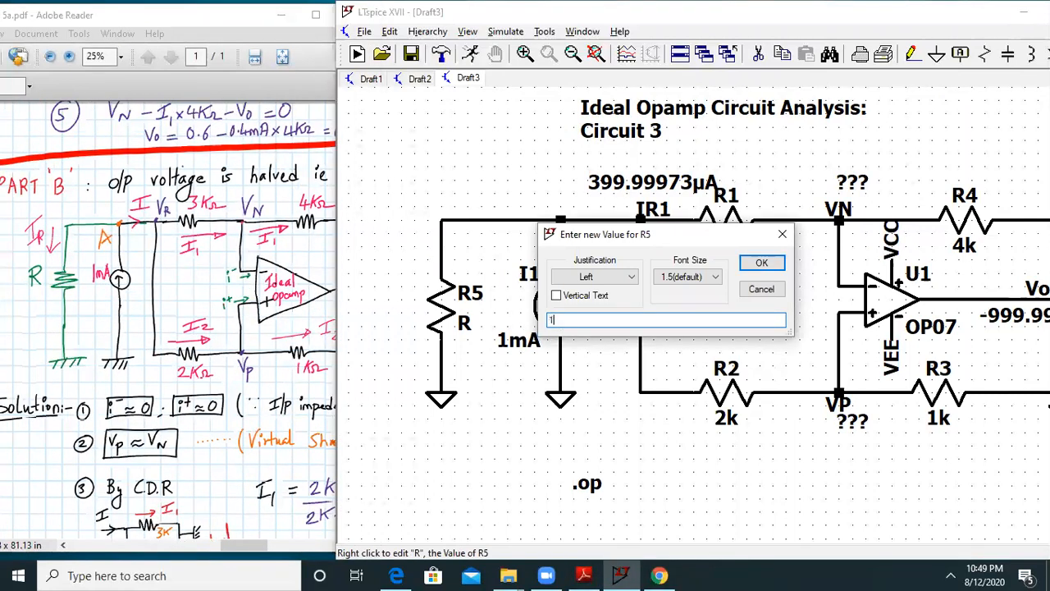
pyautogui.write('1.8k')
pyautogui.press('Return')
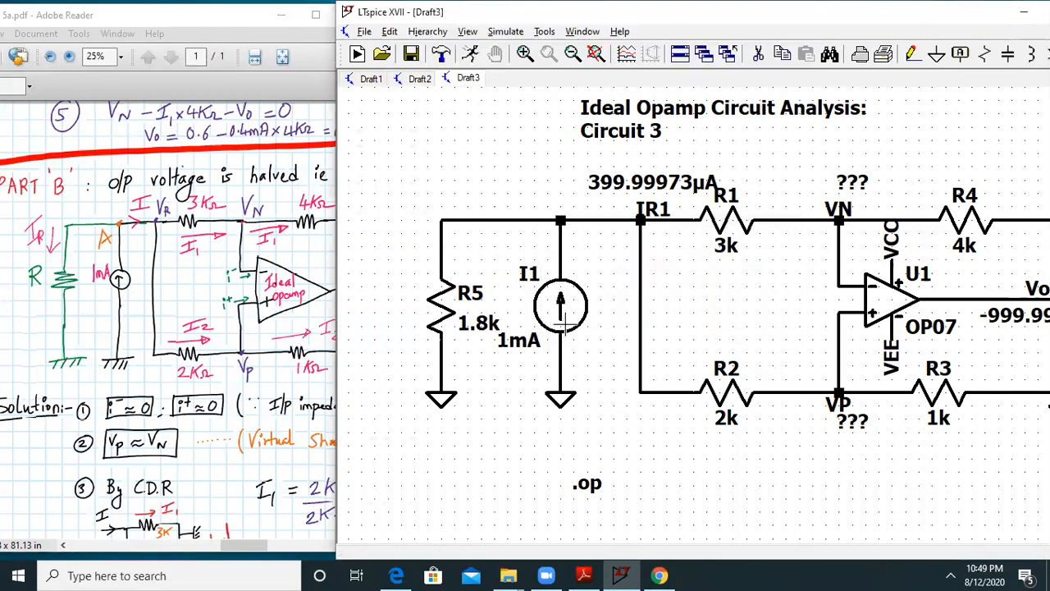
# Fit the whole Circuit 3 schematic in view, run the DC operating point simulation, and enlarge the text of the result listing.
pyautogui.click(506, 31)
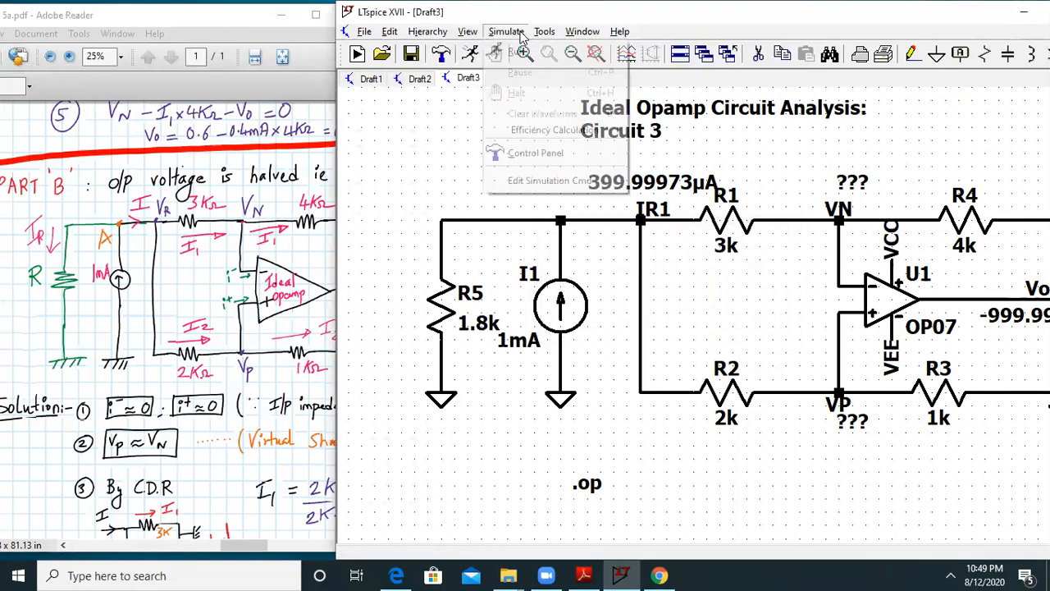
pyautogui.click(162, 303)
pyautogui.moveTo(265, 244); pyautogui.dragTo(236, 245)
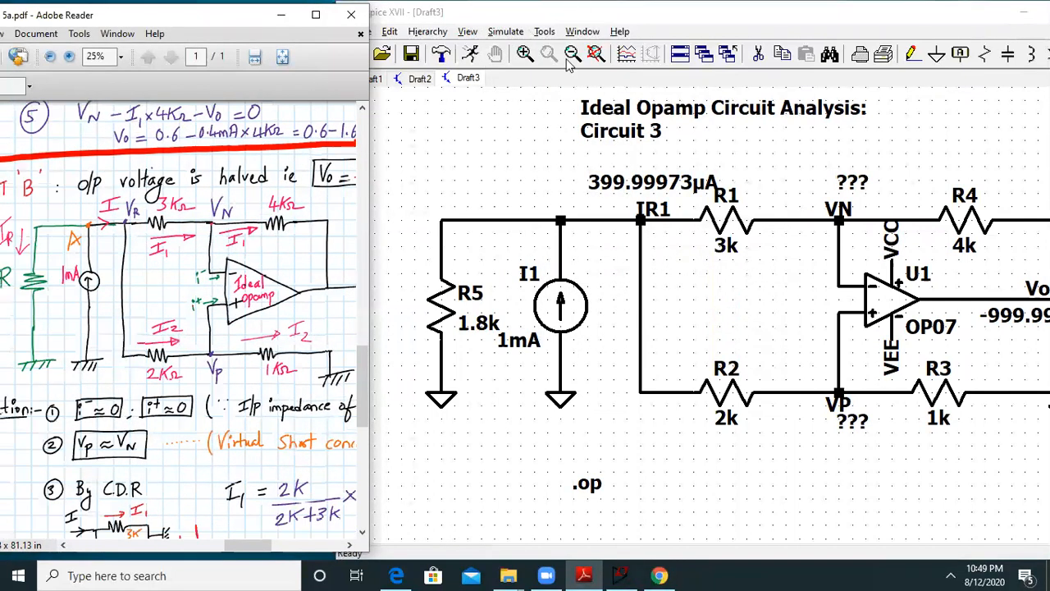
pyautogui.click(596, 56)
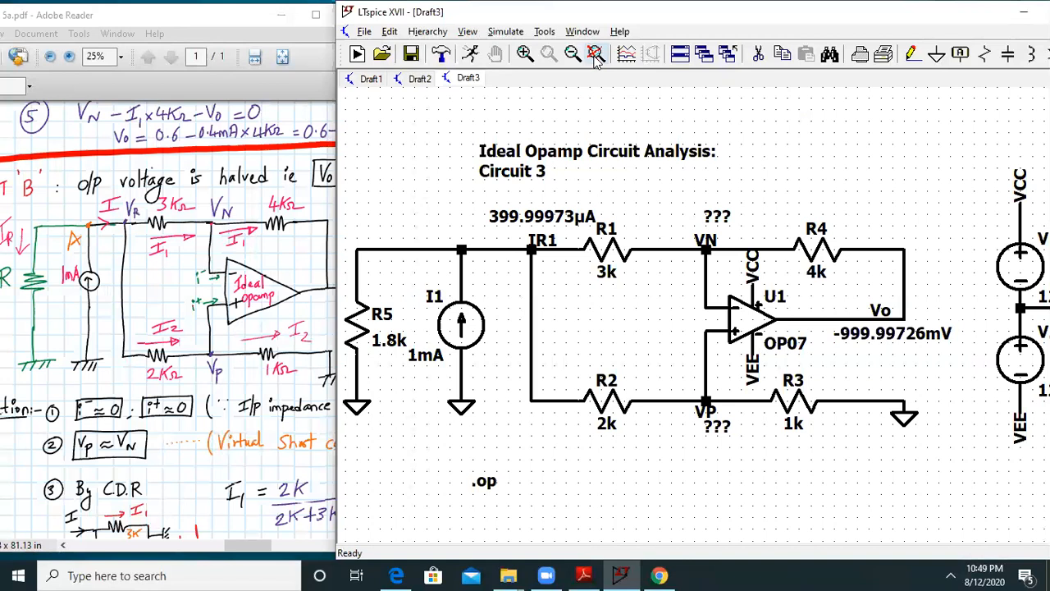
pyautogui.click(506, 33)
pyautogui.click(515, 51)
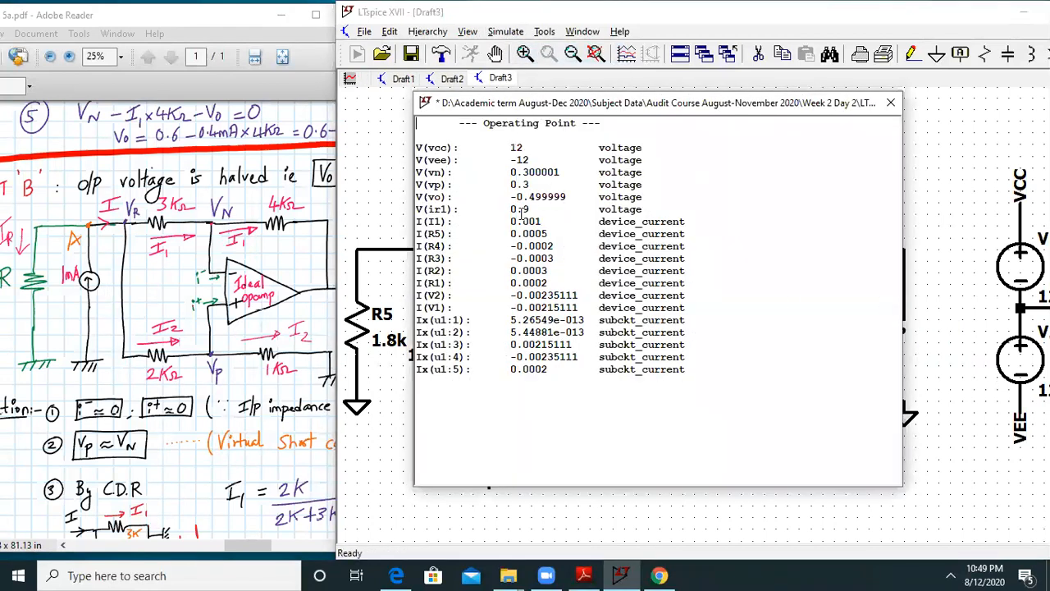
pyautogui.scroll(5, 520, 212)
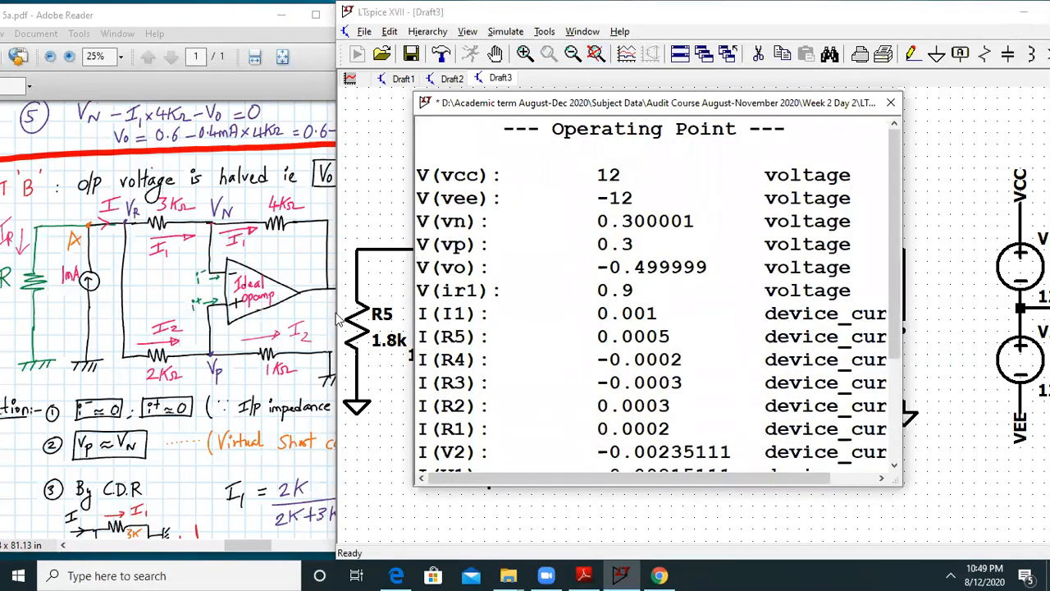
# Follow the Part B solution in the PDF from the op-amp assumptions to the derivation of I, alongside the operating point listing.
pyautogui.click(270, 350)
pyautogui.scroll(-8, 267, 328)
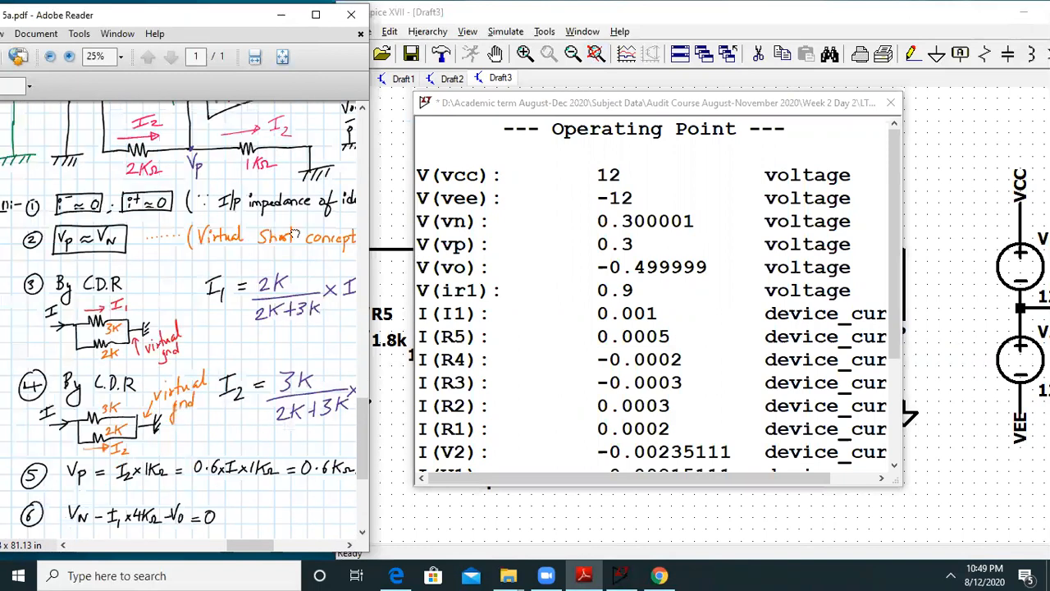
pyautogui.moveTo(239, 288); pyautogui.dragTo(175, 238)
pyautogui.moveTo(231, 359); pyautogui.dragTo(309, 326)
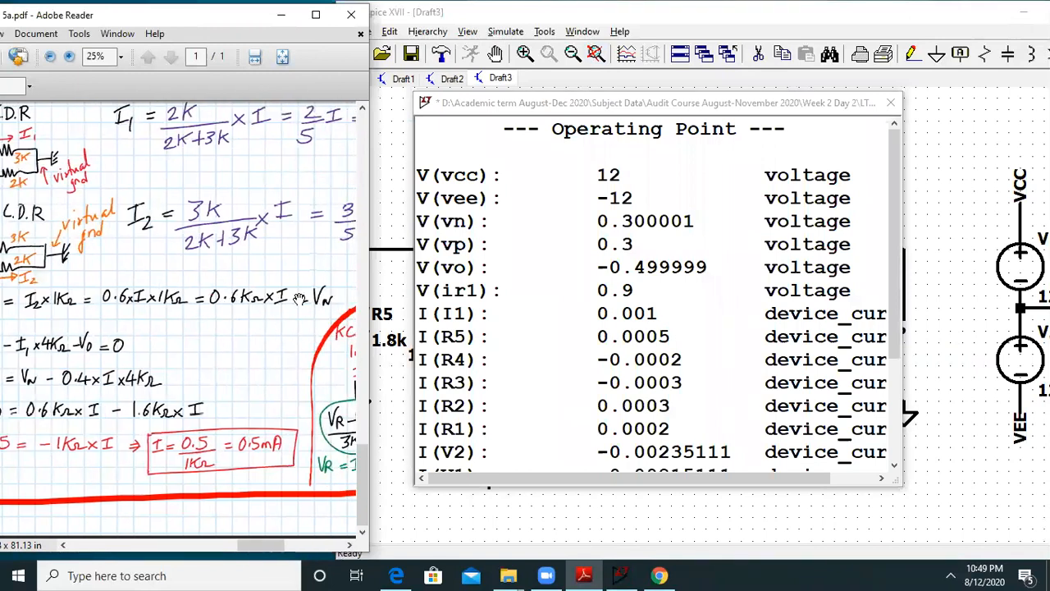
pyautogui.moveTo(184, 275); pyautogui.dragTo(165, 298)
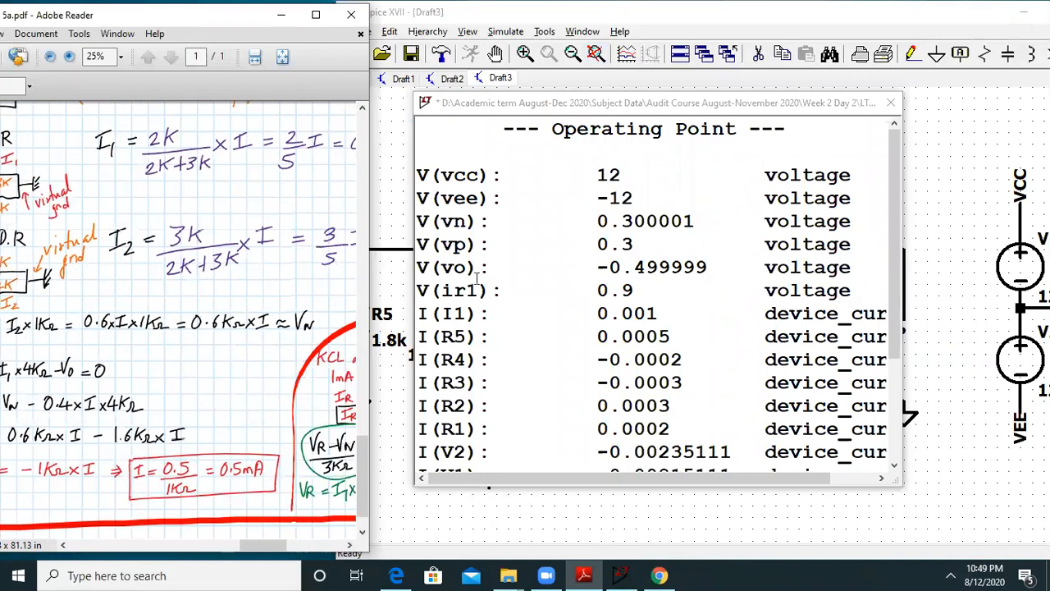
# Compare the halved Vo specified for Part B in the PDF with the simulated V(vo), and close the listing.
pyautogui.moveTo(215, 318); pyautogui.dragTo(17, 304)
pyautogui.moveTo(105, 296); pyautogui.dragTo(261, 472)
pyautogui.moveTo(250, 241); pyautogui.dragTo(240, 413)
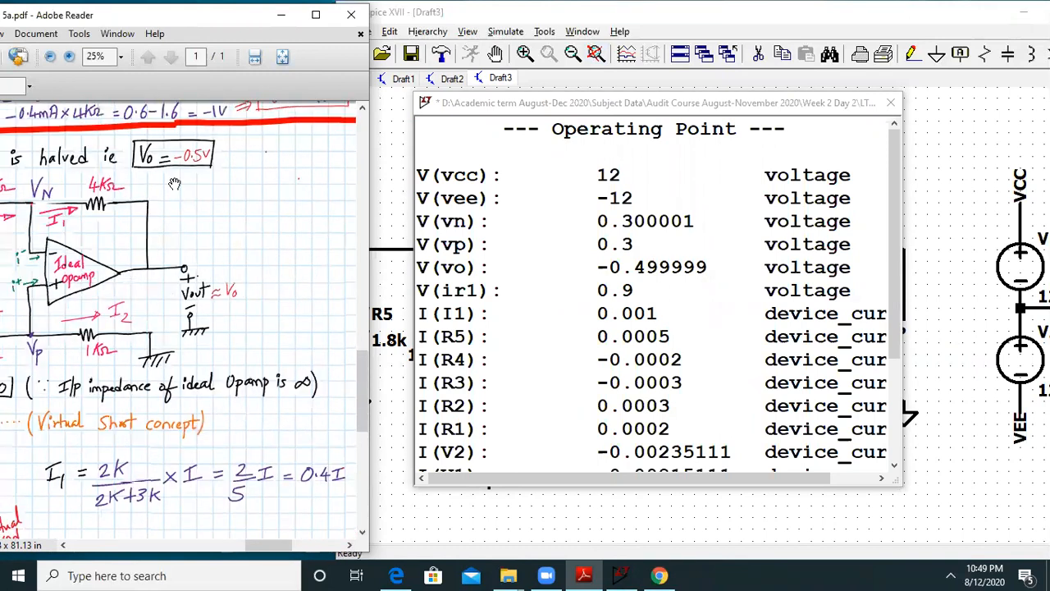
pyautogui.scroll(2, 175, 183)
pyautogui.moveTo(175, 183); pyautogui.dragTo(181, 156)
pyautogui.scroll(2, 209, 264)
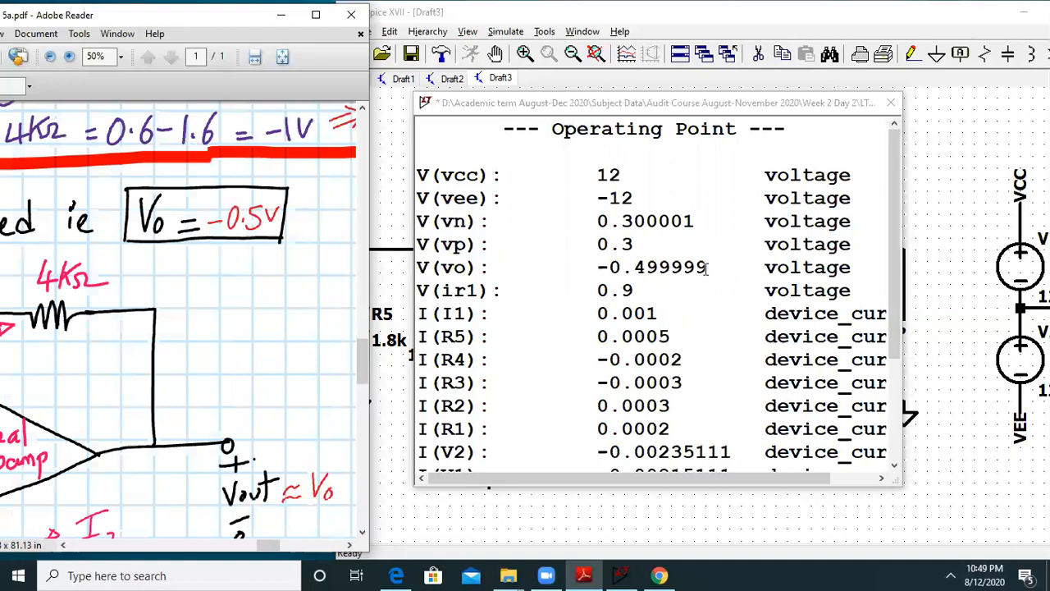
pyautogui.click(565, 269)
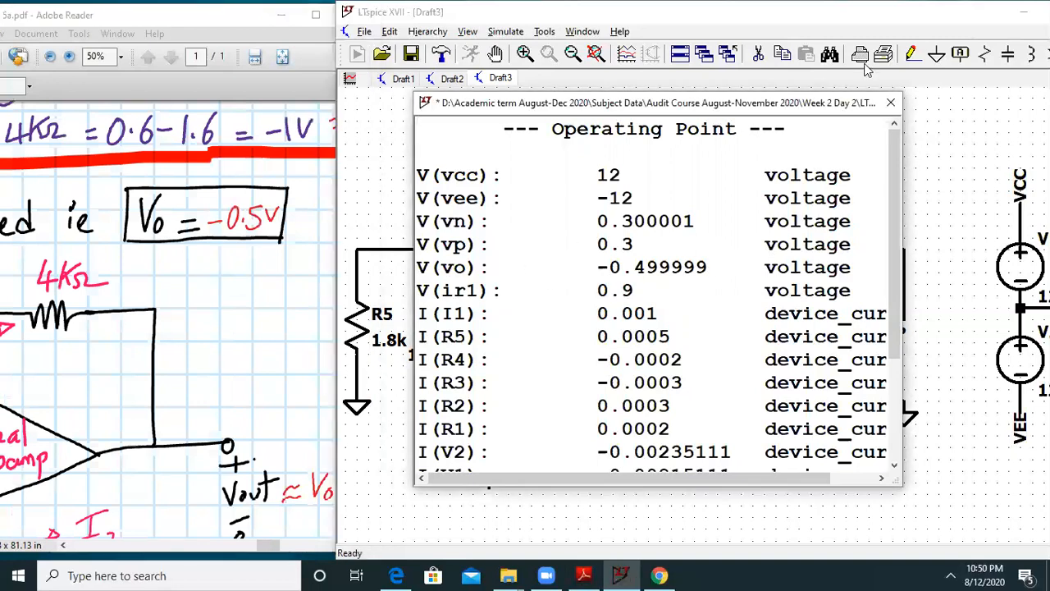
pyautogui.click(890, 102)
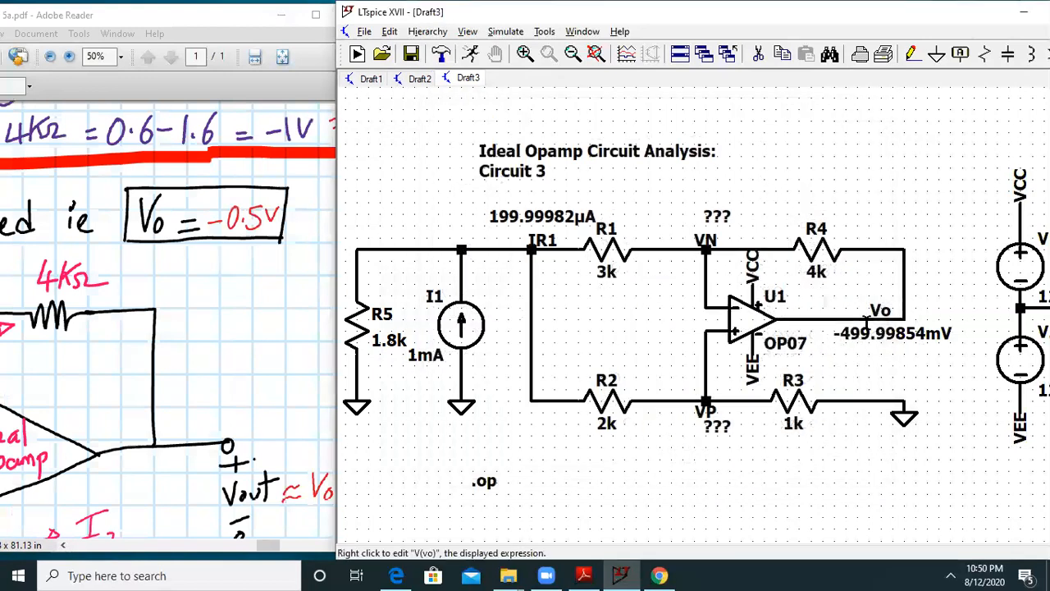
# Locate node VR in the Part B diagram, try an operating point data label on the matching IR1 wire, and remove it.
pyautogui.moveTo(235, 318); pyautogui.dragTo(257, 261)
pyautogui.scroll(-1, 258, 261)
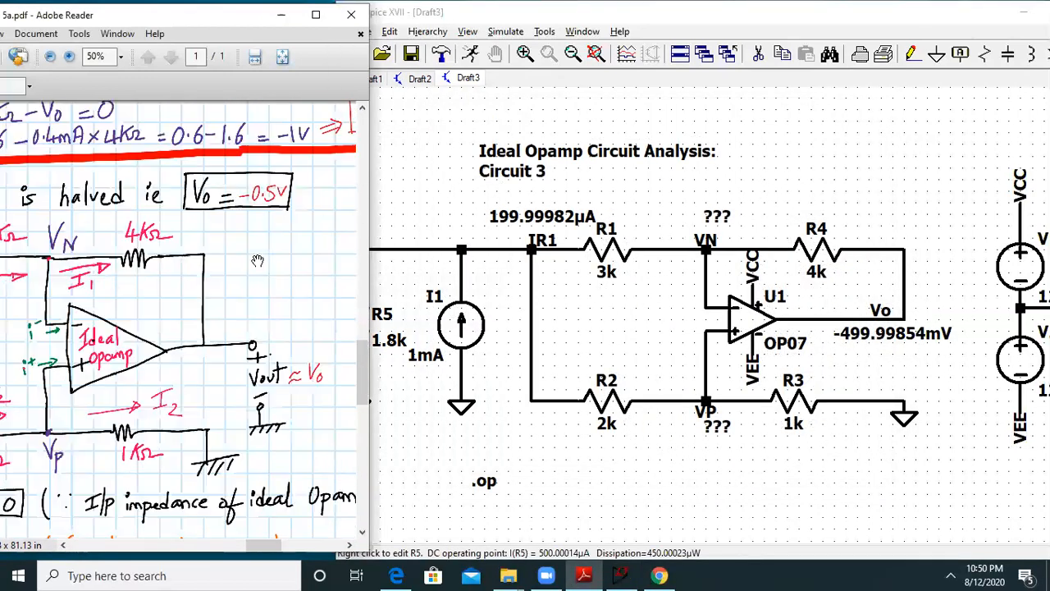
pyautogui.moveTo(122, 302); pyautogui.dragTo(307, 264)
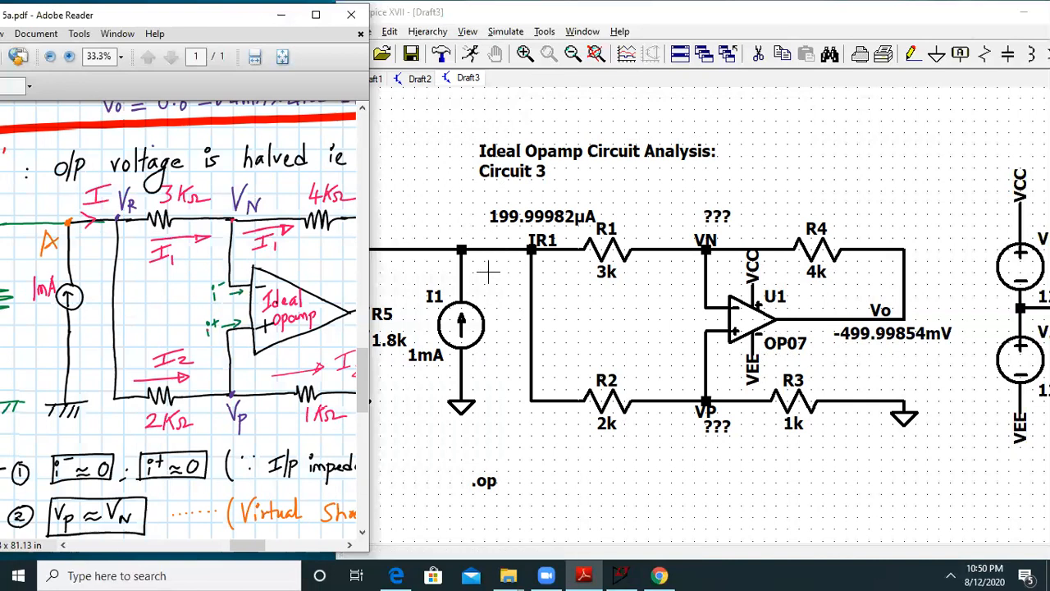
pyautogui.click(487, 247)
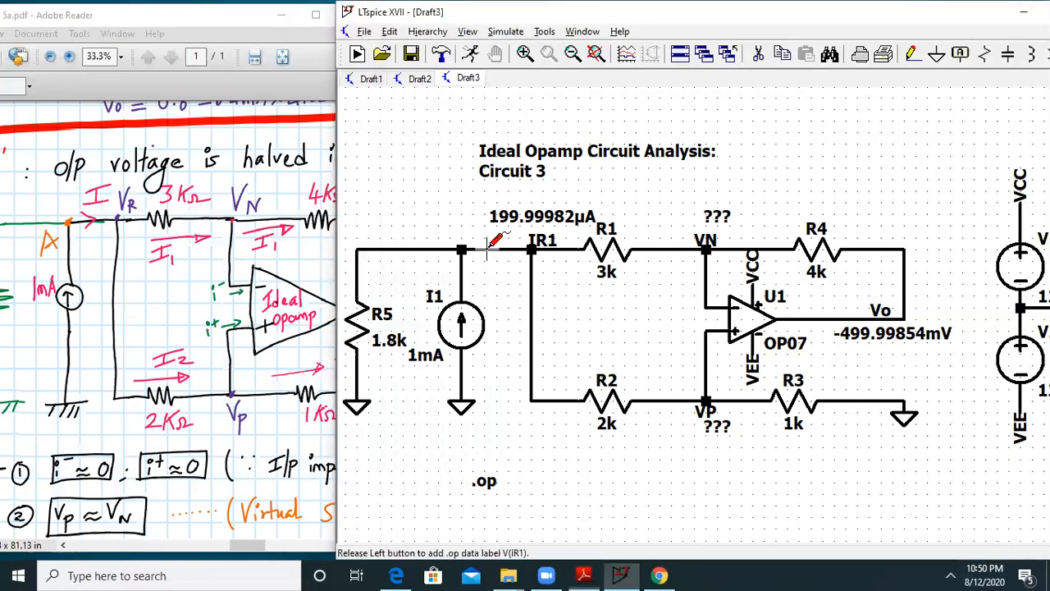
pyautogui.rightClick(497, 242)
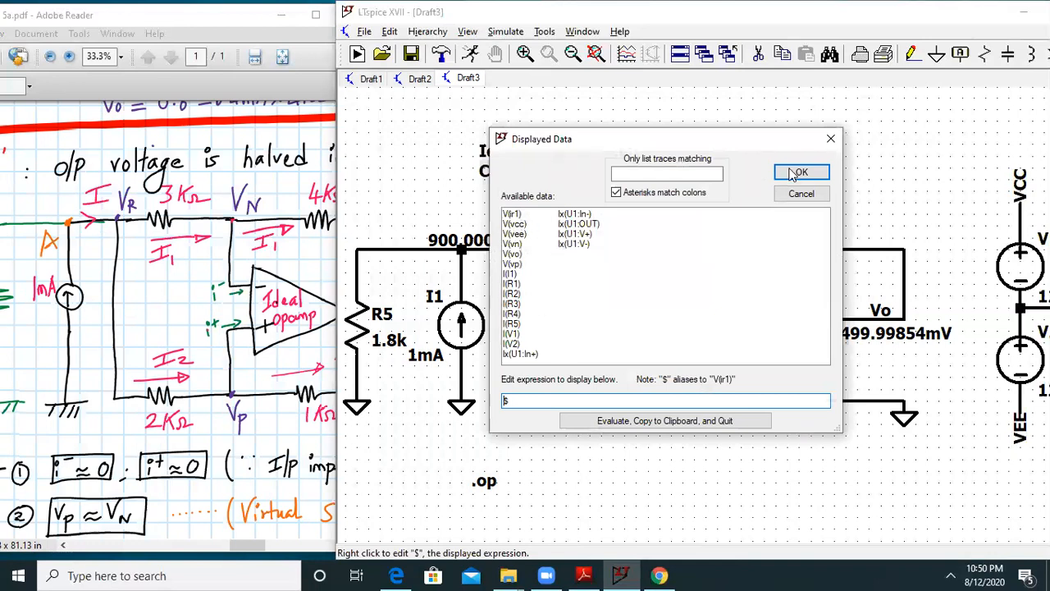
pyautogui.click(830, 138)
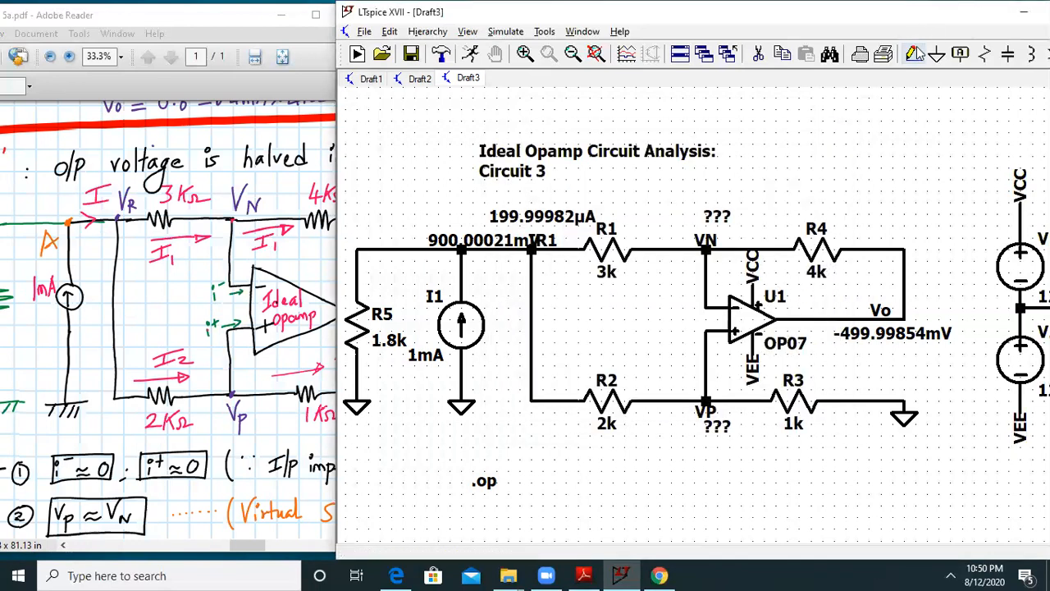
pyautogui.click(504, 250)
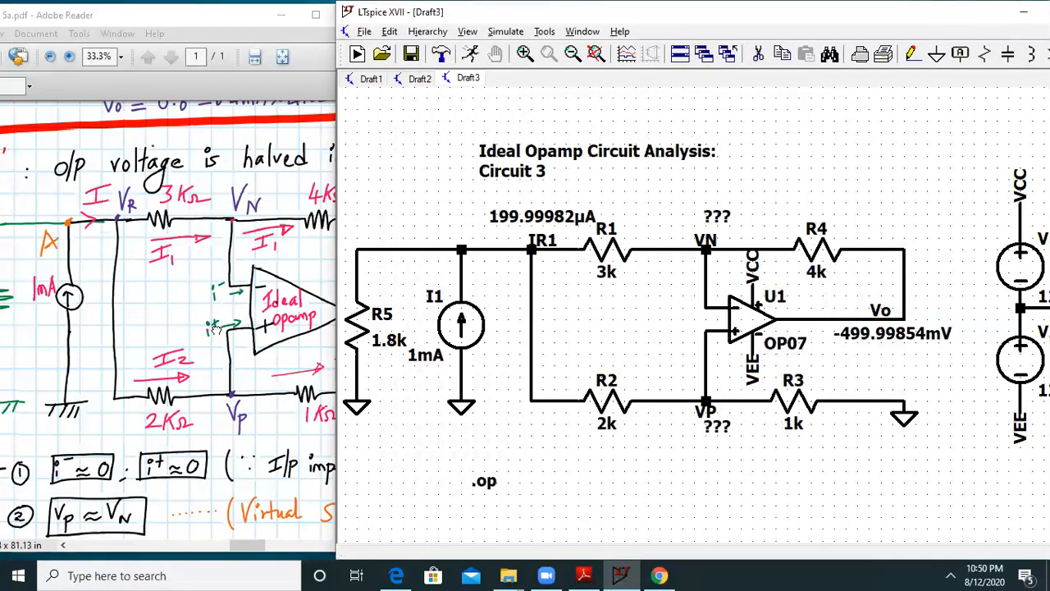
# Go through the Part B current-division and Vo equations in the PDF down to the boxed result for I.
pyautogui.moveTo(217, 326); pyautogui.dragTo(136, 120)
pyautogui.moveTo(283, 340); pyautogui.dragTo(160, 237)
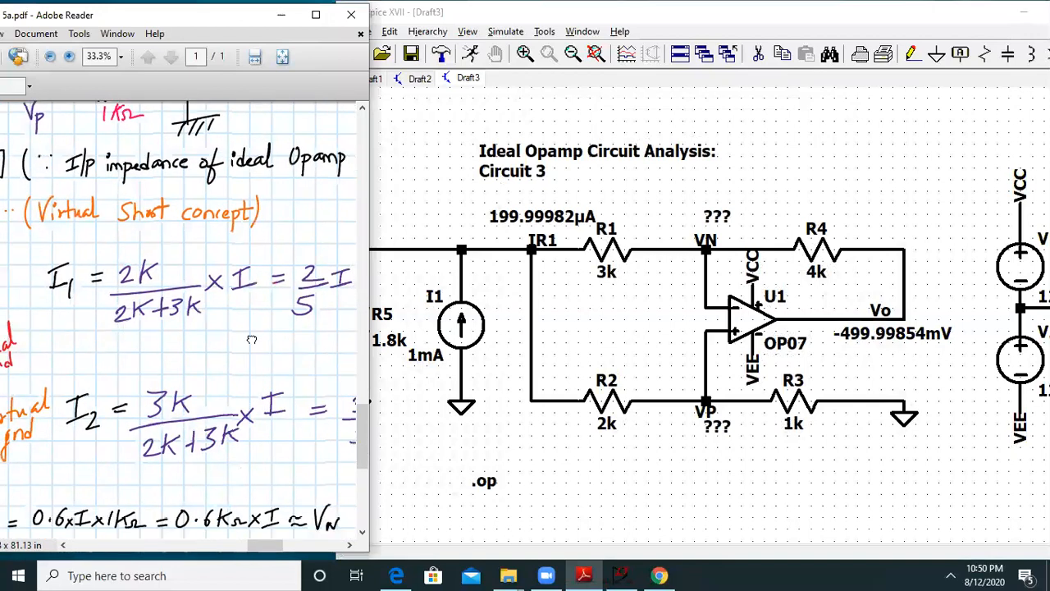
pyautogui.moveTo(251, 339); pyautogui.dragTo(251, 142)
pyautogui.moveTo(294, 395); pyautogui.dragTo(27, 215)
pyautogui.moveTo(256, 324); pyautogui.dragTo(350, 251)
pyautogui.moveTo(146, 277); pyautogui.dragTo(342, 253)
pyautogui.moveTo(115, 280); pyautogui.dragTo(248, 245)
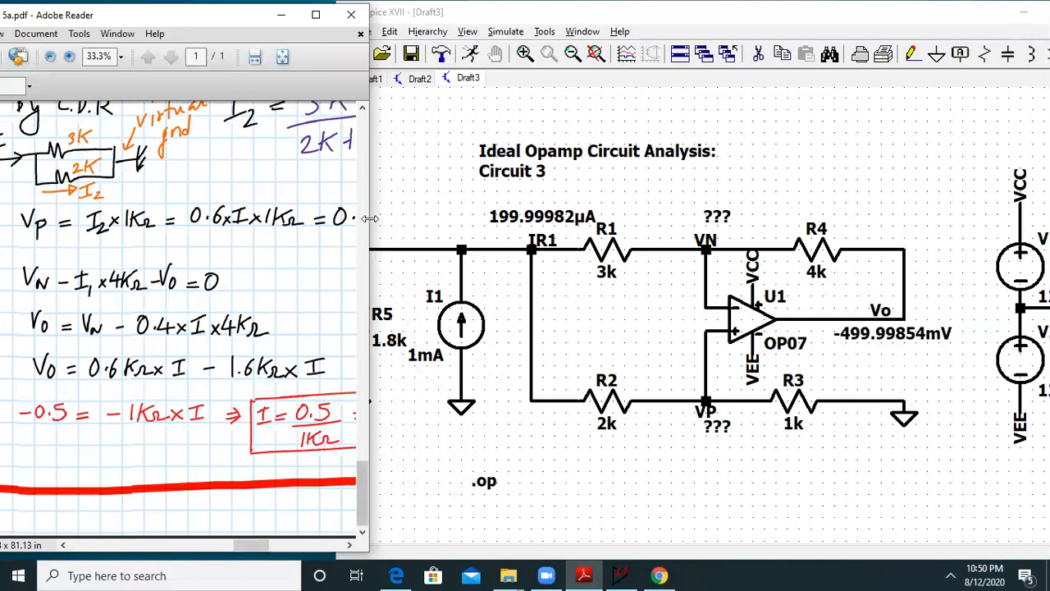
# Resize the PDF to show the I derivation beside the full circuit, and rerun the operating point simulation.
pyautogui.moveTo(370, 217); pyautogui.dragTo(542, 243)
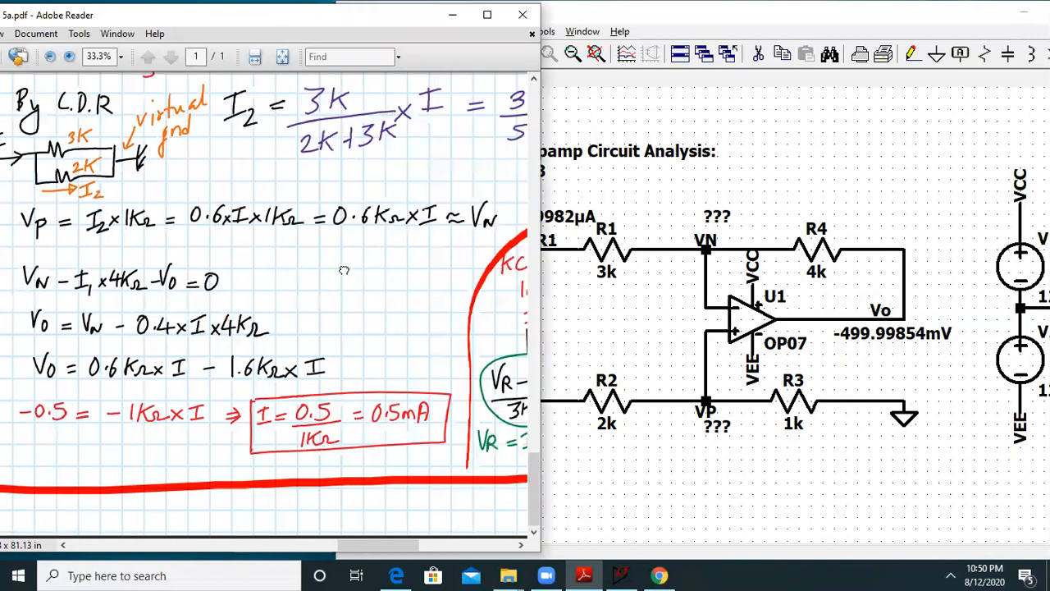
pyautogui.moveTo(359, 245); pyautogui.dragTo(344, 270)
pyautogui.click(634, 10)
pyautogui.moveTo(622, 15); pyautogui.dragTo(689, 29)
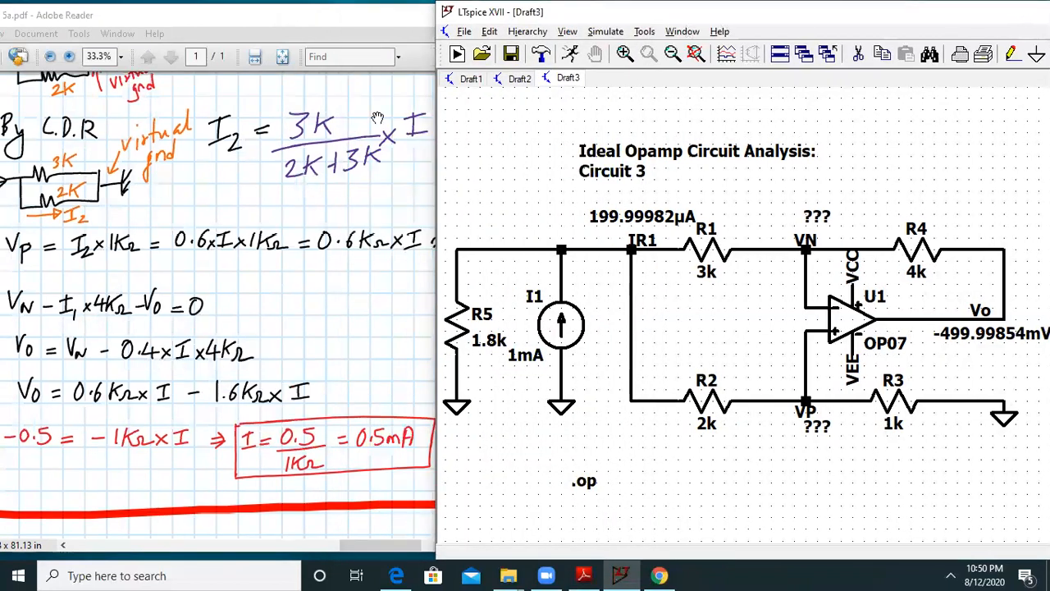
pyautogui.click(345, 20)
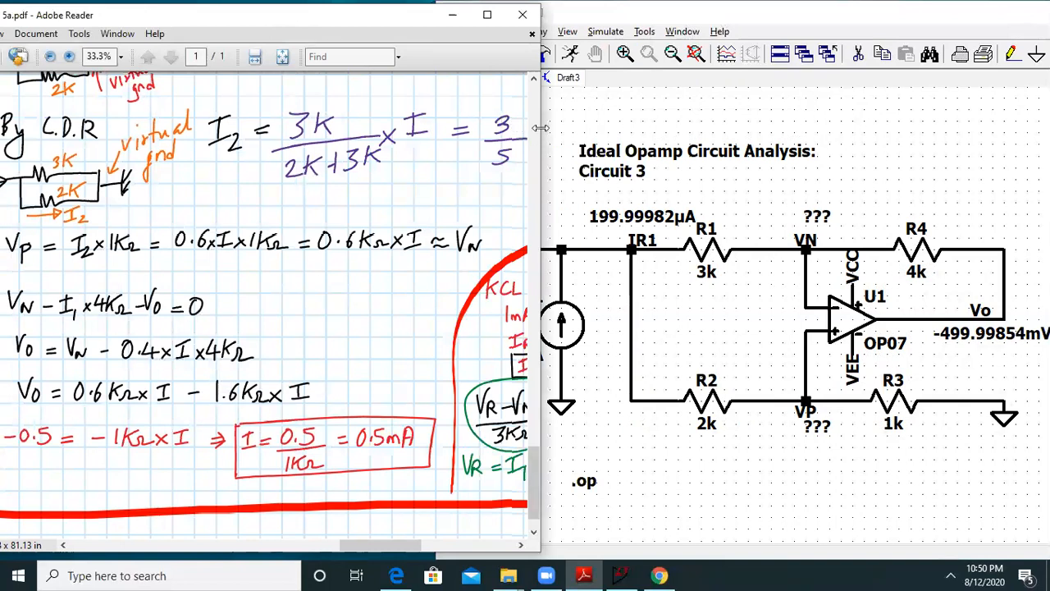
pyautogui.moveTo(539, 127); pyautogui.dragTo(436, 132)
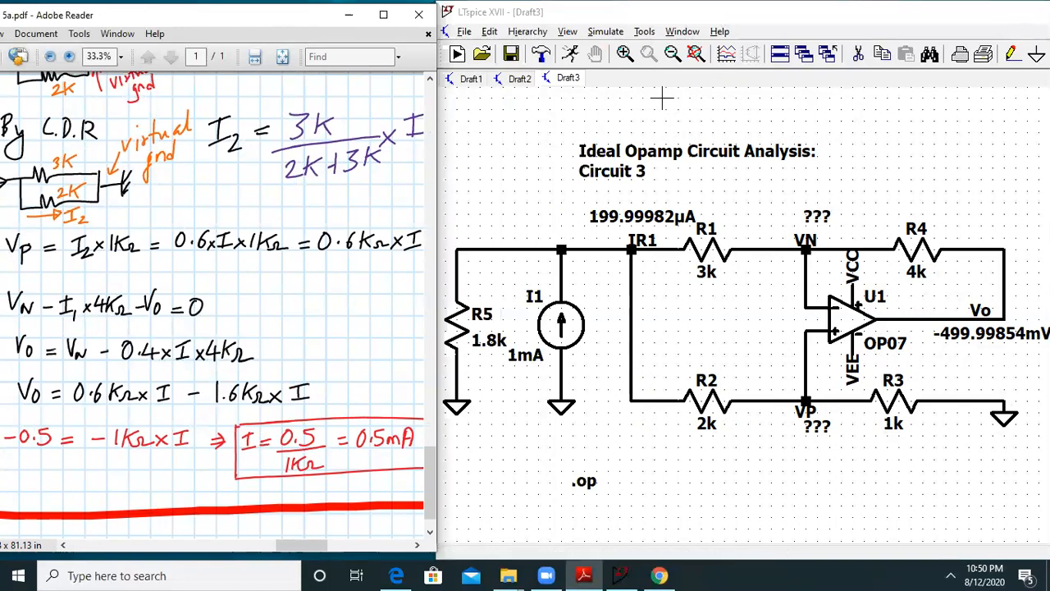
pyautogui.click(605, 31)
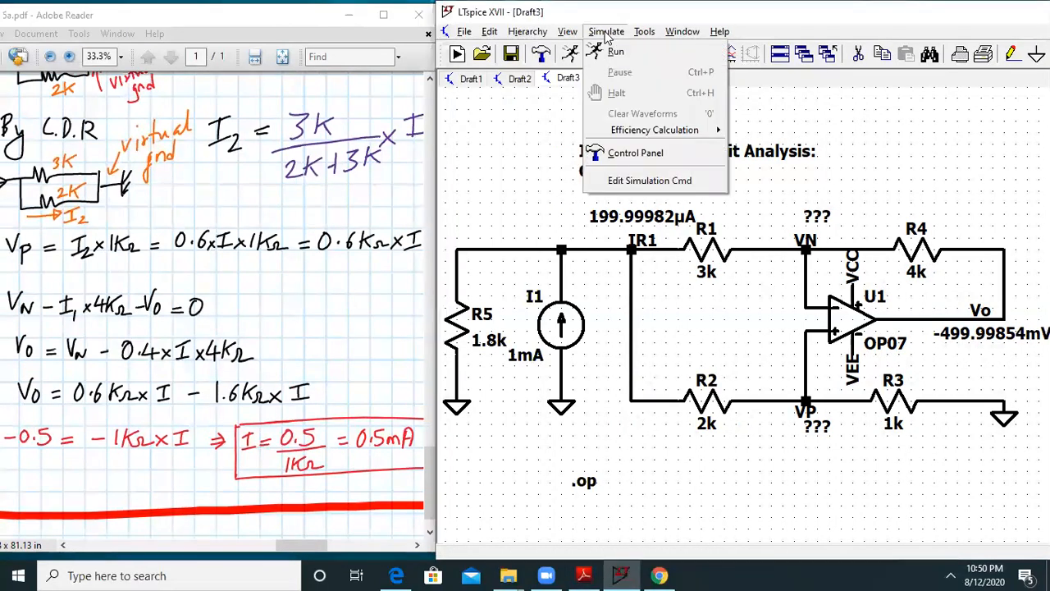
pyautogui.click(611, 47)
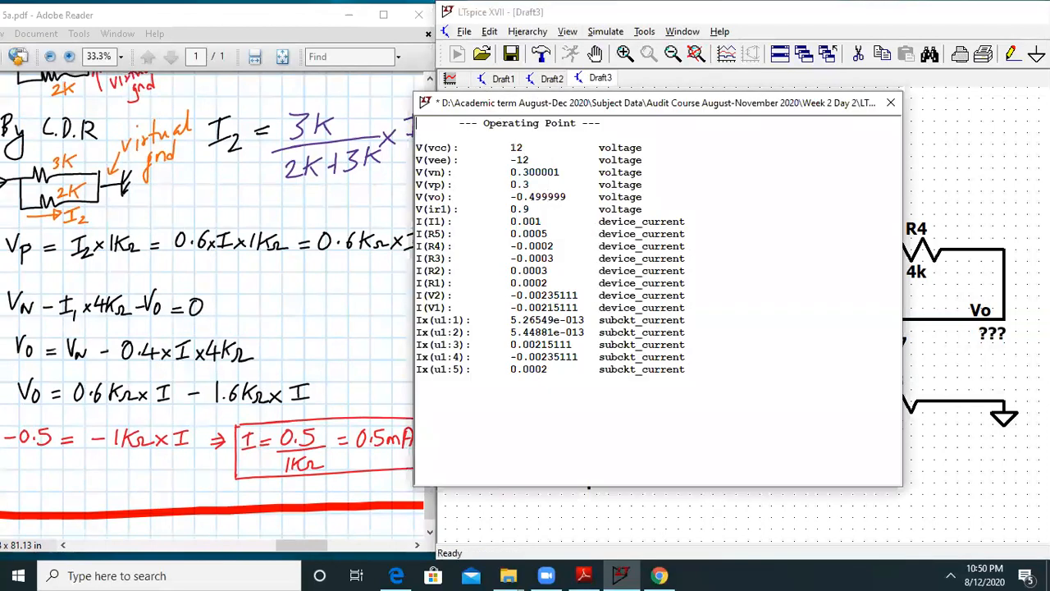
# Close the operating point listing and enlarge the schematic window to fill the screen.
pyautogui.click(894, 104)
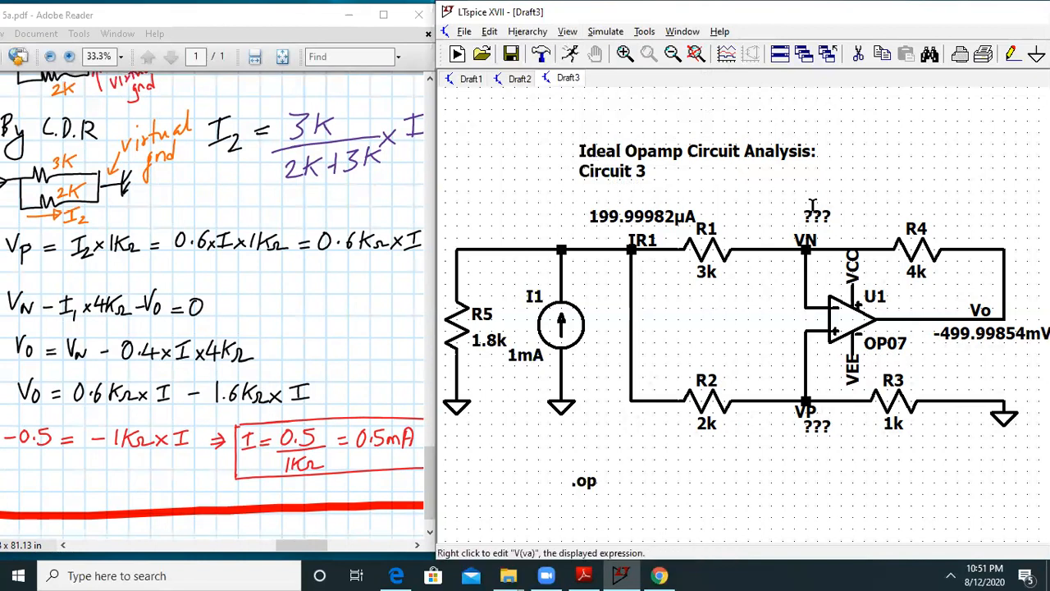
pyautogui.moveTo(851, 12); pyautogui.dragTo(781, 29)
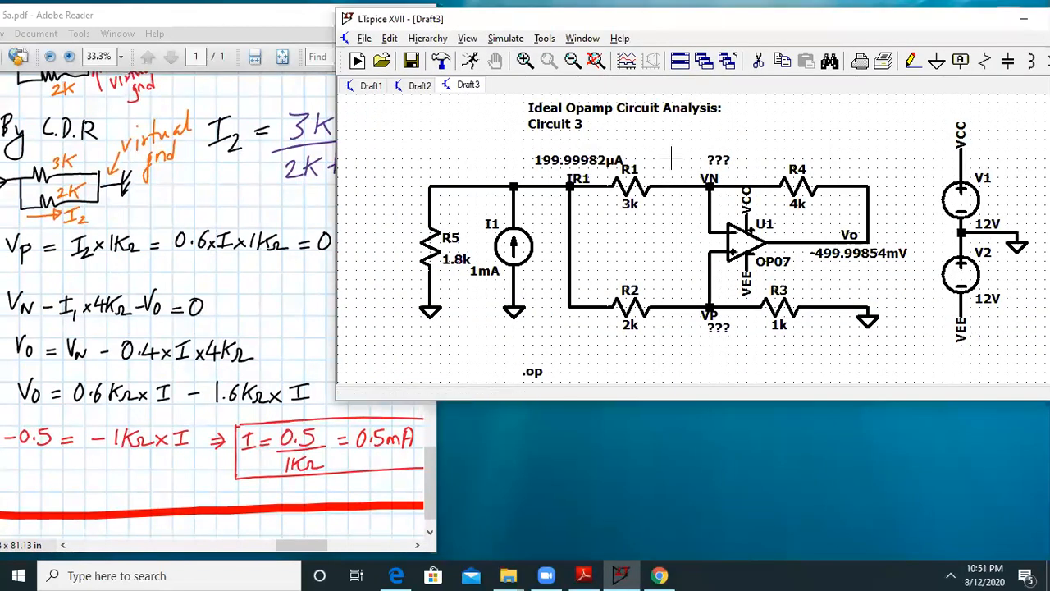
pyautogui.doubleClick(781, 28)
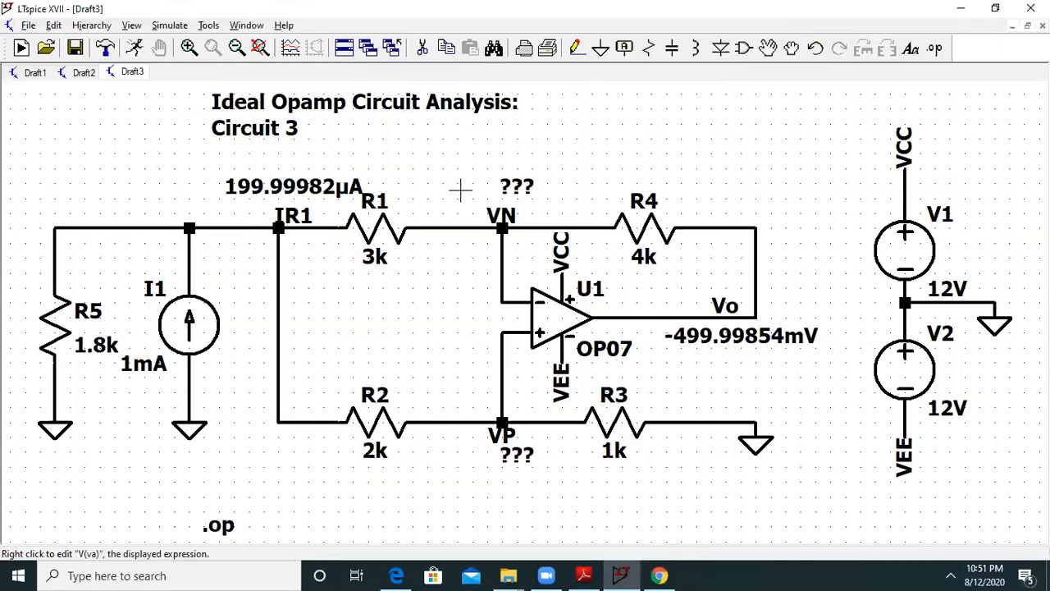
pyautogui.rightClick(512, 181)
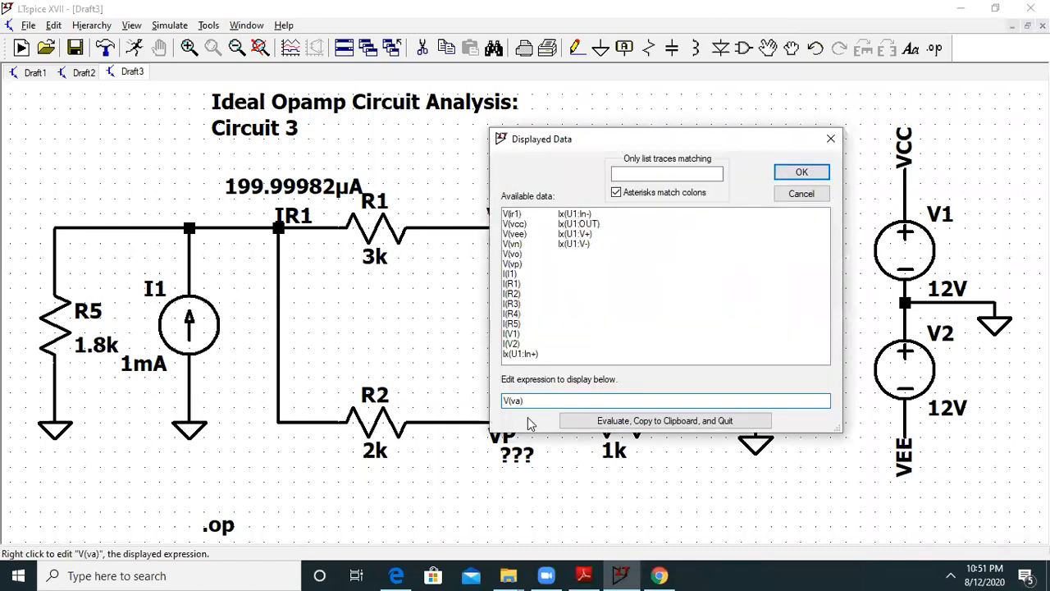
pyautogui.moveTo(528, 399); pyautogui.dragTo(469, 400)
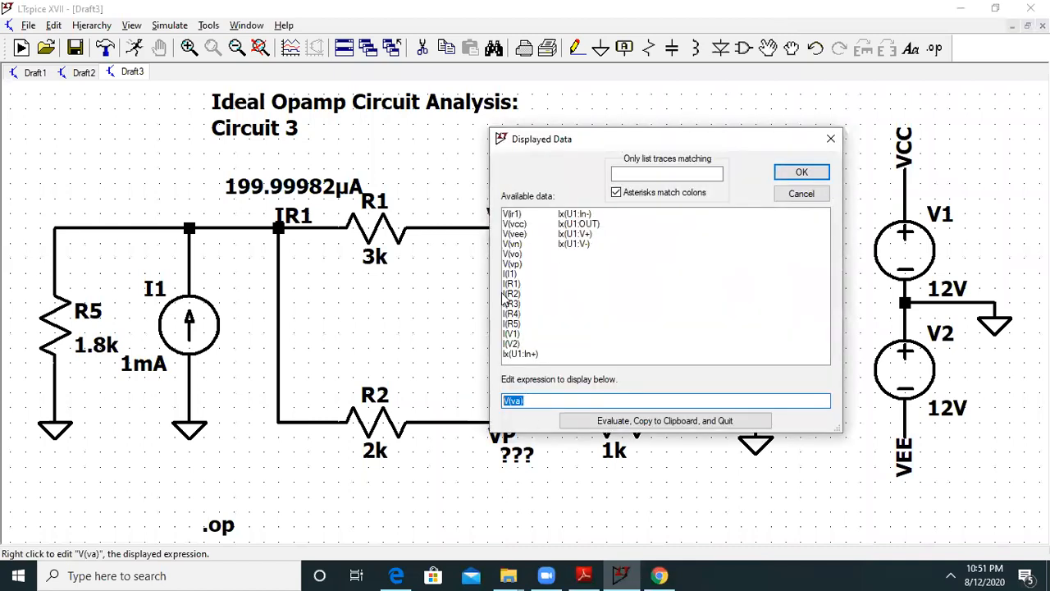
pyautogui.click(514, 244)
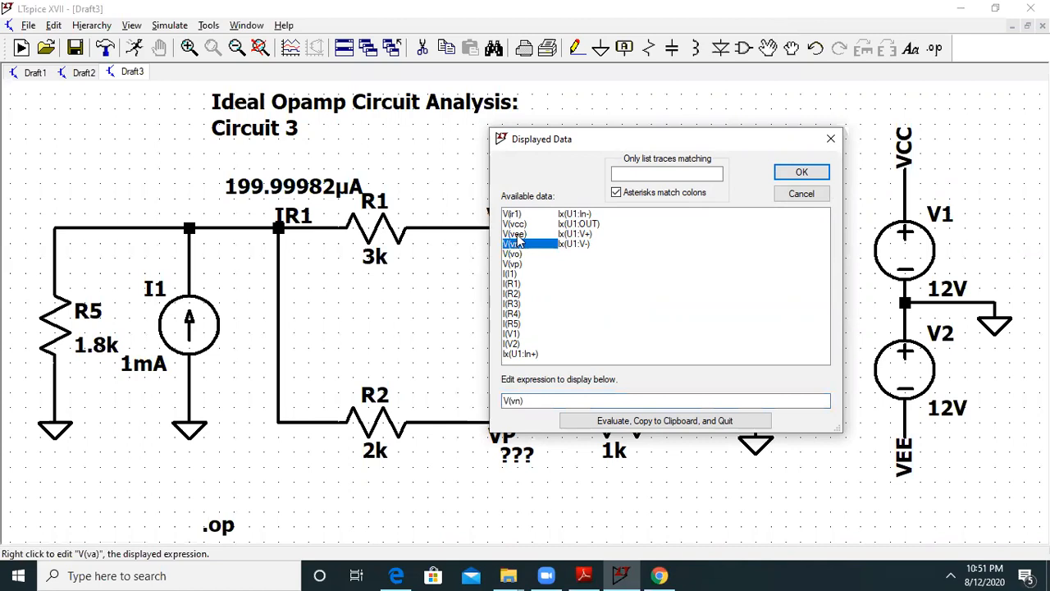
pyautogui.click(830, 138)
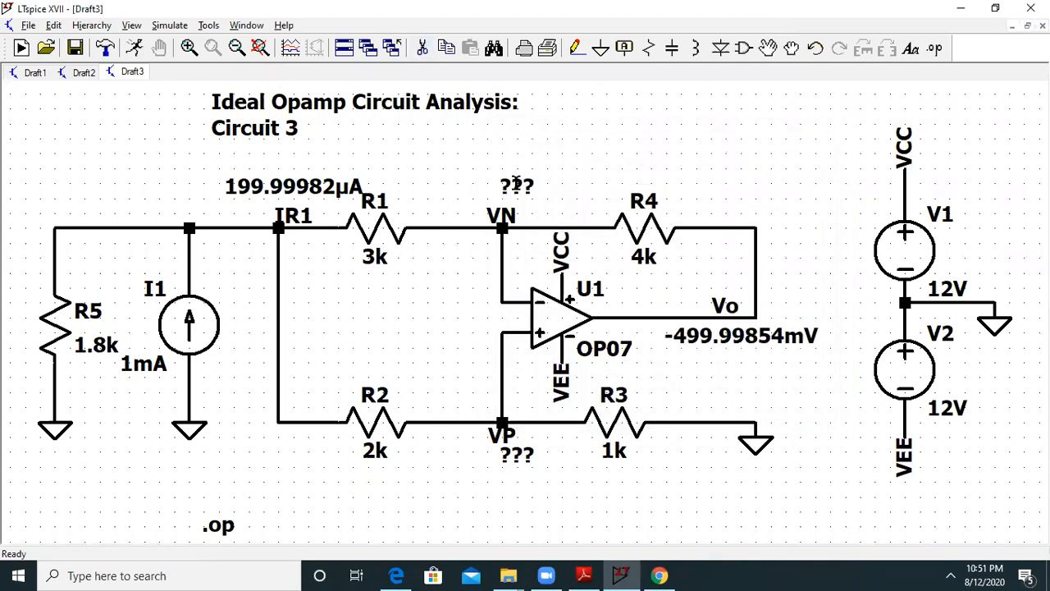
# Delete the two unresolved ??? data labels at nodes VN and VP.
pyautogui.click(424, 49)
pyautogui.click(517, 188)
pyautogui.click(529, 453)
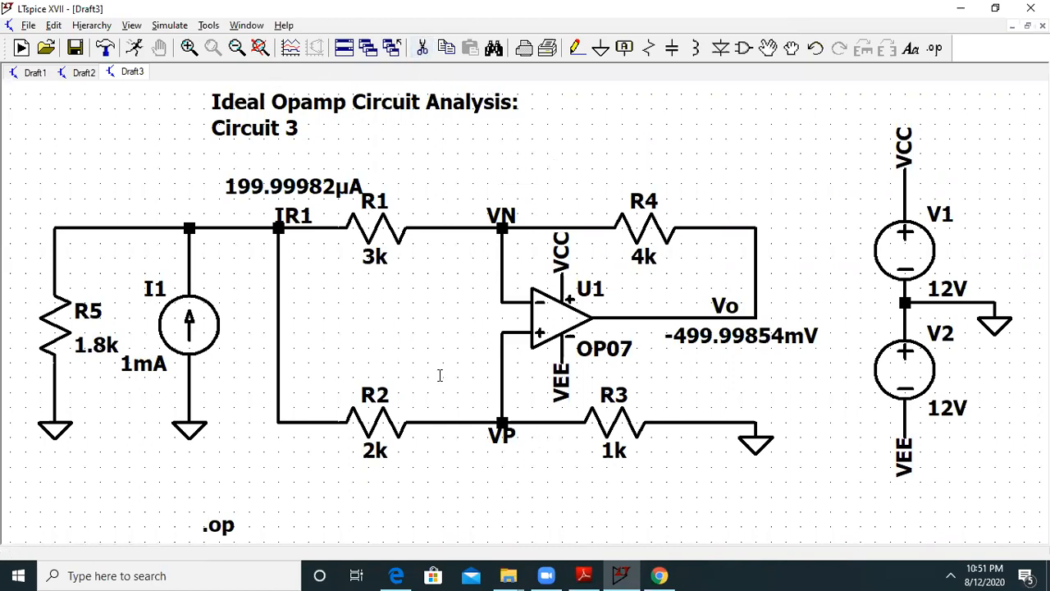
# Place an operating point data label on the VN wire beside R1 and set its expression to V(vn).
pyautogui.rightClick(445, 227)
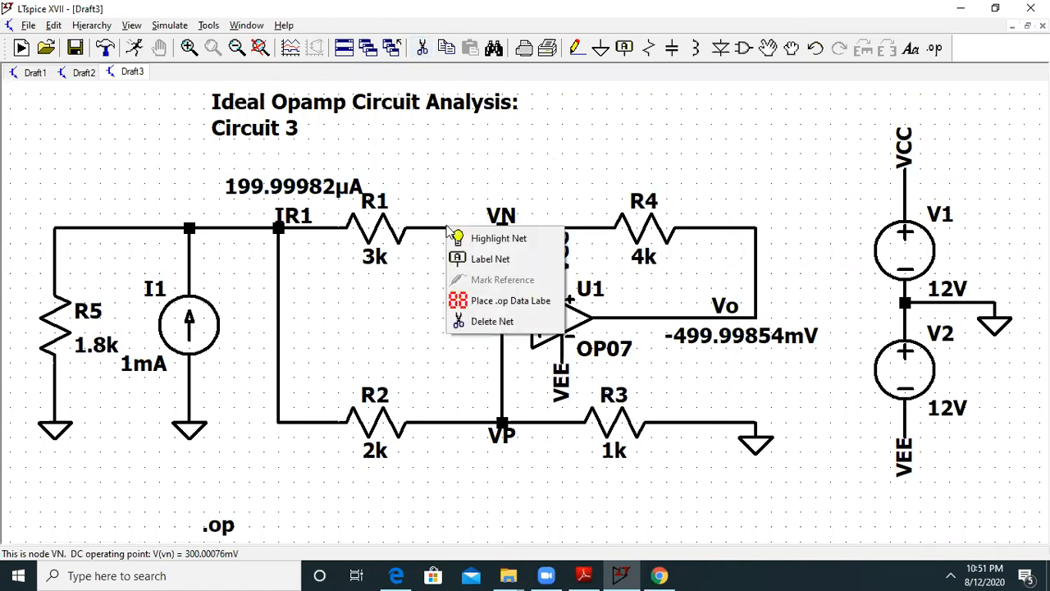
pyautogui.click(484, 300)
pyautogui.click(430, 224)
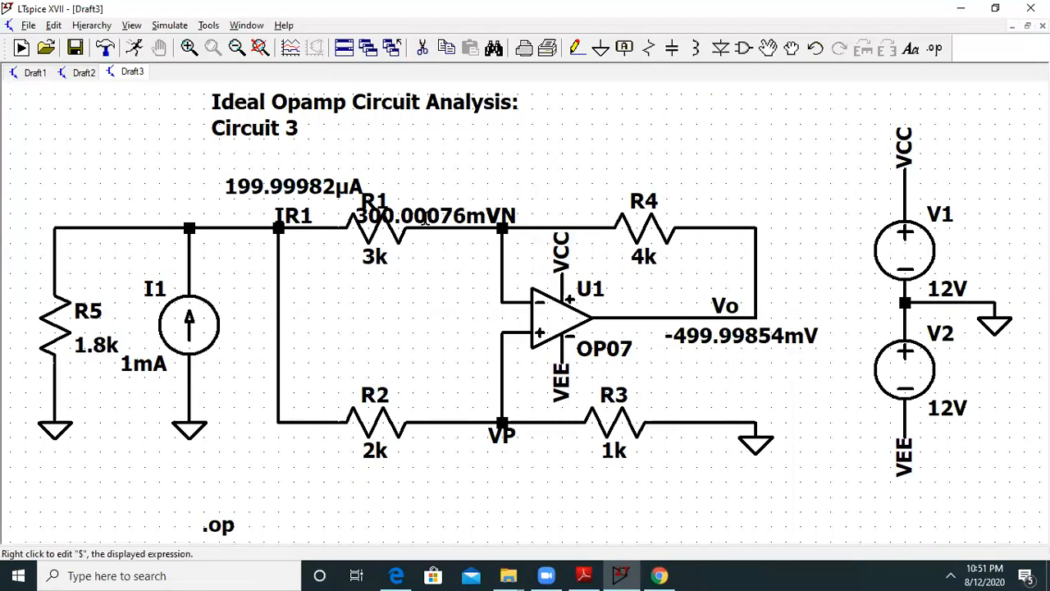
pyautogui.rightClick(427, 220)
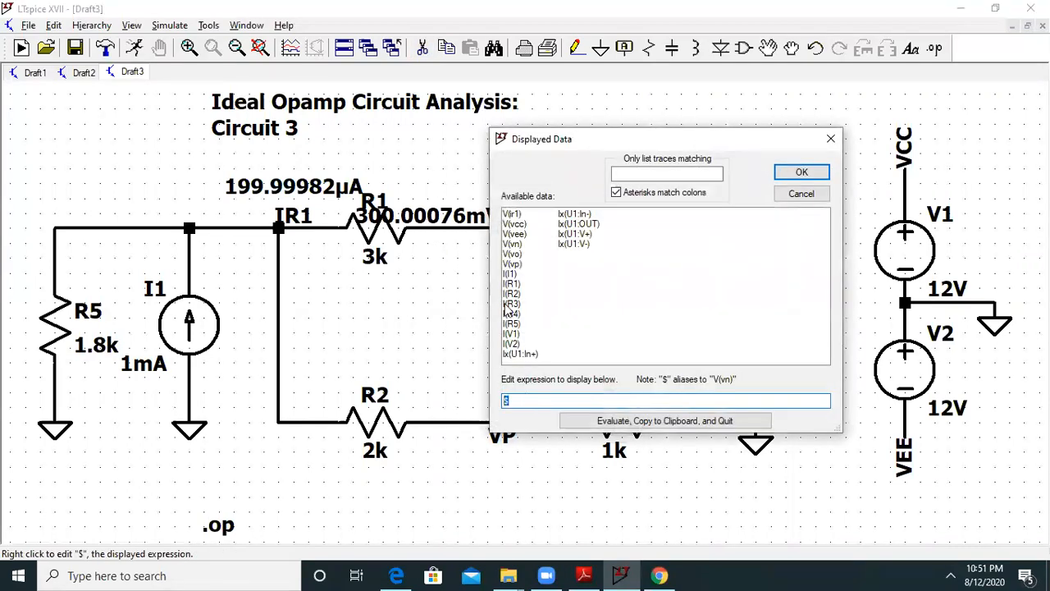
pyautogui.click(513, 244)
pyautogui.click(817, 172)
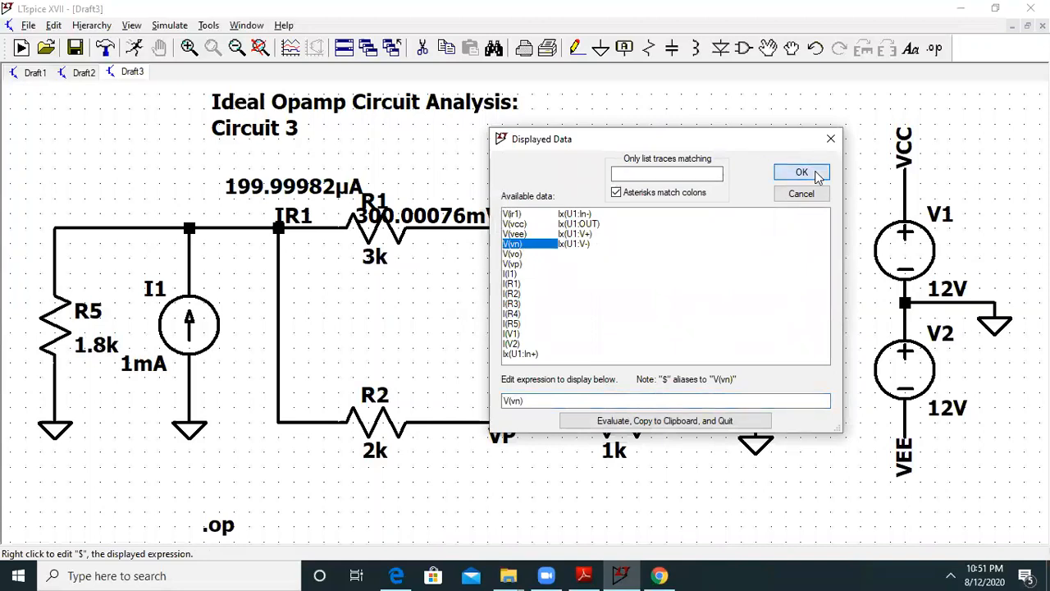
# Place an operating point data label on the VP wire beside R2 and set its expression to V(vp).
pyautogui.click(460, 416)
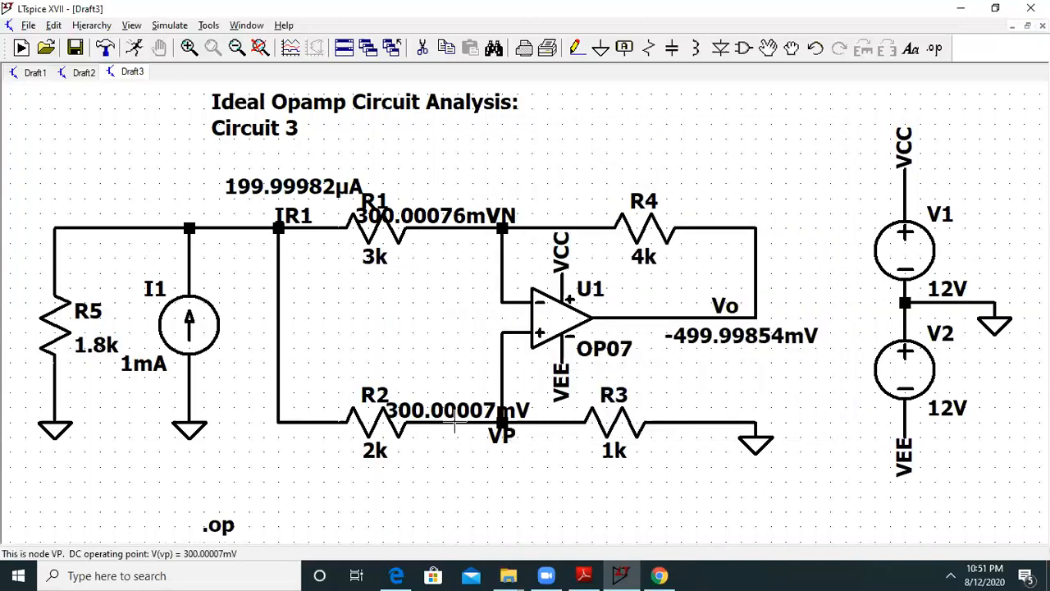
pyautogui.rightClick(452, 415)
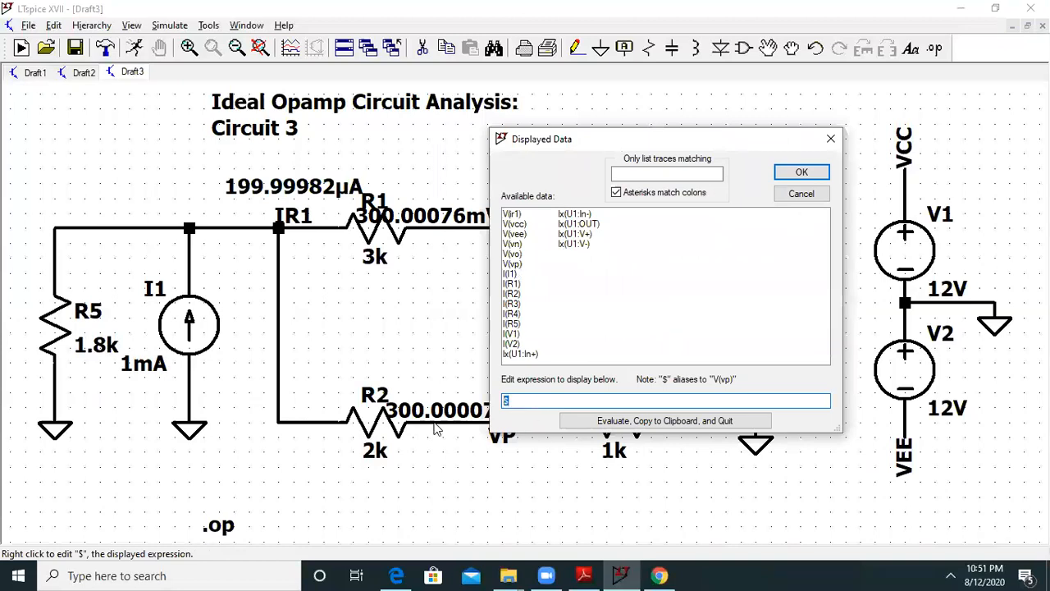
pyautogui.click(524, 263)
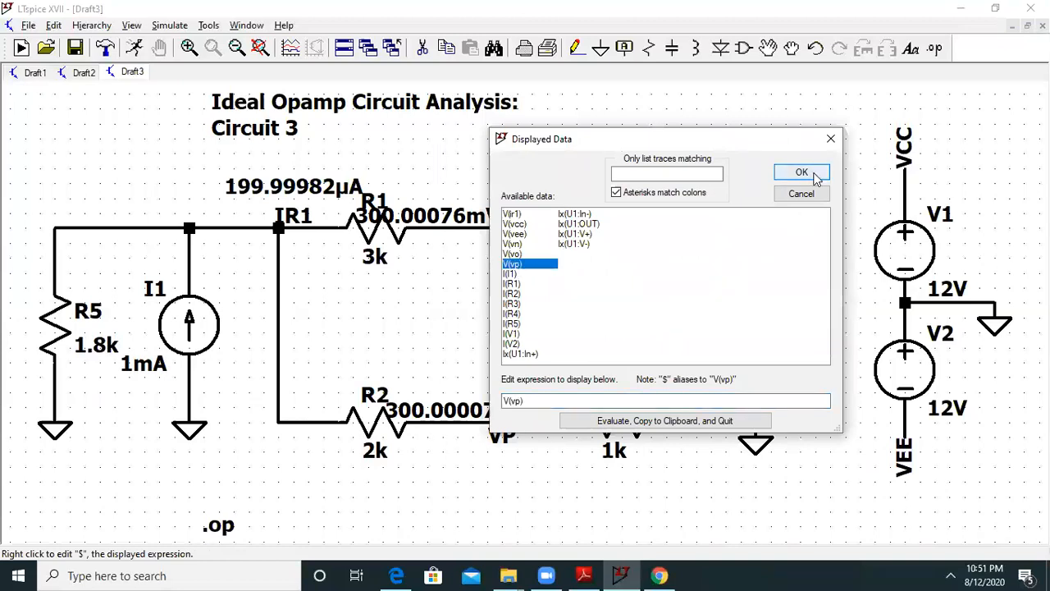
pyautogui.click(798, 174)
# Move the VN voltage label above node VN and the VP voltage label below node VP.
pyautogui.click(767, 47)
pyautogui.click(420, 209)
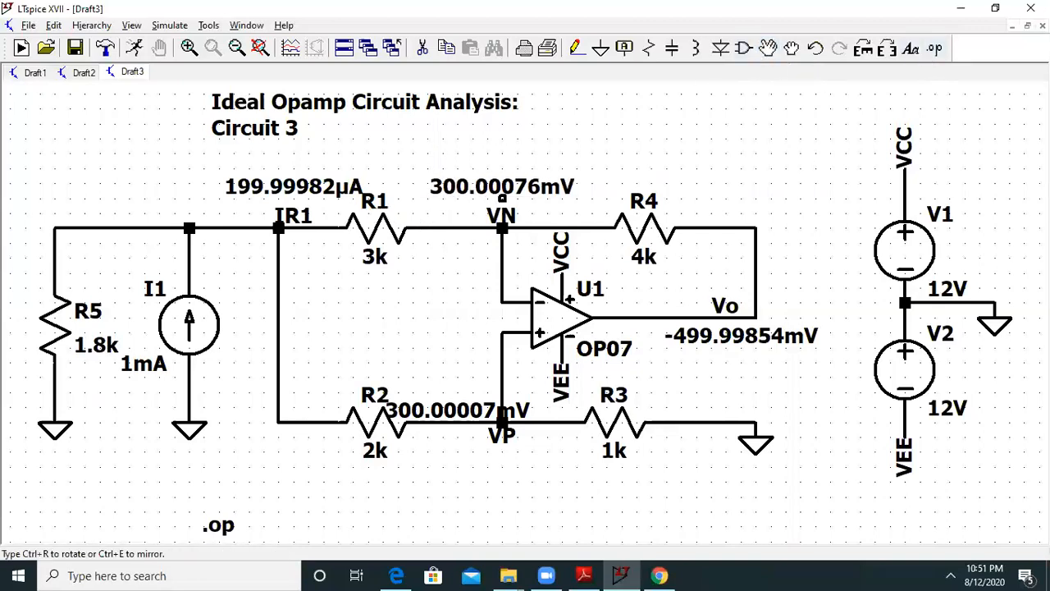
pyautogui.click(502, 198)
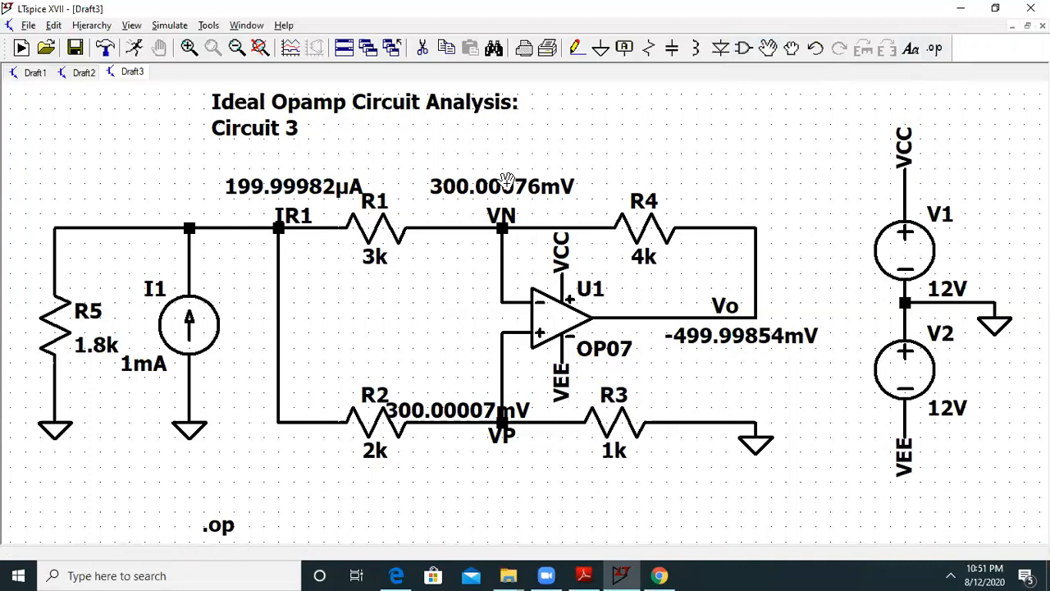
pyautogui.press('XF86AudioRaiseVolume')
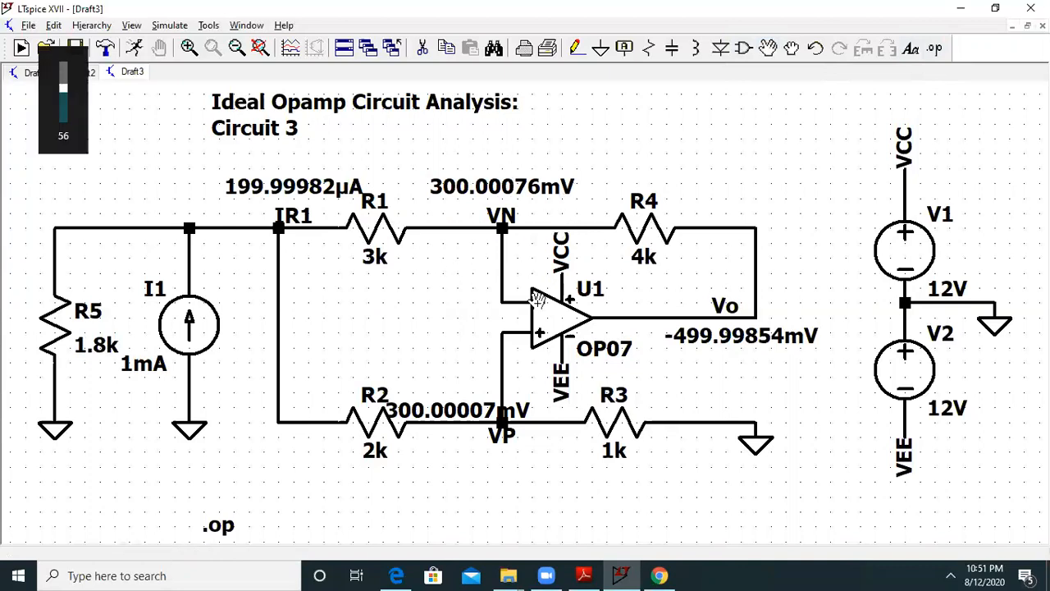
pyautogui.moveTo(447, 417); pyautogui.dragTo(494, 461)
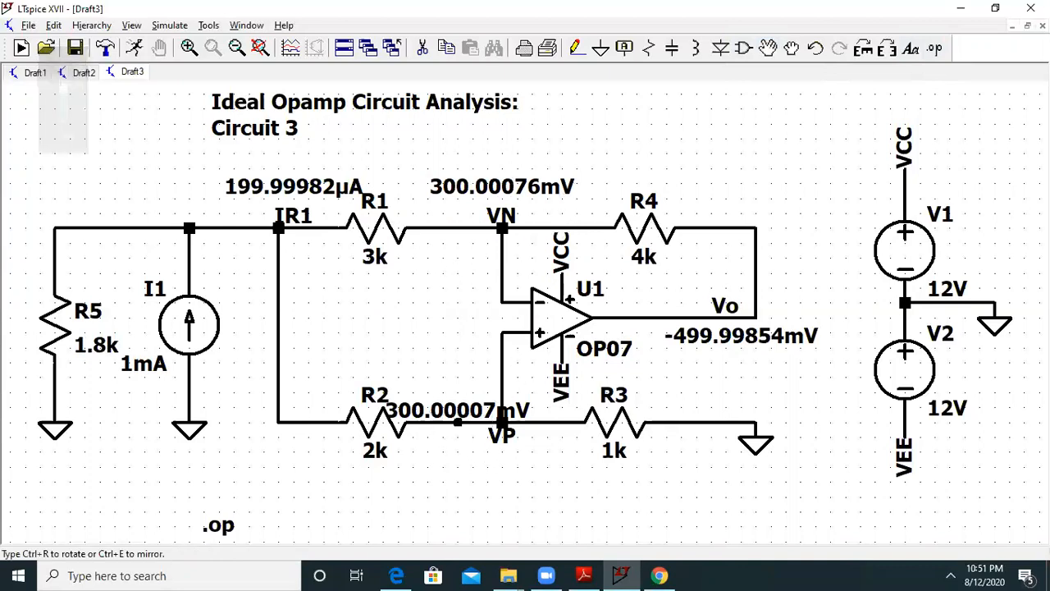
pyautogui.click(515, 477)
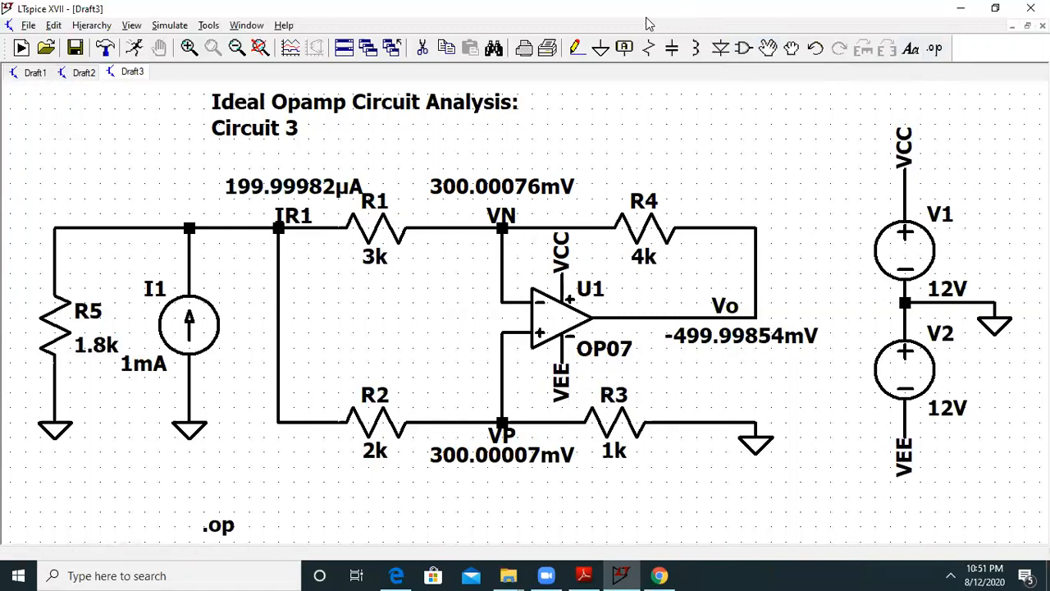
# Show the PDF beside the schematic and compare its VN expression and boxed I result with the node voltage labels.
pyautogui.click(995, 8)
pyautogui.click(246, 299)
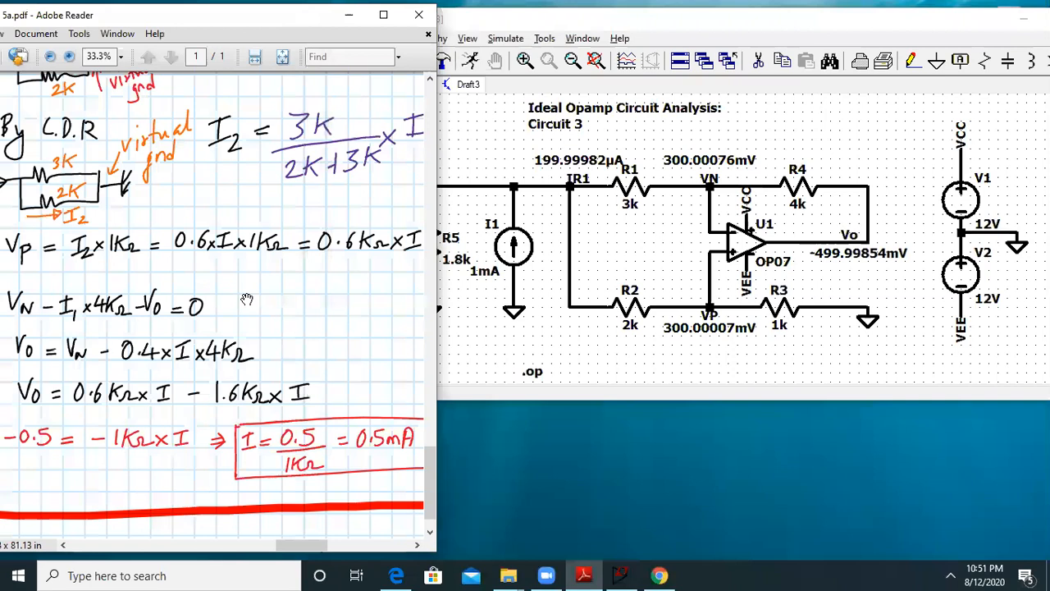
pyautogui.hscroll(6, 319, 320)
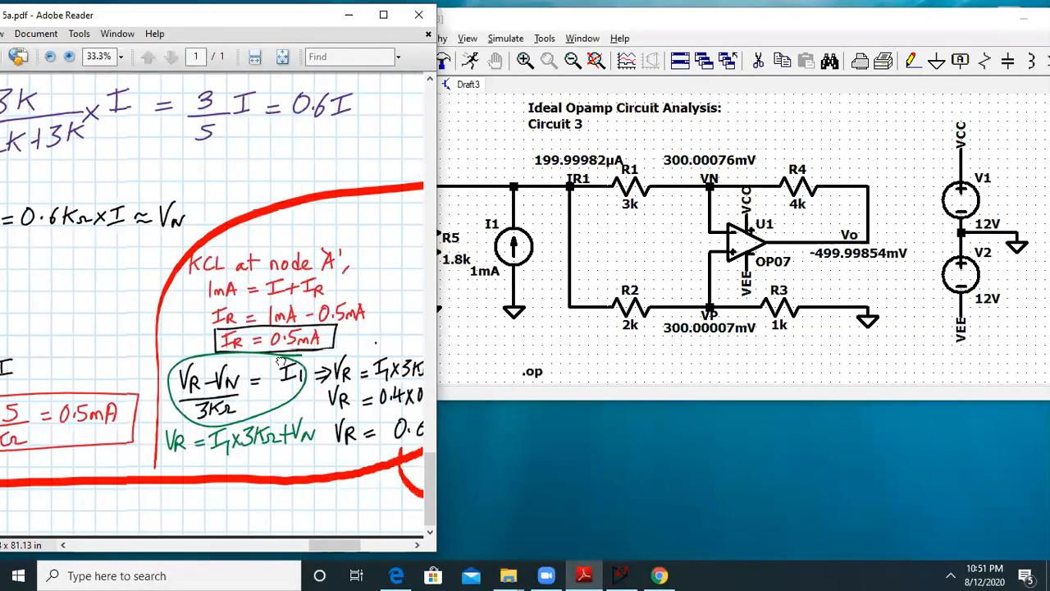
pyautogui.moveTo(281, 362); pyautogui.dragTo(404, 463)
pyautogui.moveTo(219, 382); pyautogui.dragTo(270, 371)
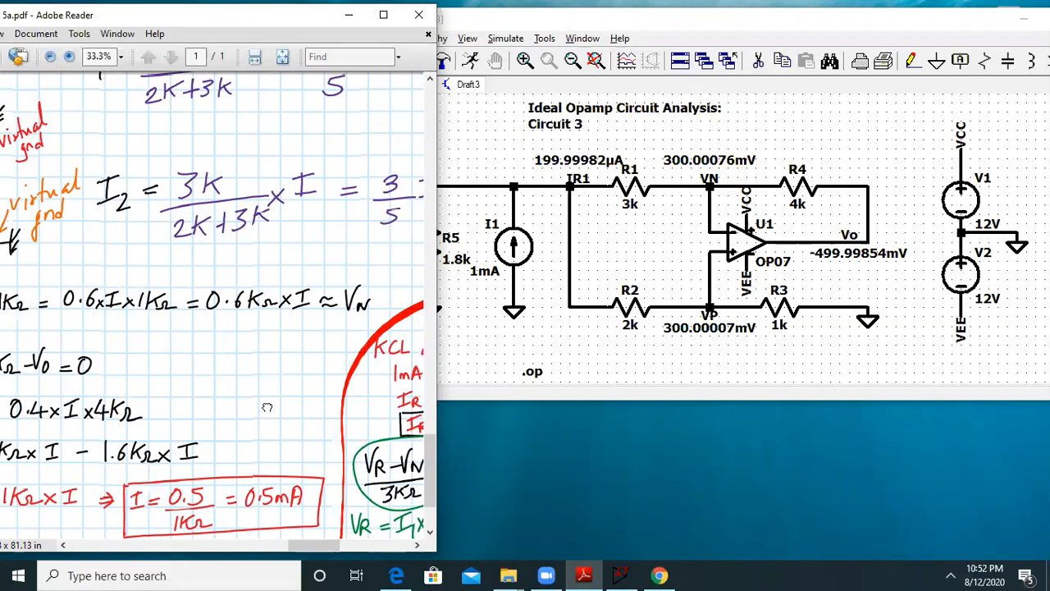
pyautogui.moveTo(266, 405); pyautogui.dragTo(264, 358)
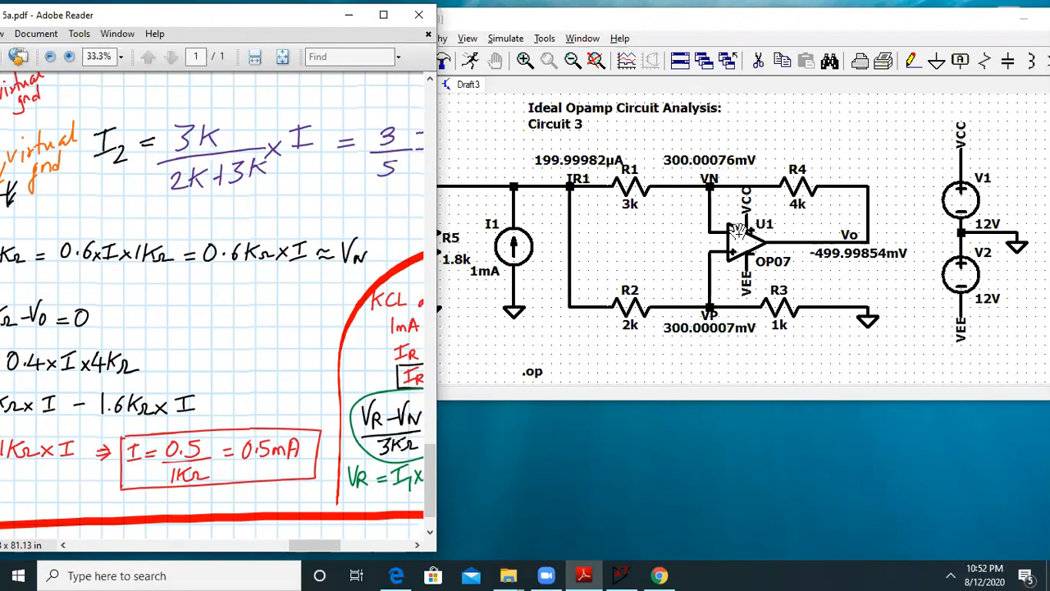
# Enlarge the schematic view and match its nodes to the Part B diagram and the I1 and I2 equations in the PDF.
pyautogui.doubleClick(700, 402)
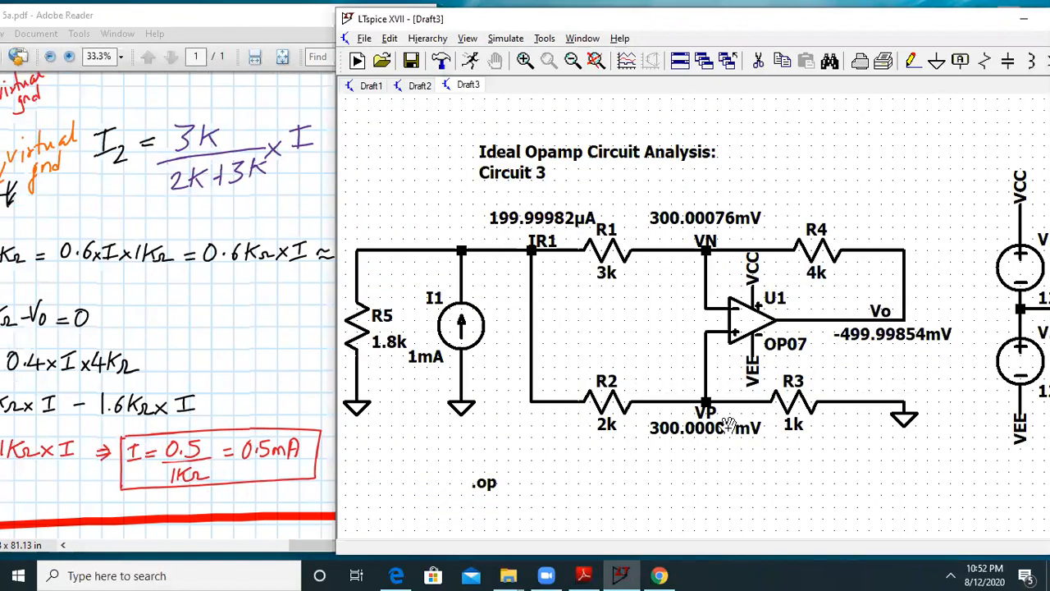
pyautogui.click(307, 306)
pyautogui.scroll(2, 221, 327)
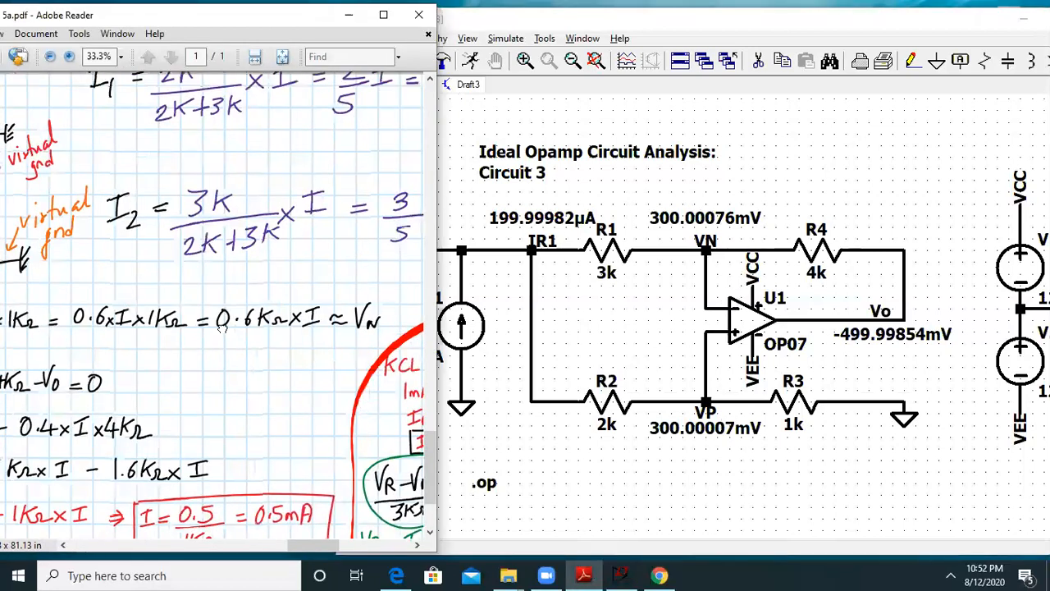
pyautogui.scroll(10, 222, 326)
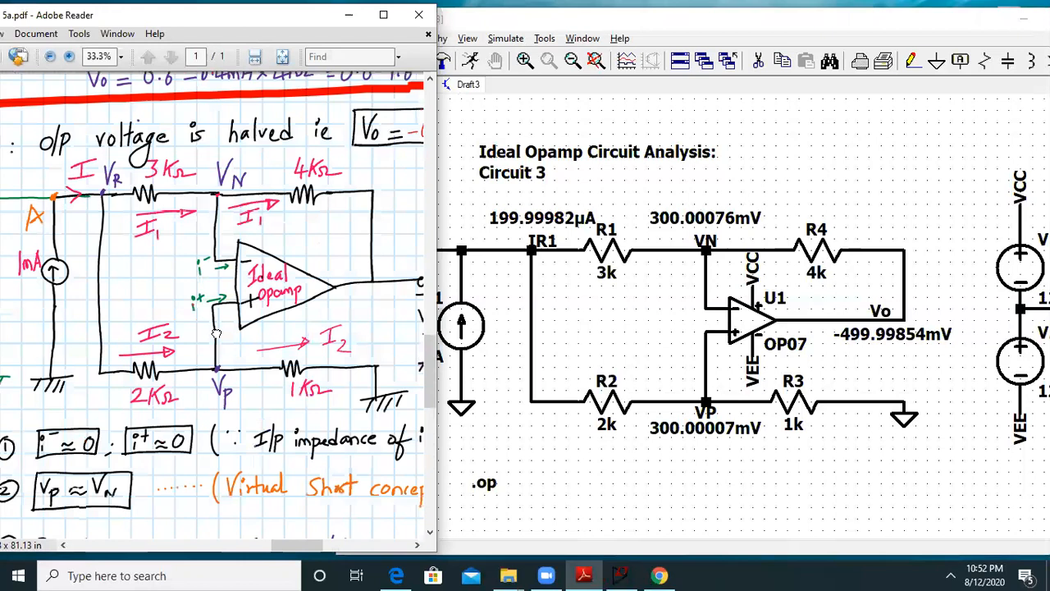
pyautogui.scroll(-8, 215, 333)
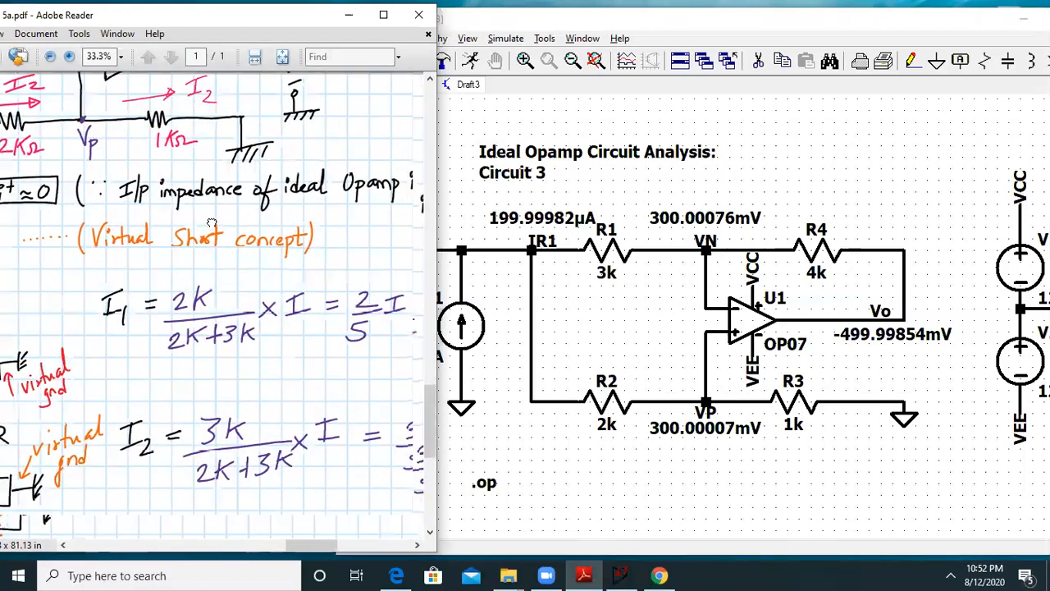
pyautogui.moveTo(157, 212); pyautogui.dragTo(142, 209)
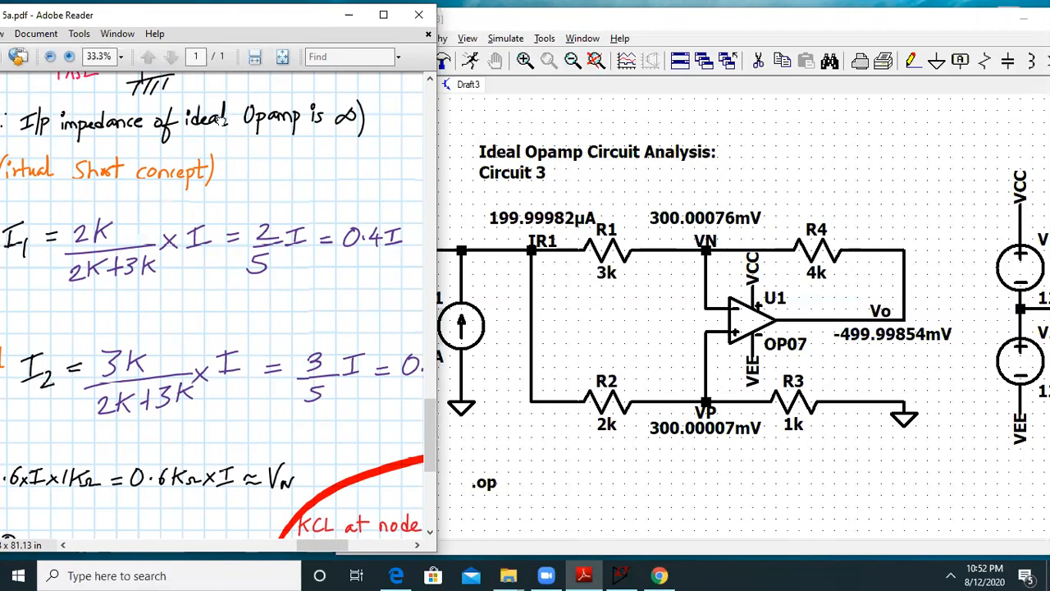
pyautogui.scroll(5, 219, 120)
pyautogui.scroll(-3, 246, 296)
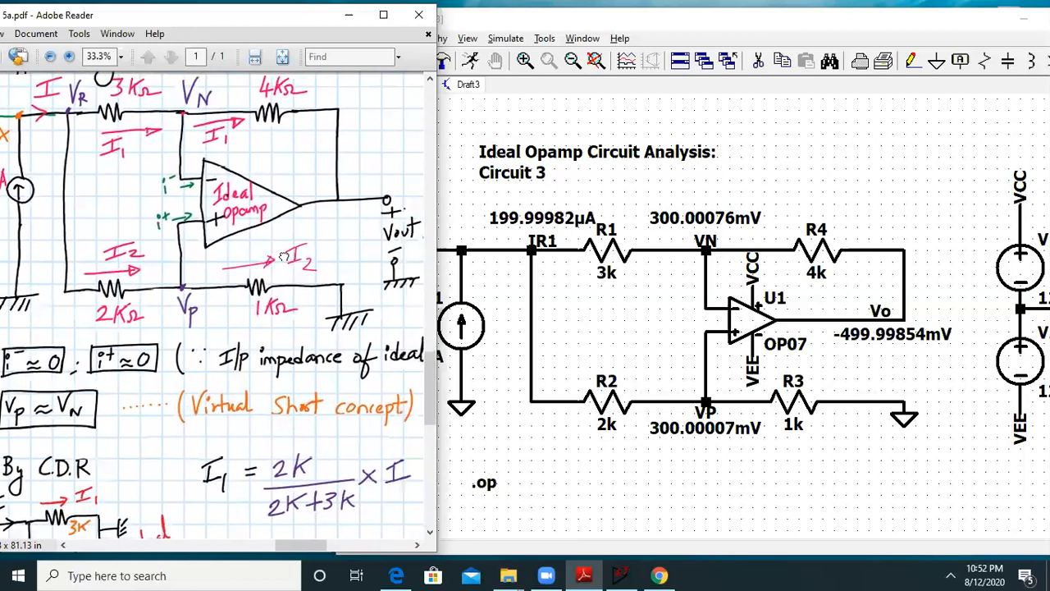
# Rerun the operating point simulation, read the resistor currents in an enlarged listing, and close it.
pyautogui.click(513, 38)
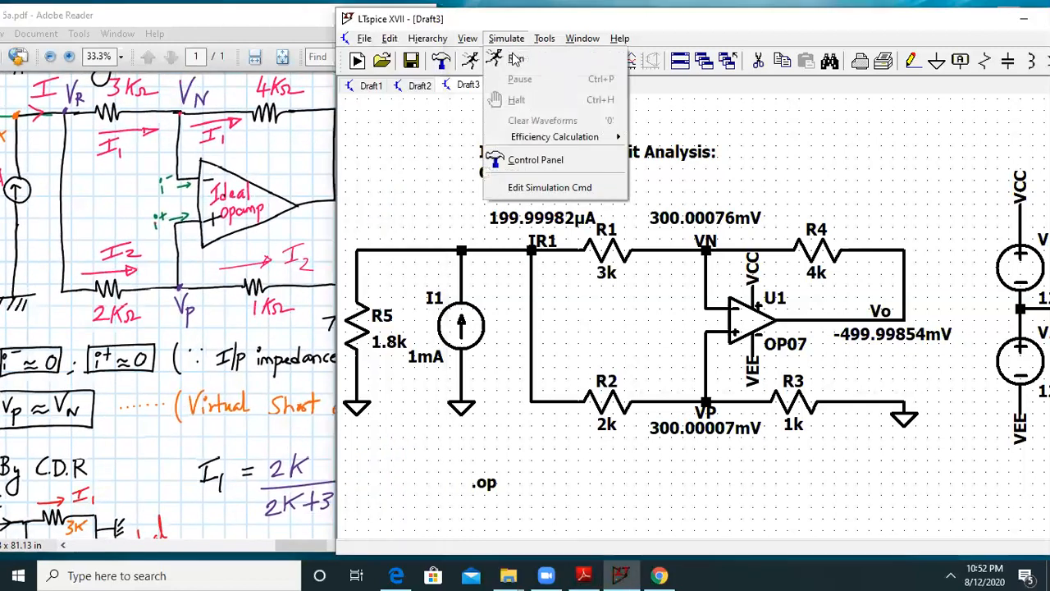
pyautogui.click(515, 59)
pyautogui.scroll(4, 519, 285)
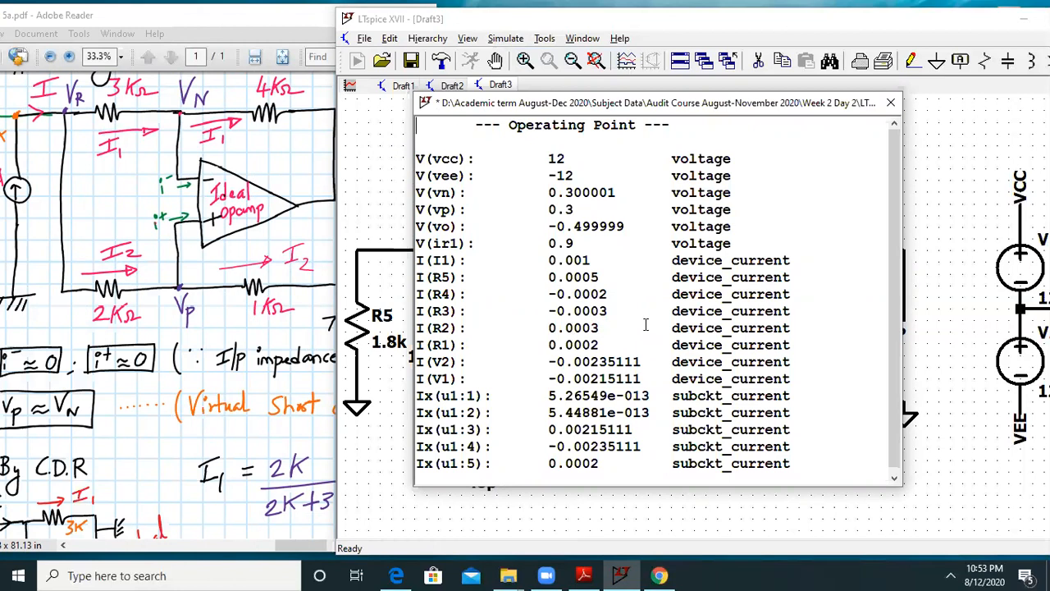
pyautogui.click(890, 102)
# Go through the I1 and I2 current-division results in the PDF to the boxed IR from KCL at node A.
pyautogui.click(187, 304)
pyautogui.moveTo(189, 304); pyautogui.dragTo(113, 109)
pyautogui.moveTo(287, 345); pyautogui.dragTo(178, 237)
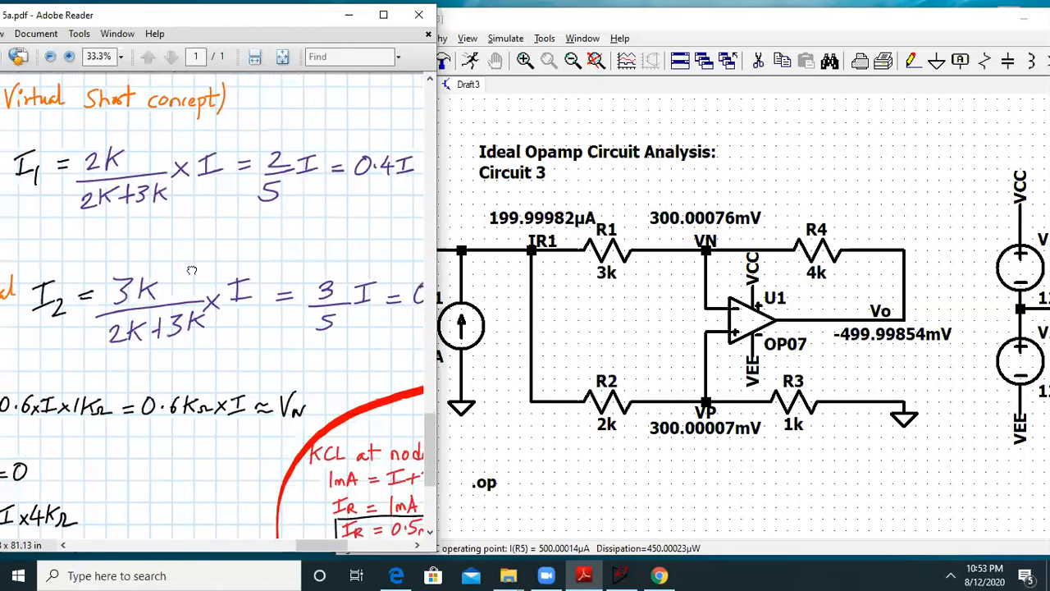
pyautogui.moveTo(249, 278); pyautogui.dragTo(170, 265)
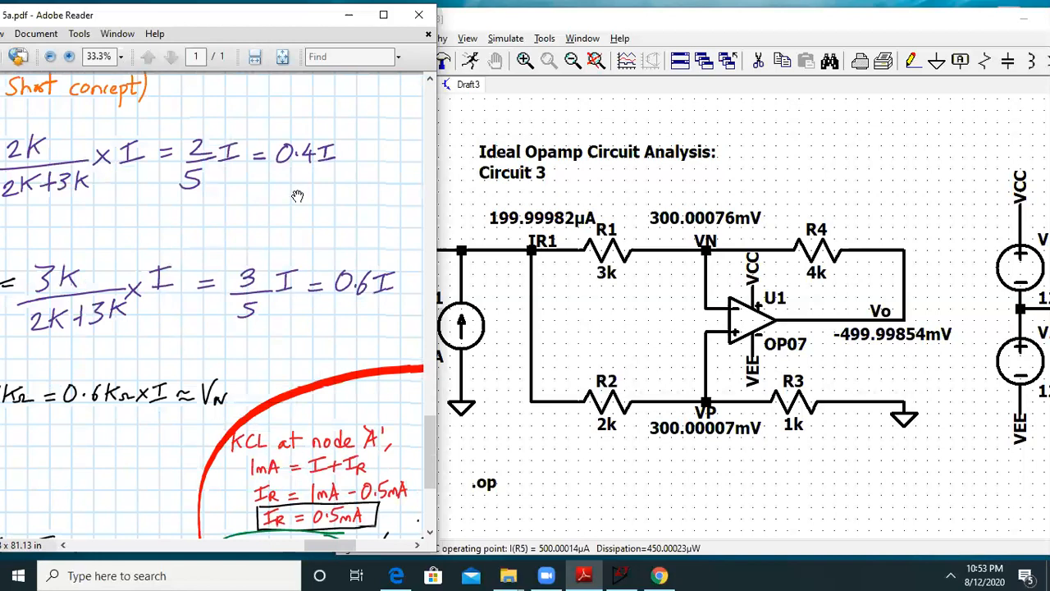
pyautogui.moveTo(300, 233); pyautogui.dragTo(215, 343)
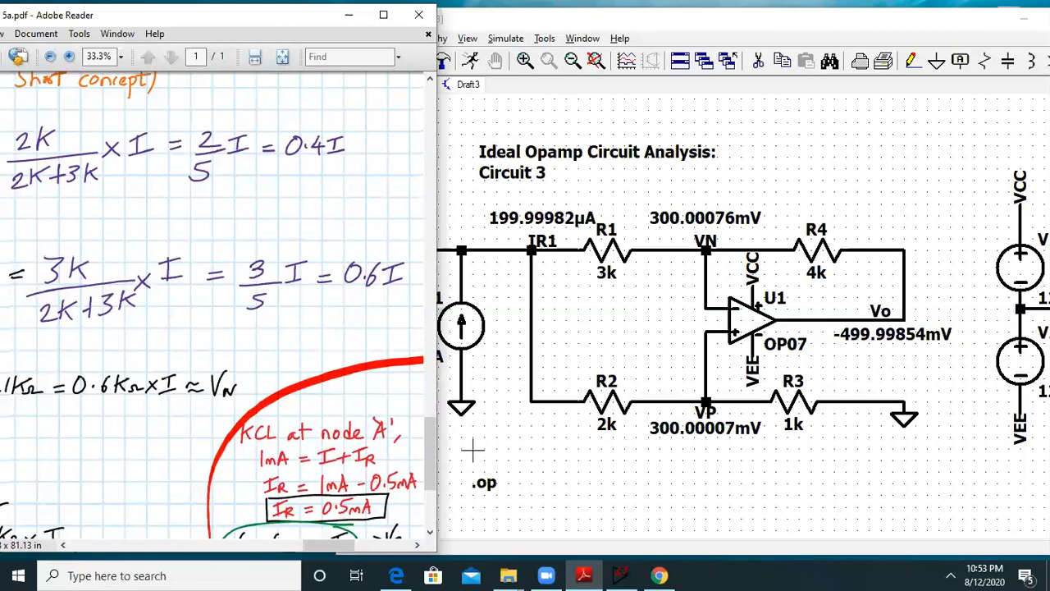
# Follow the Part B derivation in the PDF from the I1 and I2 equations to the VR and R calculations.
pyautogui.moveTo(293, 277); pyautogui.dragTo(290, 328)
pyautogui.scroll(-1, 290, 328)
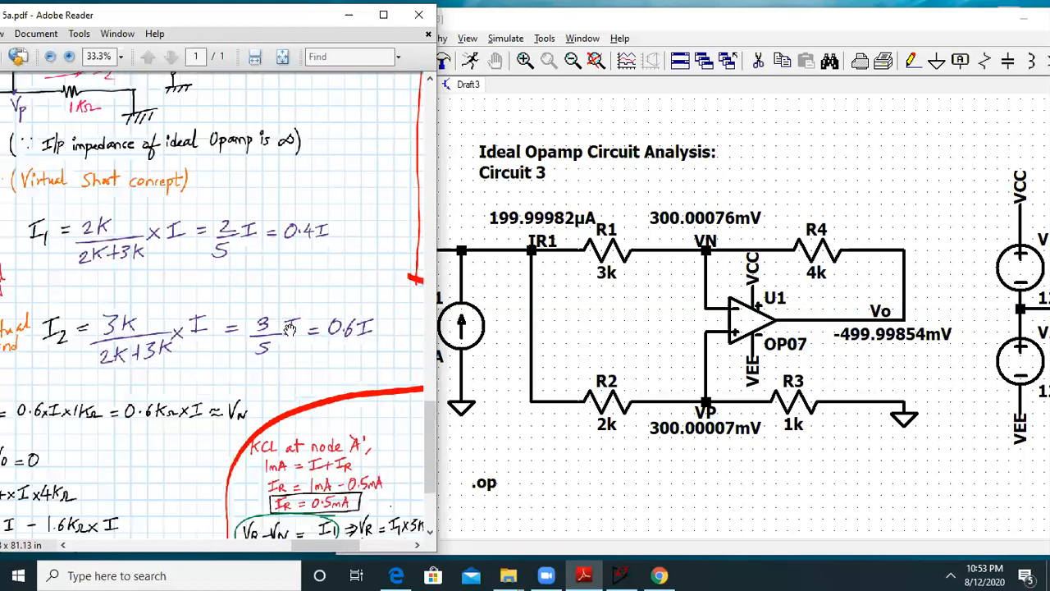
pyautogui.moveTo(164, 323); pyautogui.dragTo(172, 318)
pyautogui.moveTo(308, 344); pyautogui.dragTo(153, 216)
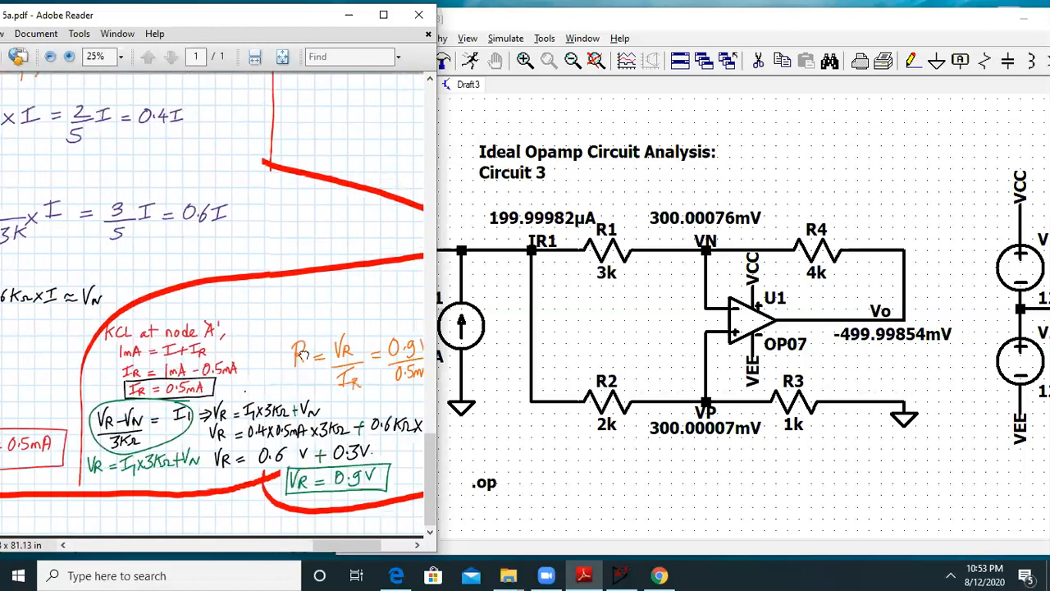
pyautogui.moveTo(268, 345); pyautogui.dragTo(222, 328)
# Uncover R5 in the Circuit 3 schematic, place an operating point voltage label on the wire above it, and fit the circuit in view.
pyautogui.moveTo(750, 26); pyautogui.dragTo(847, 27)
pyautogui.moveTo(468, 250)
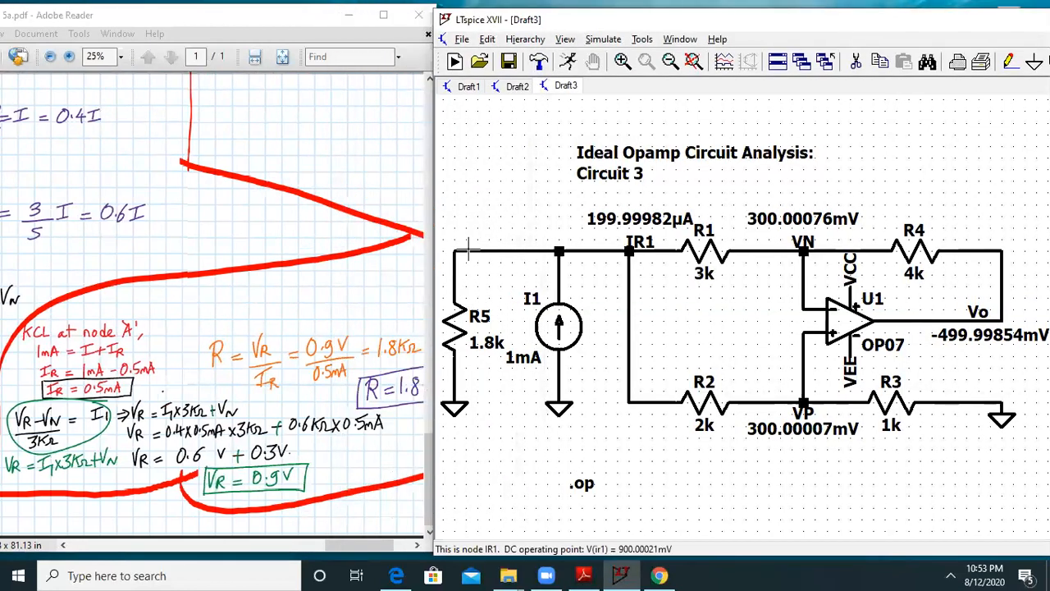
pyautogui.rightClick(474, 250)
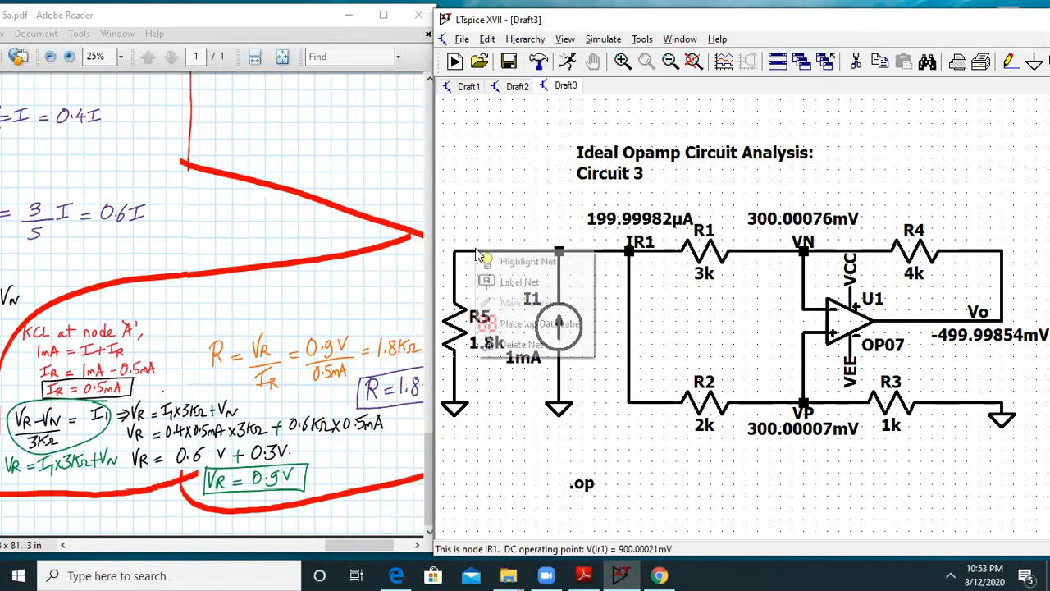
pyautogui.click(576, 189)
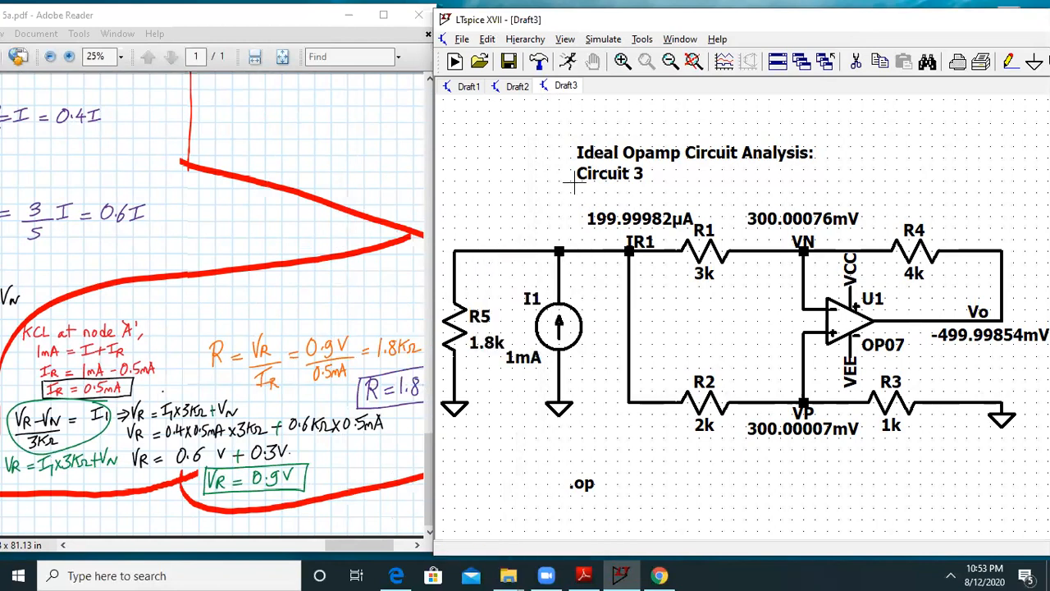
pyautogui.click(467, 248)
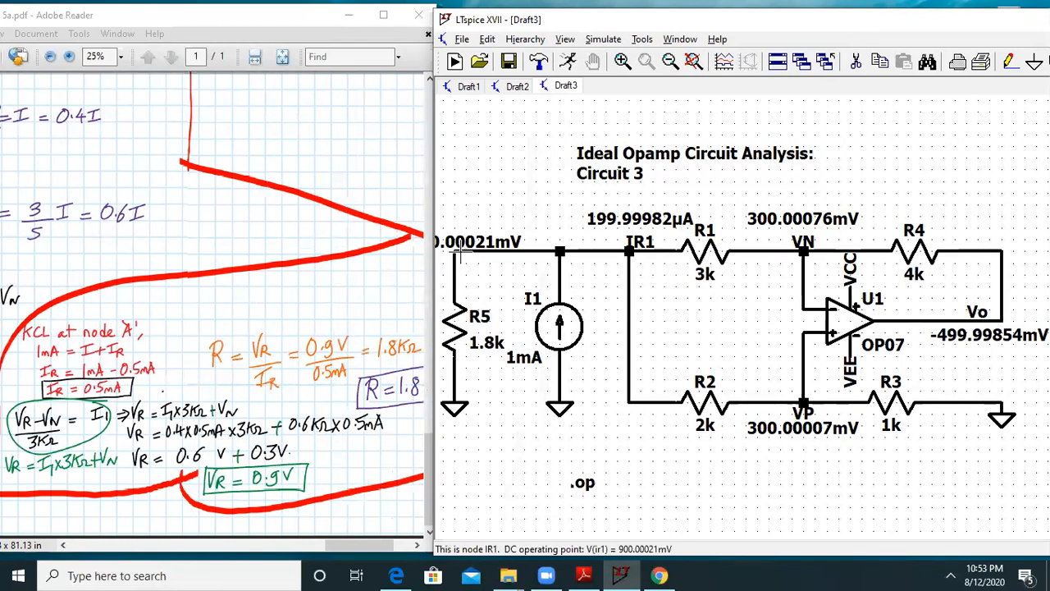
pyautogui.click(693, 72)
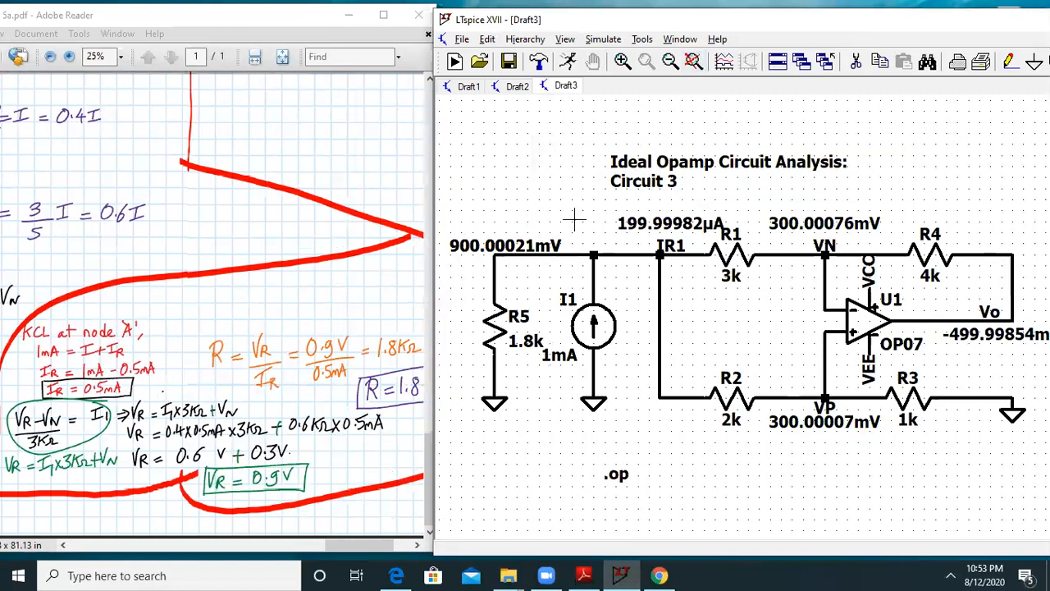
# Check the boxed R result in the PDF and compare the Part B circuit diagram with the labelled schematic nodes.
pyautogui.moveTo(364, 353); pyautogui.dragTo(331, 326)
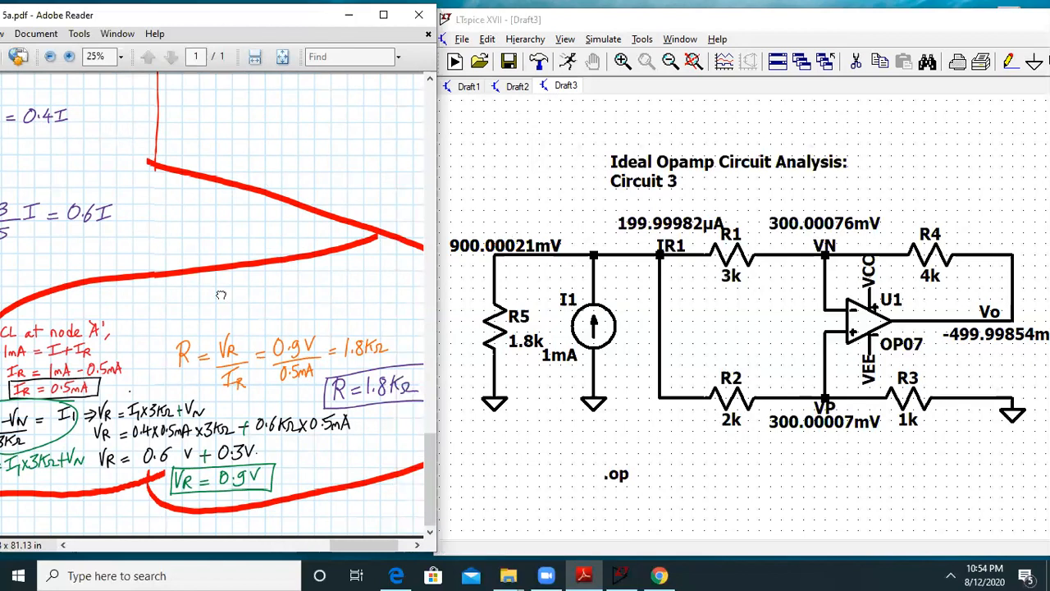
pyautogui.scroll(5, 230, 296)
pyautogui.moveTo(259, 289); pyautogui.dragTo(323, 344)
pyautogui.moveTo(149, 335); pyautogui.dragTo(303, 269)
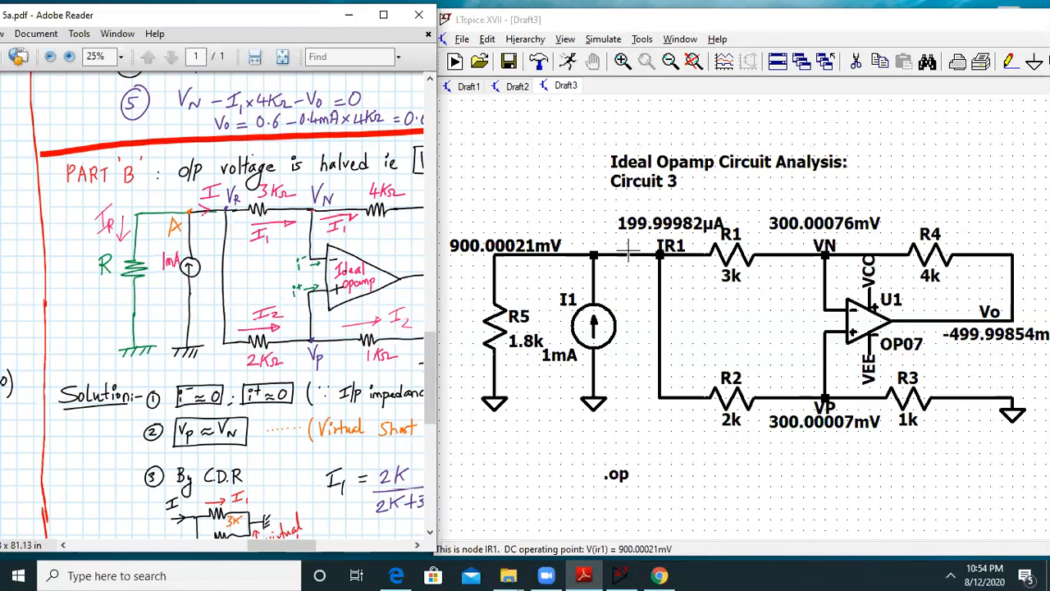
pyautogui.click(555, 445)
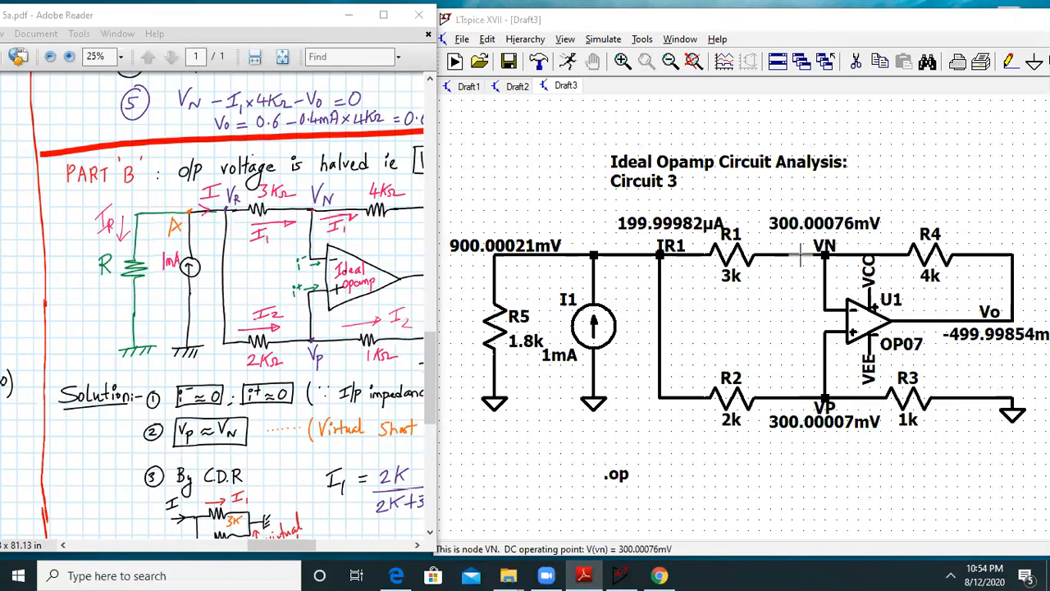
pyautogui.click(337, 273)
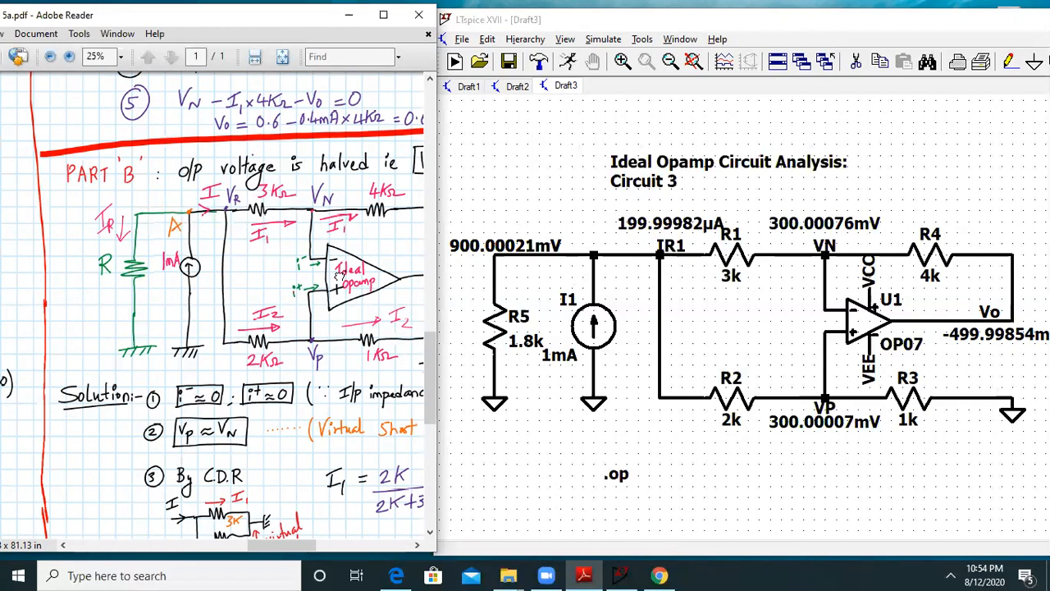
# Enlarge the PDF to full screen and review the Part B solution, then Part A and the earlier problems back to the lecture title.
pyautogui.click(381, 17)
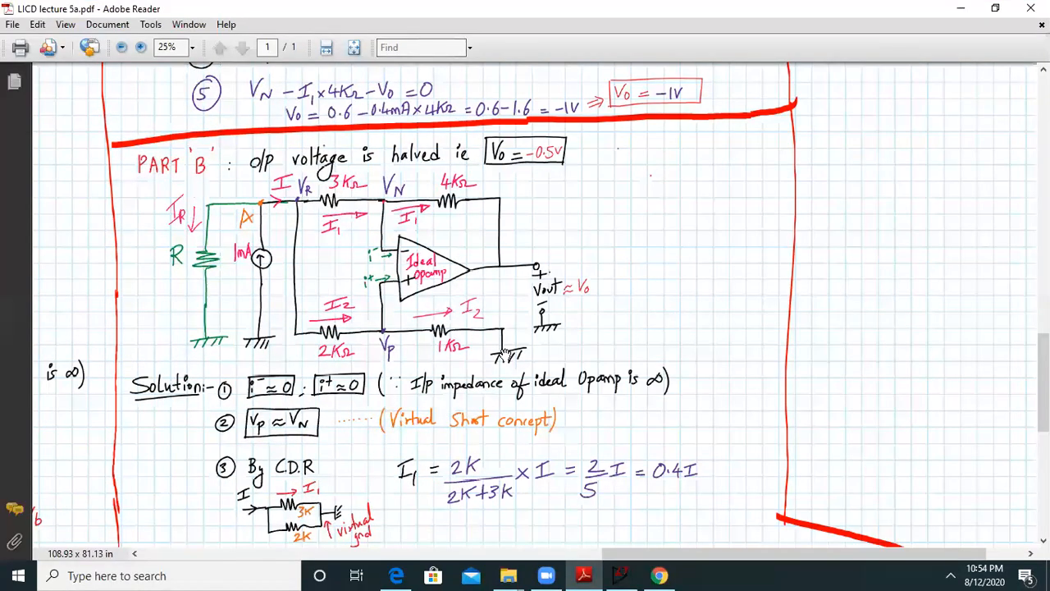
pyautogui.scroll(-5, 505, 353)
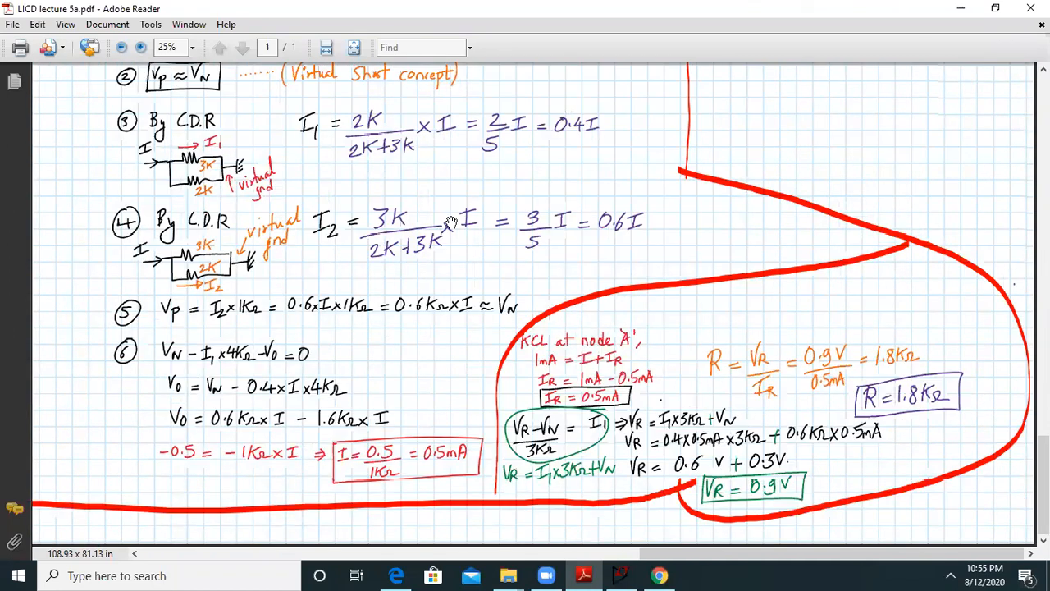
pyautogui.scroll(5, 410, 164)
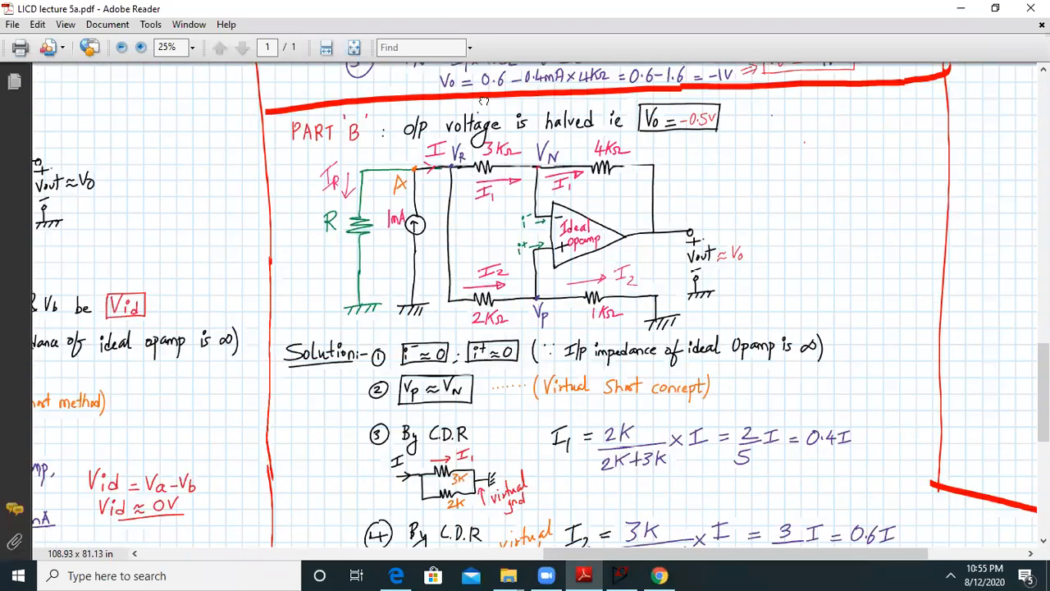
pyautogui.moveTo(484, 101); pyautogui.dragTo(528, 407)
pyautogui.moveTo(506, 210); pyautogui.dragTo(541, 456)
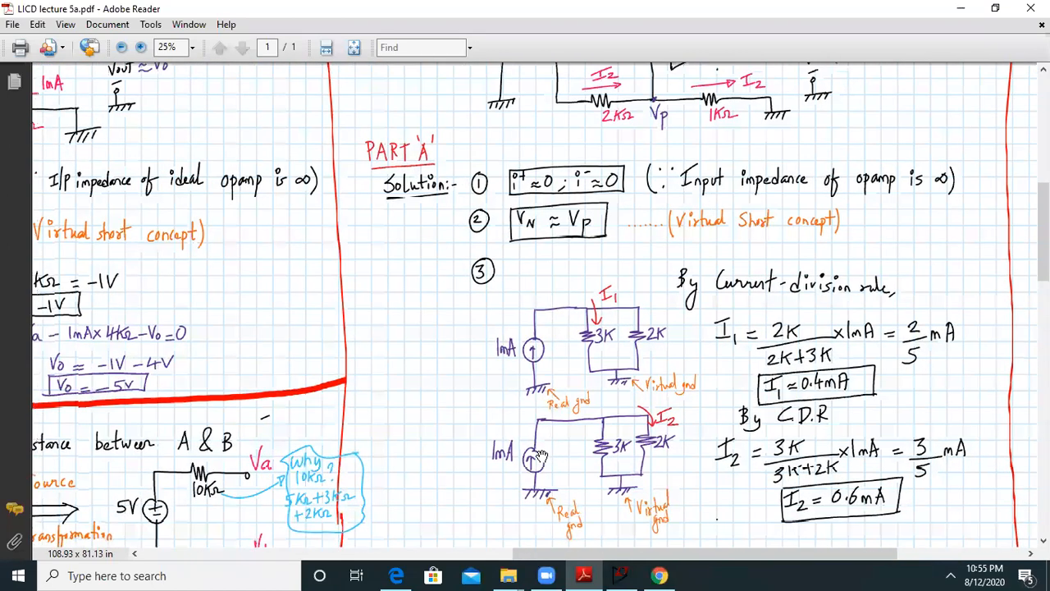
pyautogui.moveTo(623, 180); pyautogui.dragTo(748, 458)
pyautogui.moveTo(288, 304); pyautogui.dragTo(804, 230)
pyautogui.moveTo(304, 241); pyautogui.dragTo(848, 216)
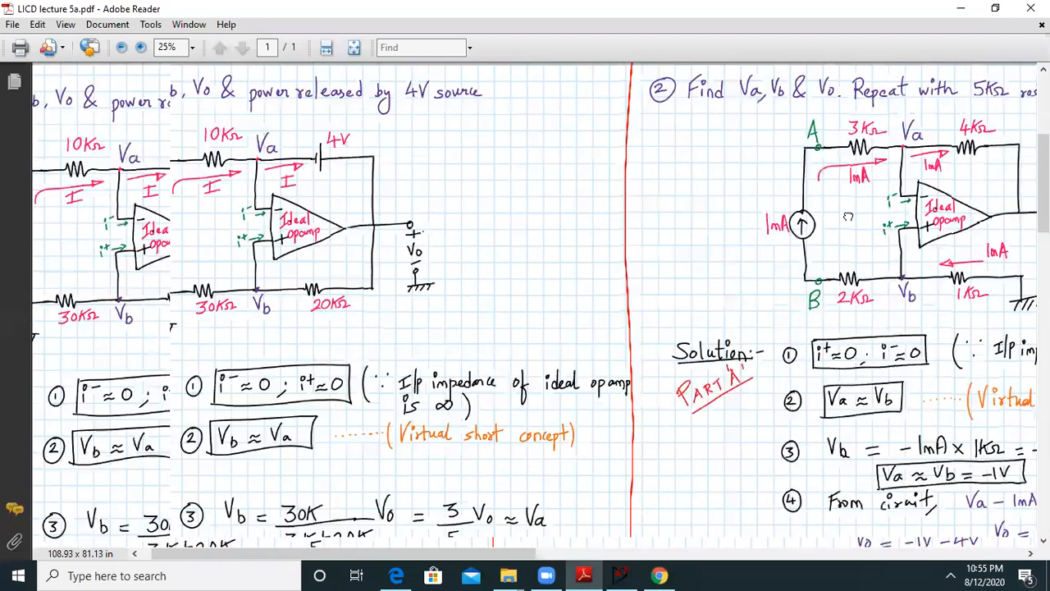
pyautogui.moveTo(360, 208); pyautogui.dragTo(420, 402)
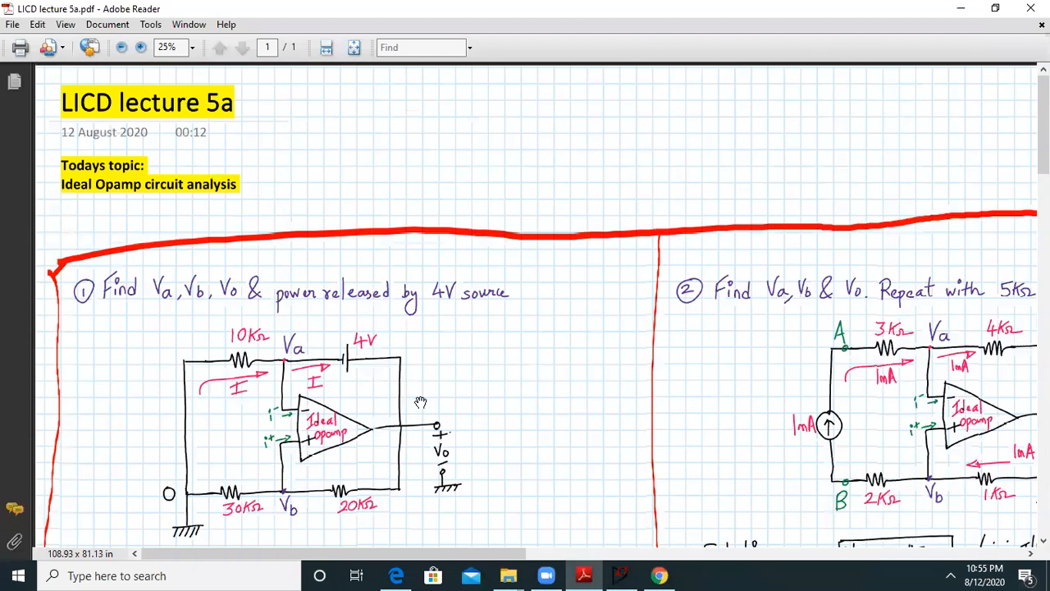
# Put the PDF away and show the Circuit 3 schematic full screen in LTspice.
pyautogui.click(968, 16)
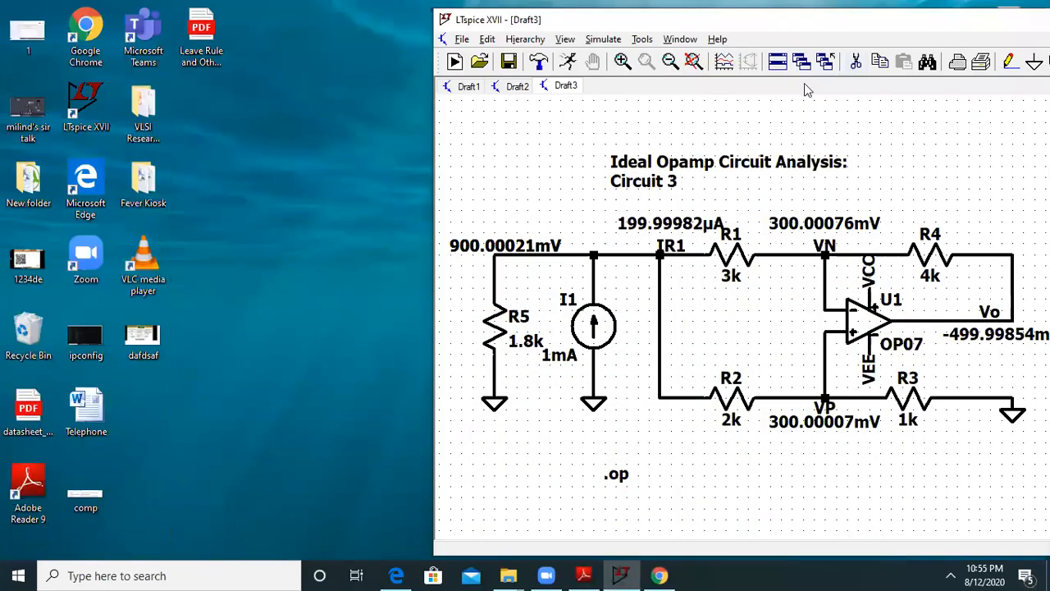
pyautogui.doubleClick(880, 20)
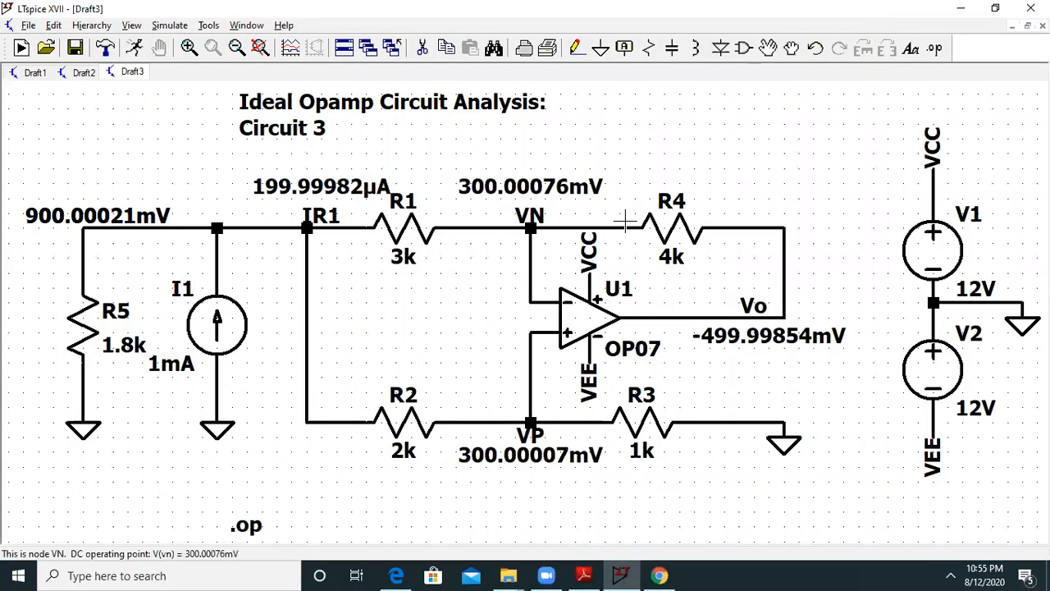